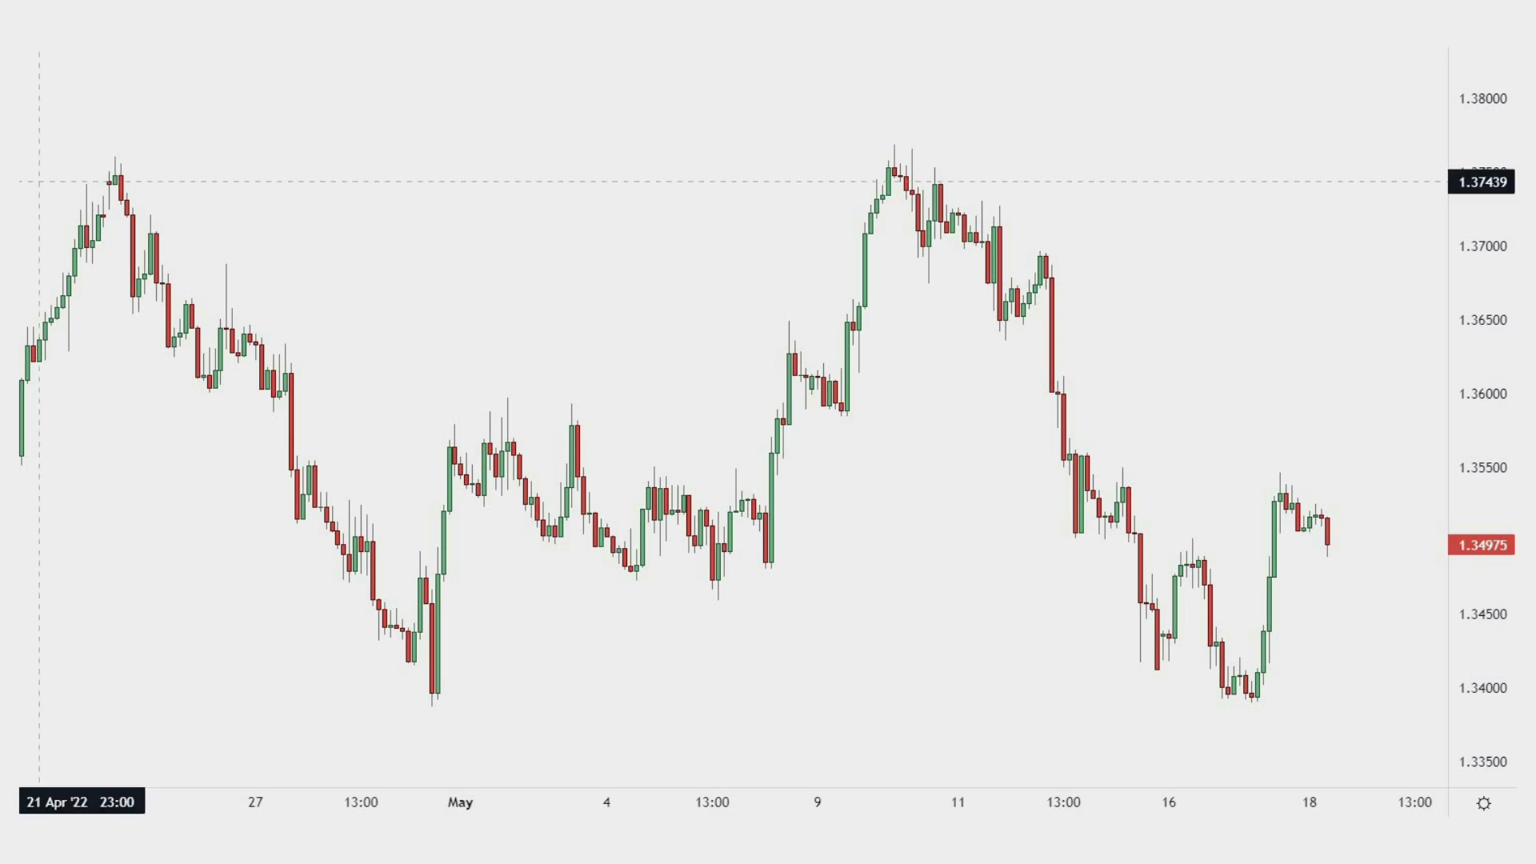
Step: Draw a blue horizontal line across the April and May highs at about 1.376 and copy it to the lows at about 1.3387
{"action": "left_click_drag", "start_coordinate": [109, 157], "coordinate": [1040, 157]}
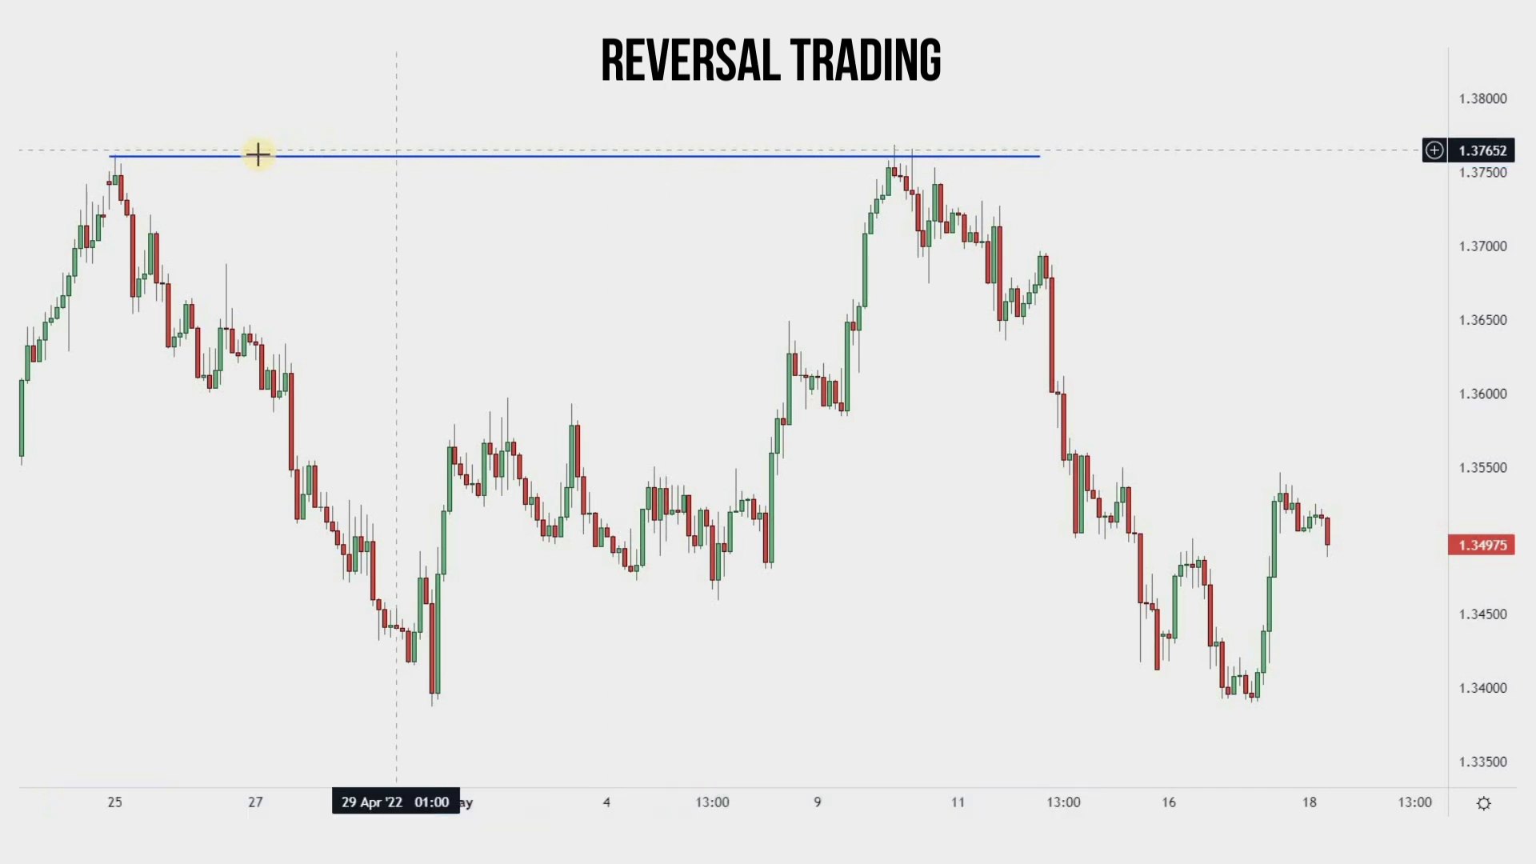
{"action": "left_click_drag", "start_coordinate": [542, 529], "coordinate": [555, 715], "text": "ctrl"}
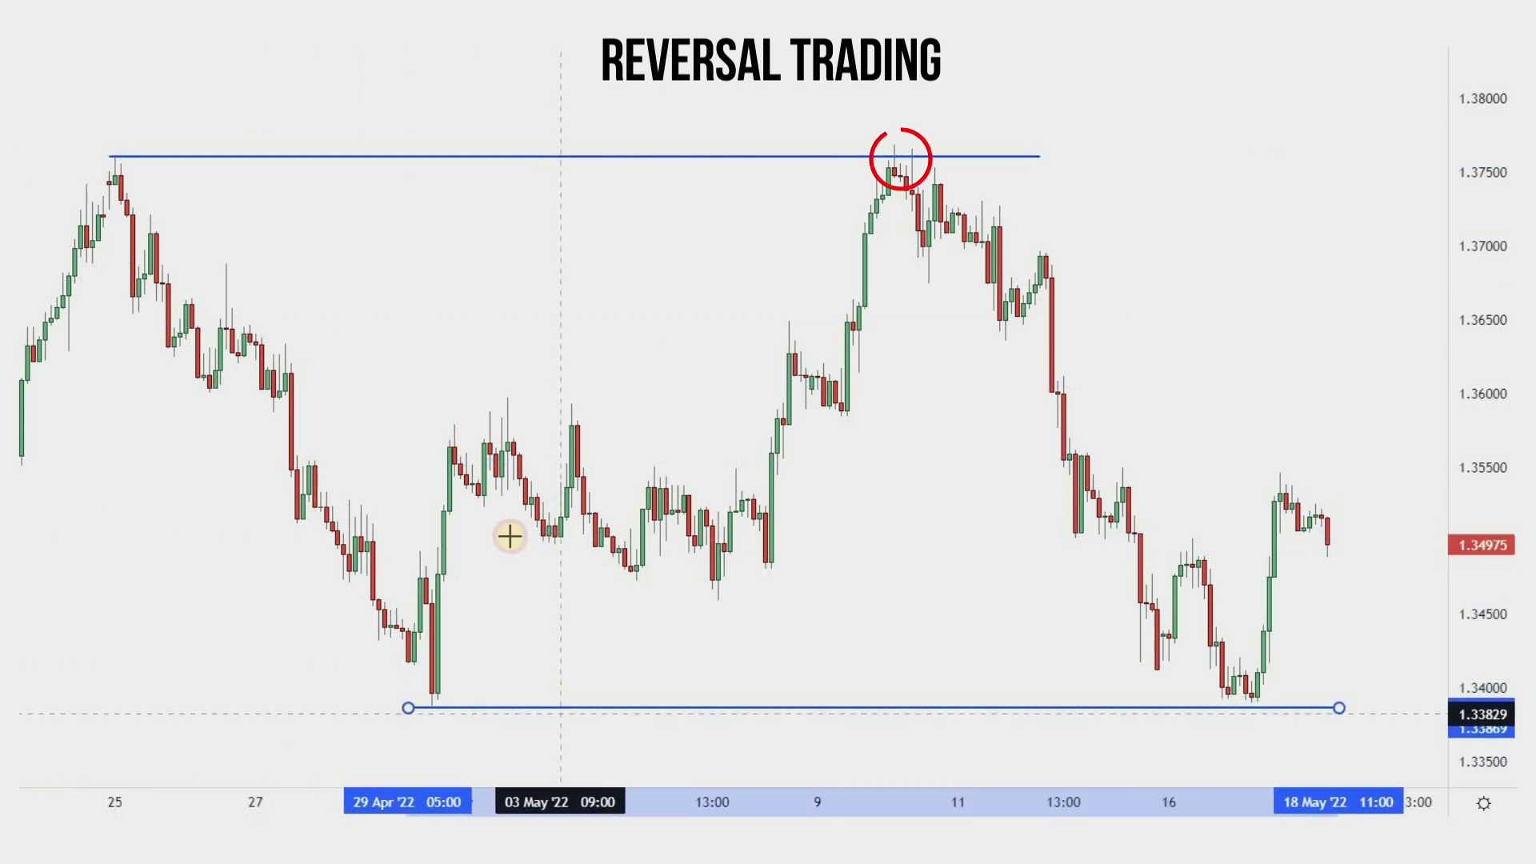
{"action": "left_click", "coordinate": [318, 270]}
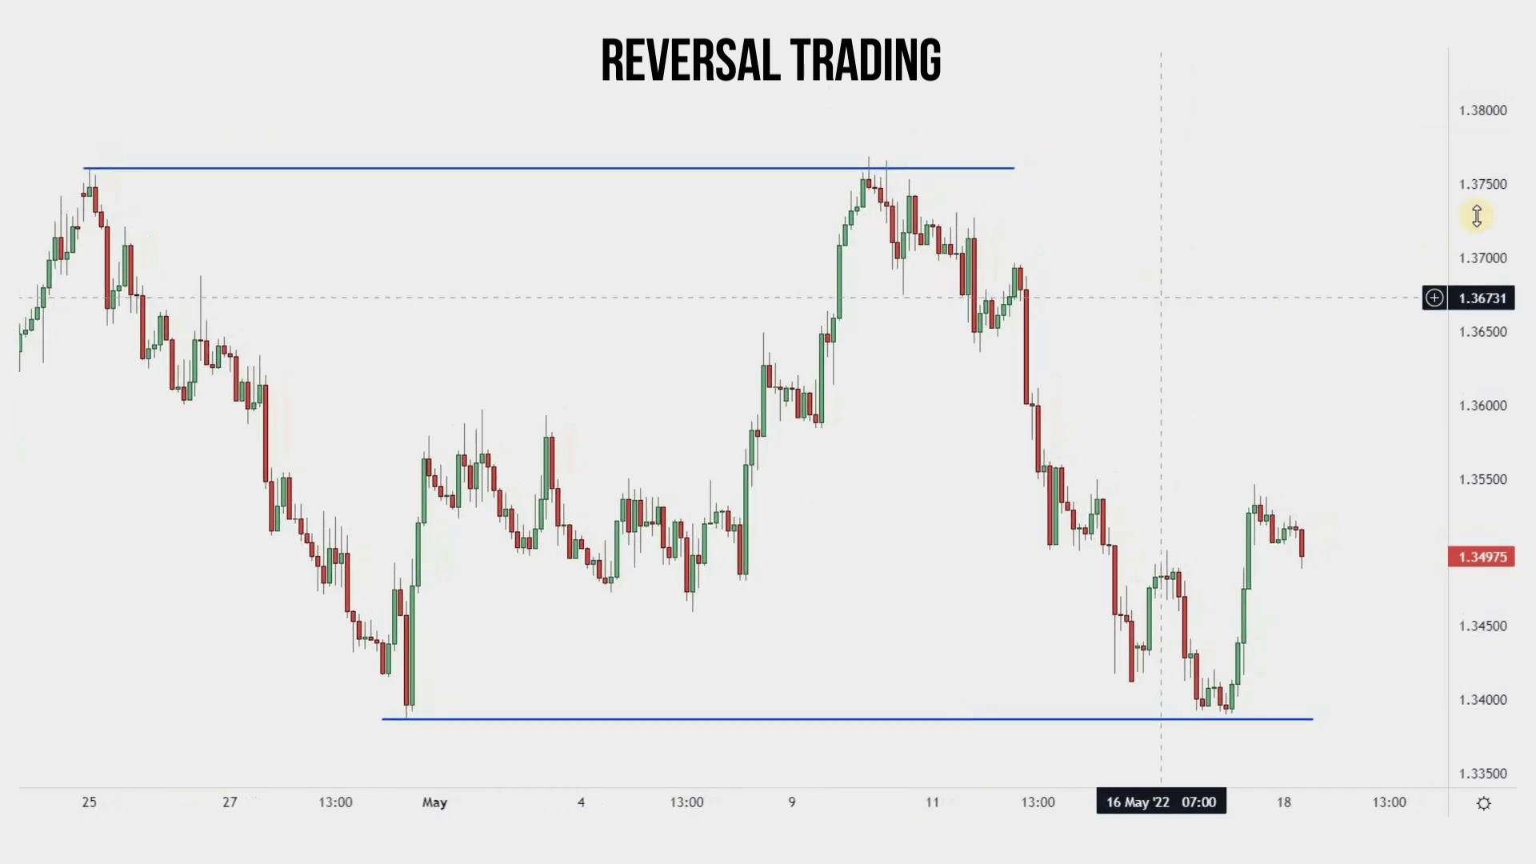
Step: Place a short position at the second touch of the upper line, with entry 1.37603, stop 1.38025 and target 1.36488
{"action": "left_click_drag", "start_coordinate": [1477, 216], "coordinate": [1466, 267]}
{"action": "left_click_drag", "start_coordinate": [1266, 260], "coordinate": [1284, 264]}
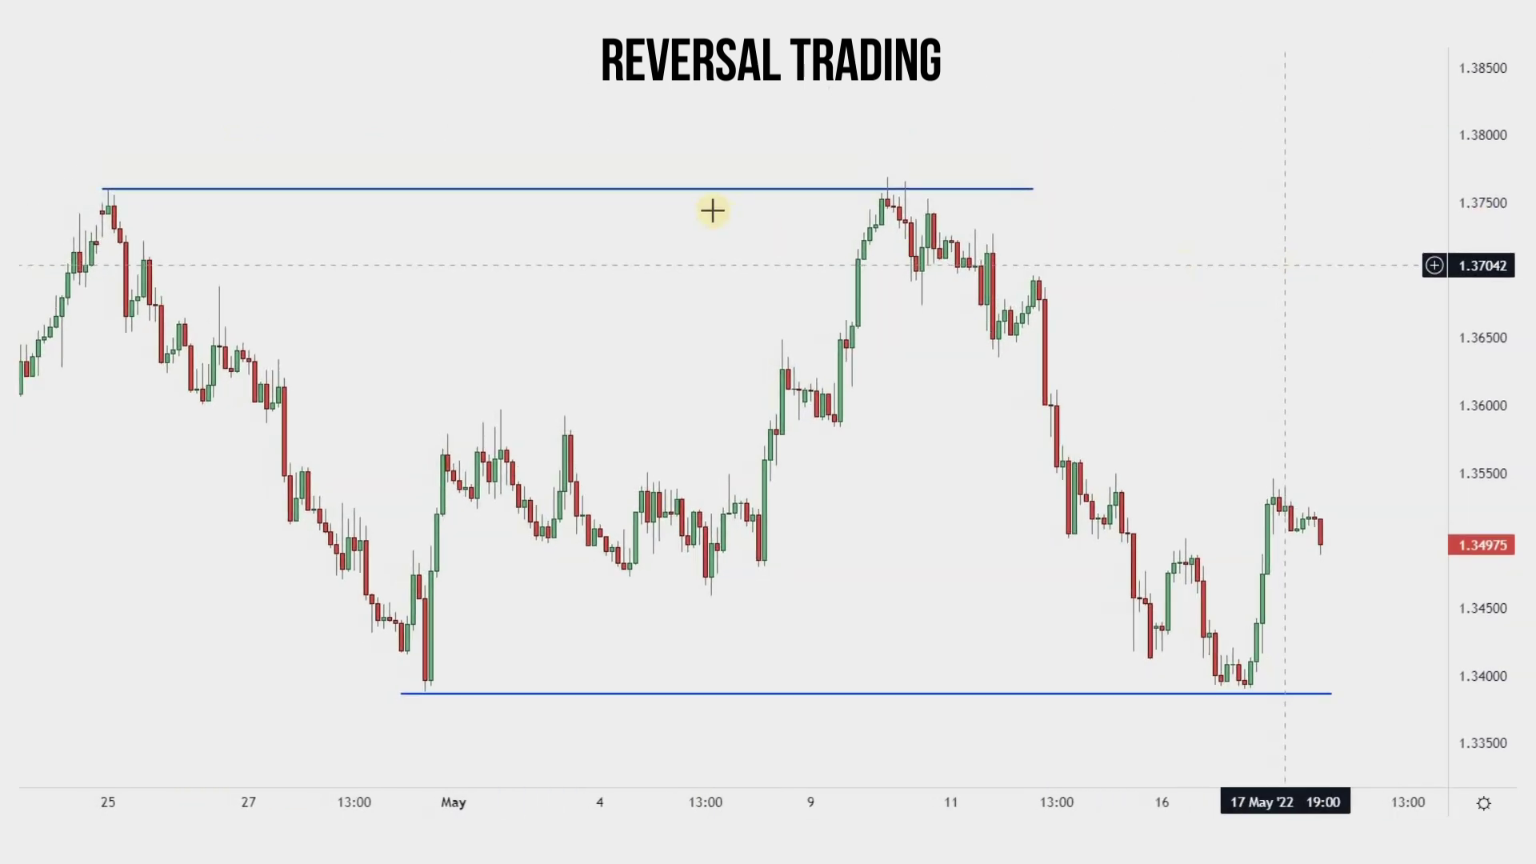
{"action": "left_click", "coordinate": [888, 189]}
{"action": "left_click_drag", "start_coordinate": [888, 86], "coordinate": [847, 132]}
{"action": "left_click_drag", "start_coordinate": [888, 295], "coordinate": [864, 339]}
{"action": "left_click_drag", "start_coordinate": [1104, 189], "coordinate": [992, 192]}
{"action": "left_click", "coordinate": [79, 264]}
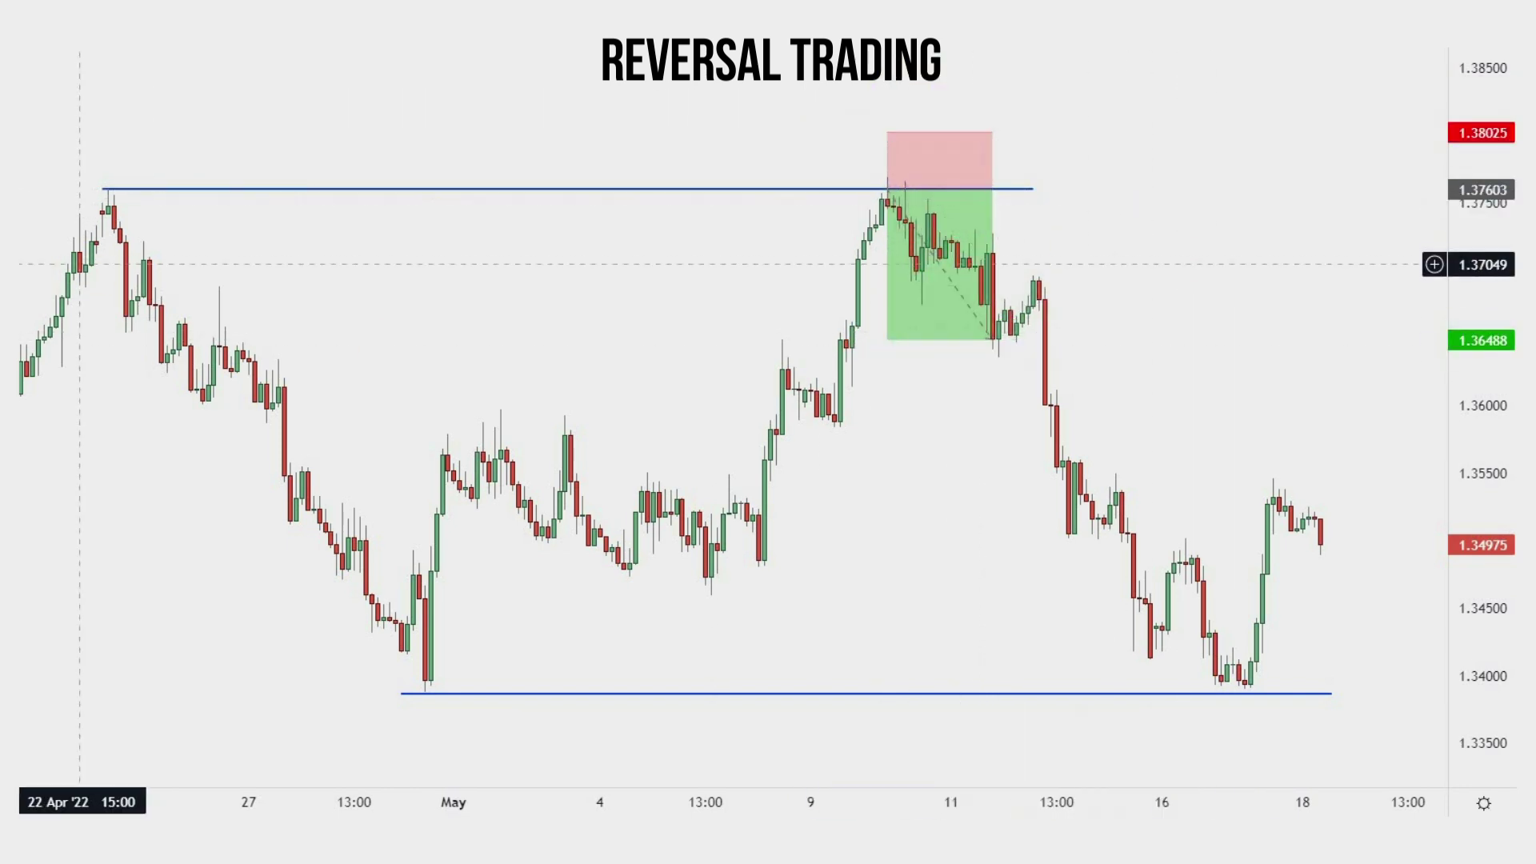
Step: Place a long position at the 17 May lows on the lower line, with entry 1.33917, stop 1.33538 and target 1.35374
{"action": "left_click", "coordinate": [1227, 691]}
{"action": "left_click_drag", "start_coordinate": [1227, 693], "coordinate": [1197, 687]}
{"action": "left_click_drag", "start_coordinate": [1197, 786], "coordinate": [1194, 738]}
{"action": "left_click_drag", "start_coordinate": [1411, 687], "coordinate": [1296, 687]}
{"action": "left_click_drag", "start_coordinate": [1197, 584], "coordinate": [1248, 490]}
{"action": "left_click", "coordinate": [1087, 717]}
Step: Draw an arrow path at each trade position that spikes beyond the line into the stop zone and reverses in the profit direction
{"action": "left_click", "coordinate": [881, 210]}
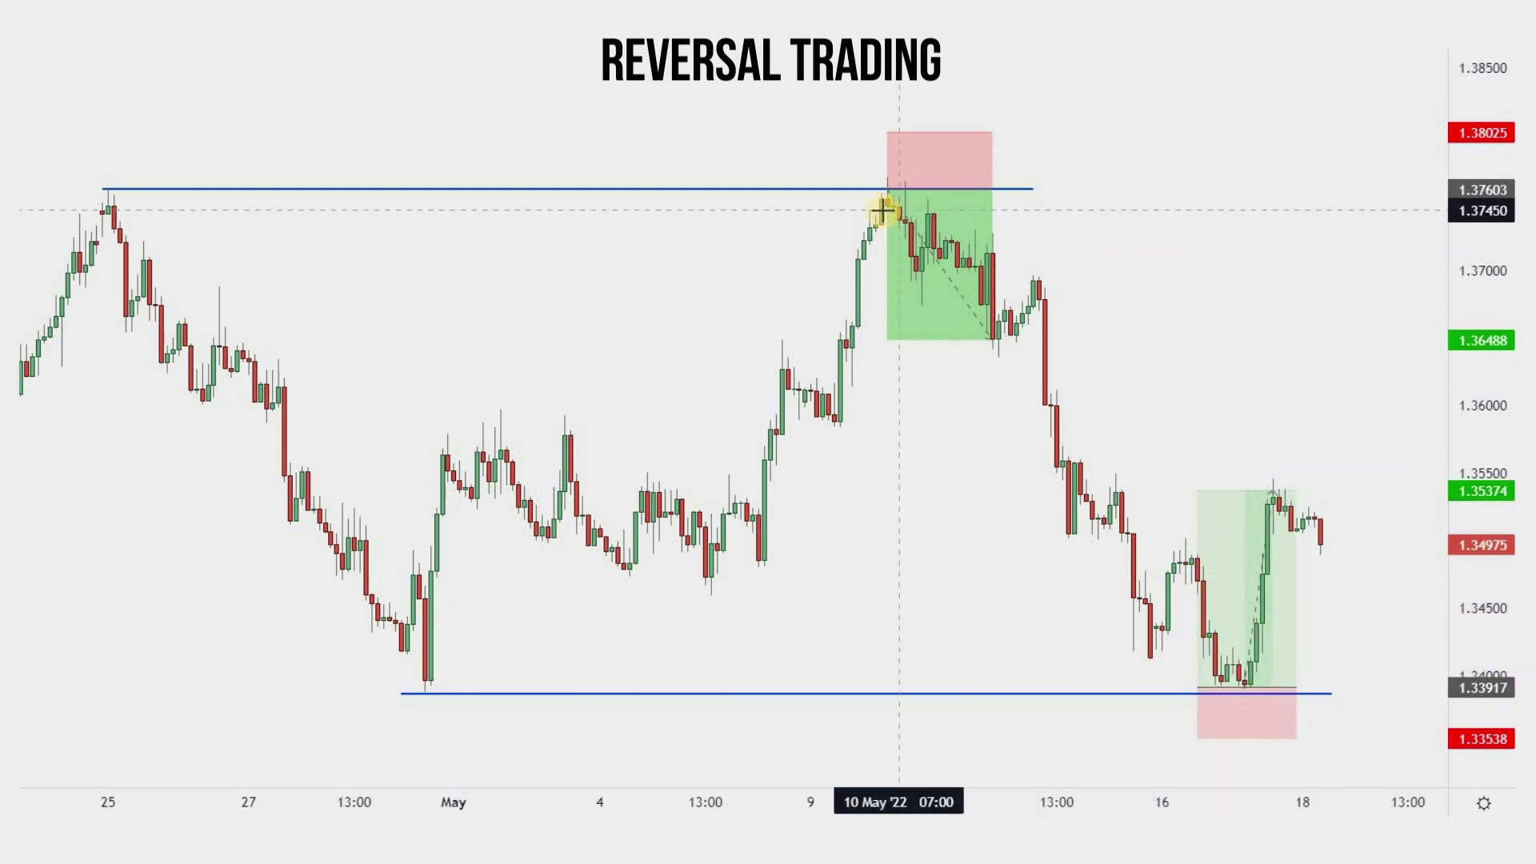
{"action": "left_click", "coordinate": [905, 109]}
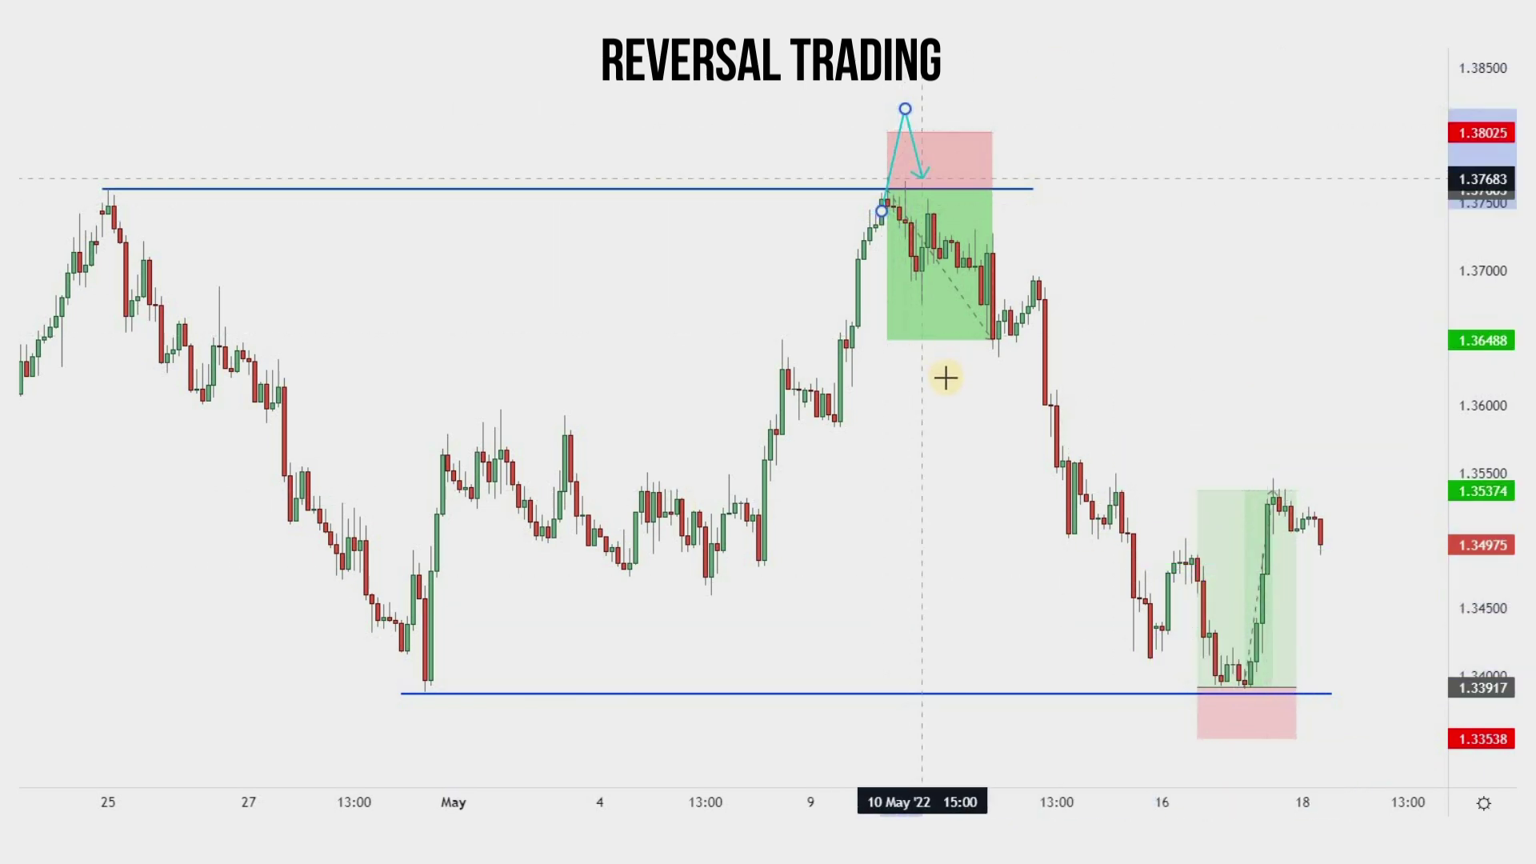
{"action": "left_click", "coordinate": [1028, 428]}
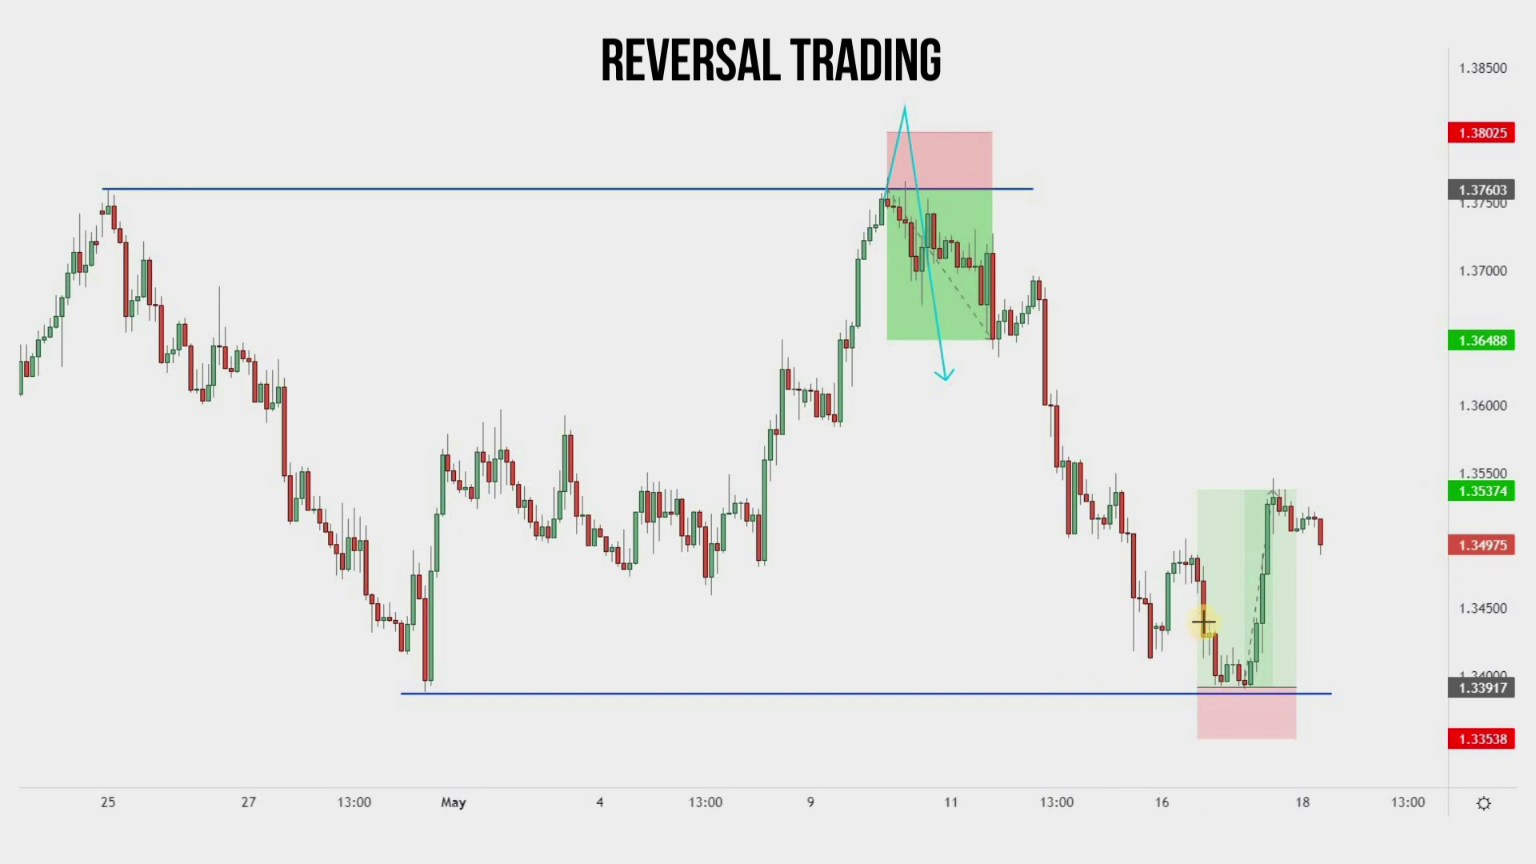
{"action": "left_click", "coordinate": [1250, 738]}
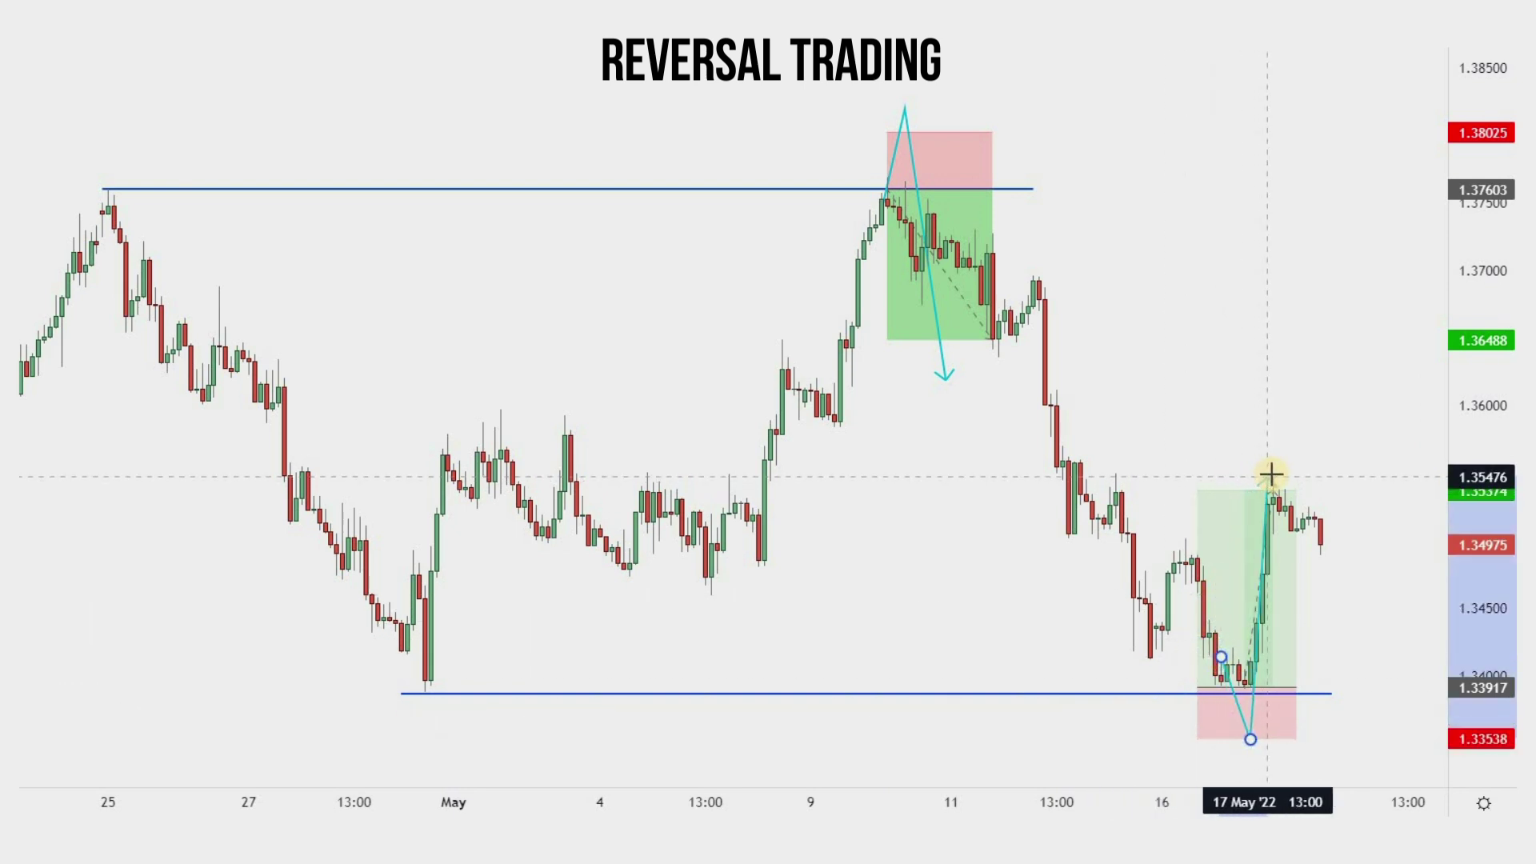
{"action": "left_click", "coordinate": [1272, 475]}
{"action": "key", "text": "Escape"}
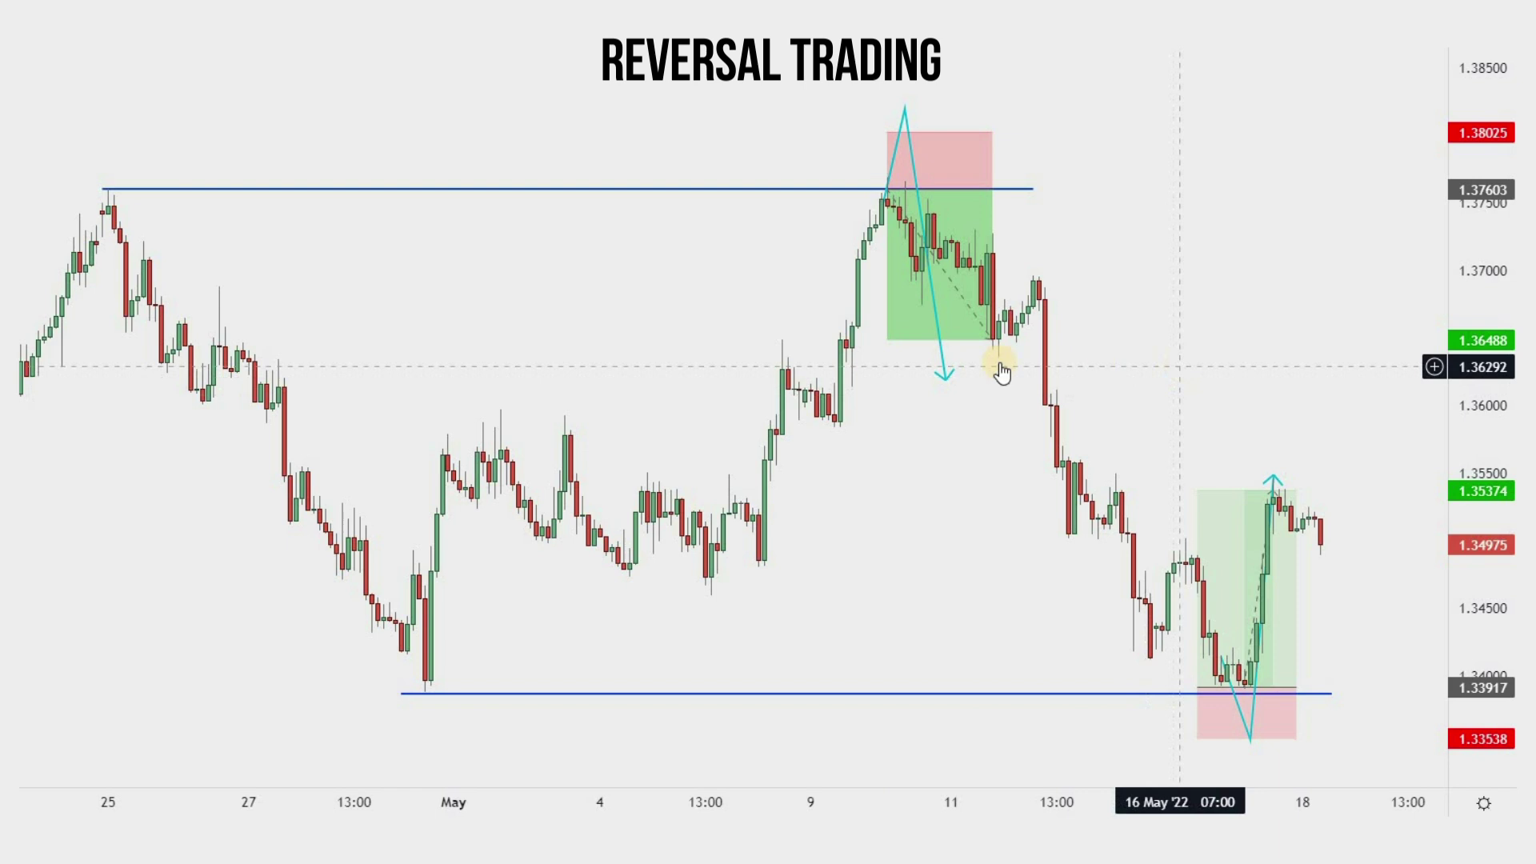
Step: Recolor both arrow paths blue
{"action": "left_click", "coordinate": [947, 375]}
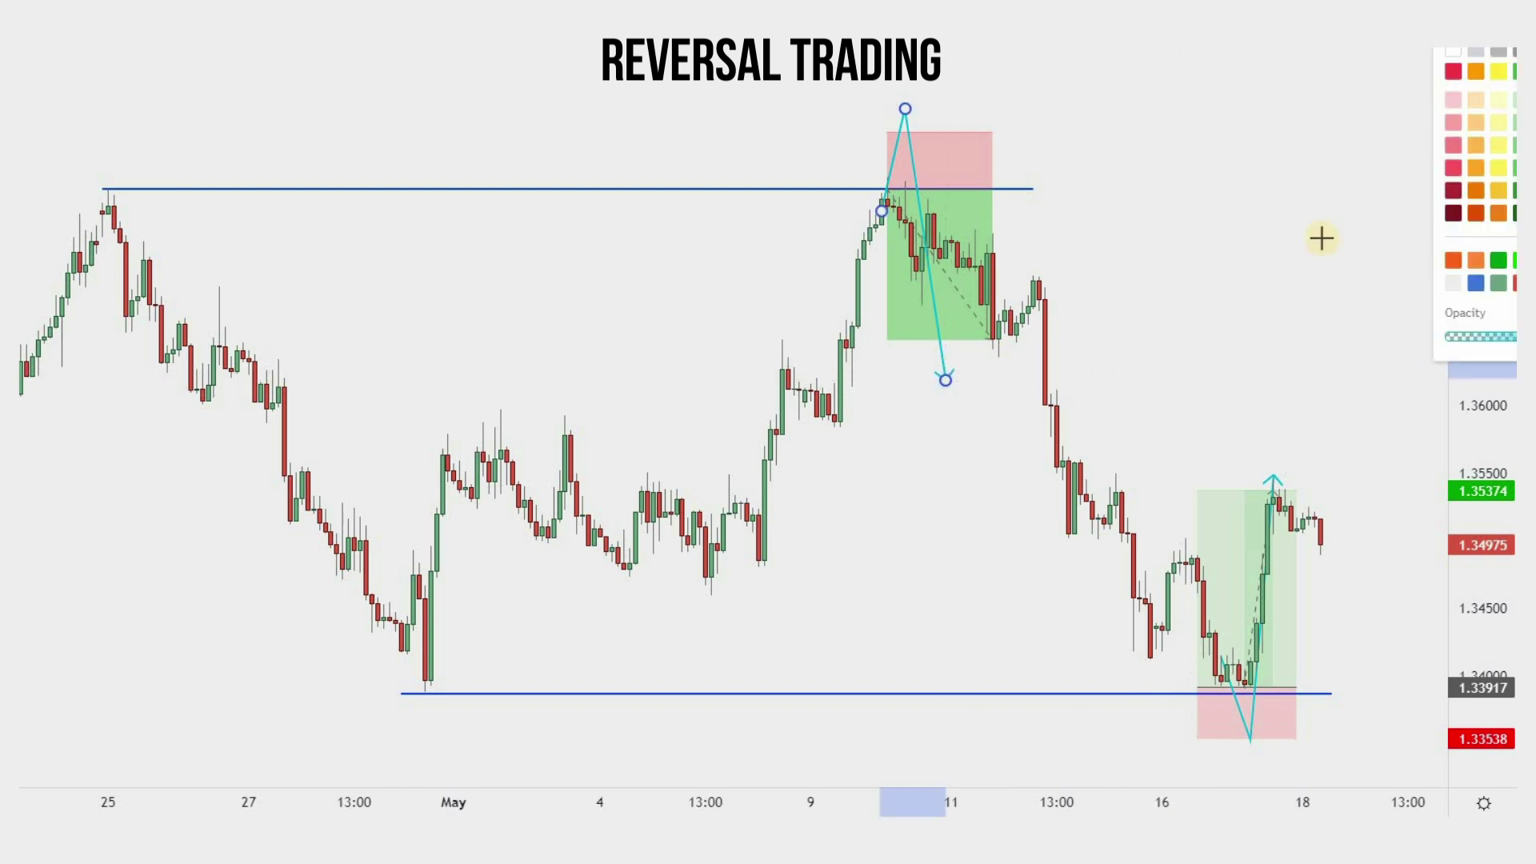
{"action": "left_click", "coordinate": [1474, 283]}
{"action": "left_click", "coordinate": [1311, 416]}
{"action": "left_click", "coordinate": [1252, 728]}
{"action": "left_click", "coordinate": [1446, 36]}
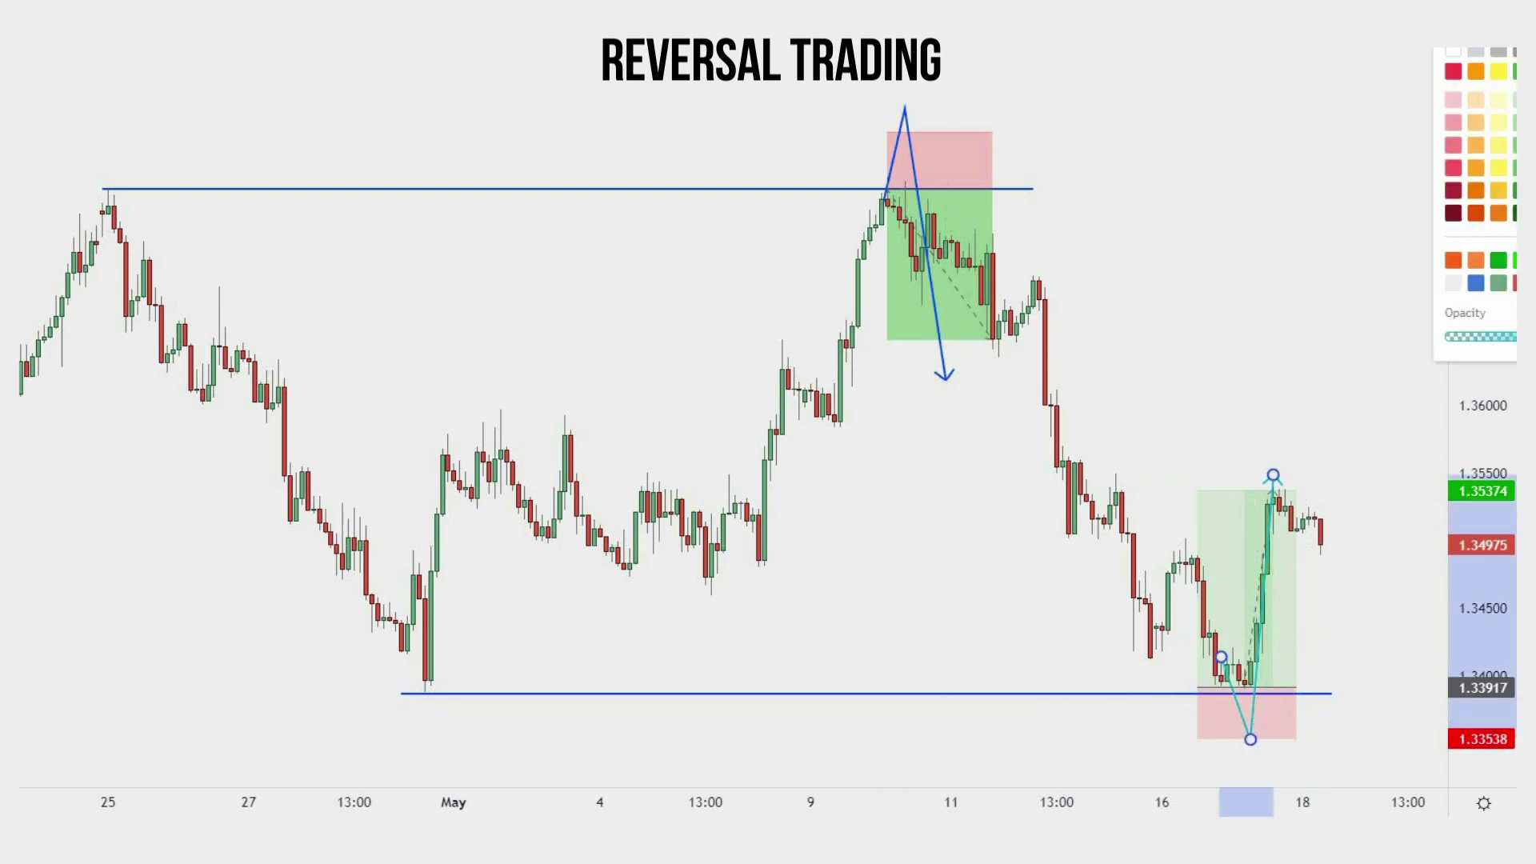
{"action": "left_click", "coordinate": [1308, 233]}
Step: Delete the short position, the long position and the arrow path at the upper line
{"action": "left_click", "coordinate": [984, 228]}
{"action": "key", "text": "Delete"}
{"action": "left_click", "coordinate": [1231, 503]}
{"action": "key", "text": "Delete"}
{"action": "key", "text": "Delete"}
{"action": "scroll", "coordinate": [1024, 132], "scroll_direction": "up", "scroll_amount": 3}
{"action": "left_click_drag", "start_coordinate": [895, 126], "coordinate": [1015, 121]}
{"action": "scroll", "coordinate": [1024, 120], "scroll_direction": "down", "scroll_amount": 2}
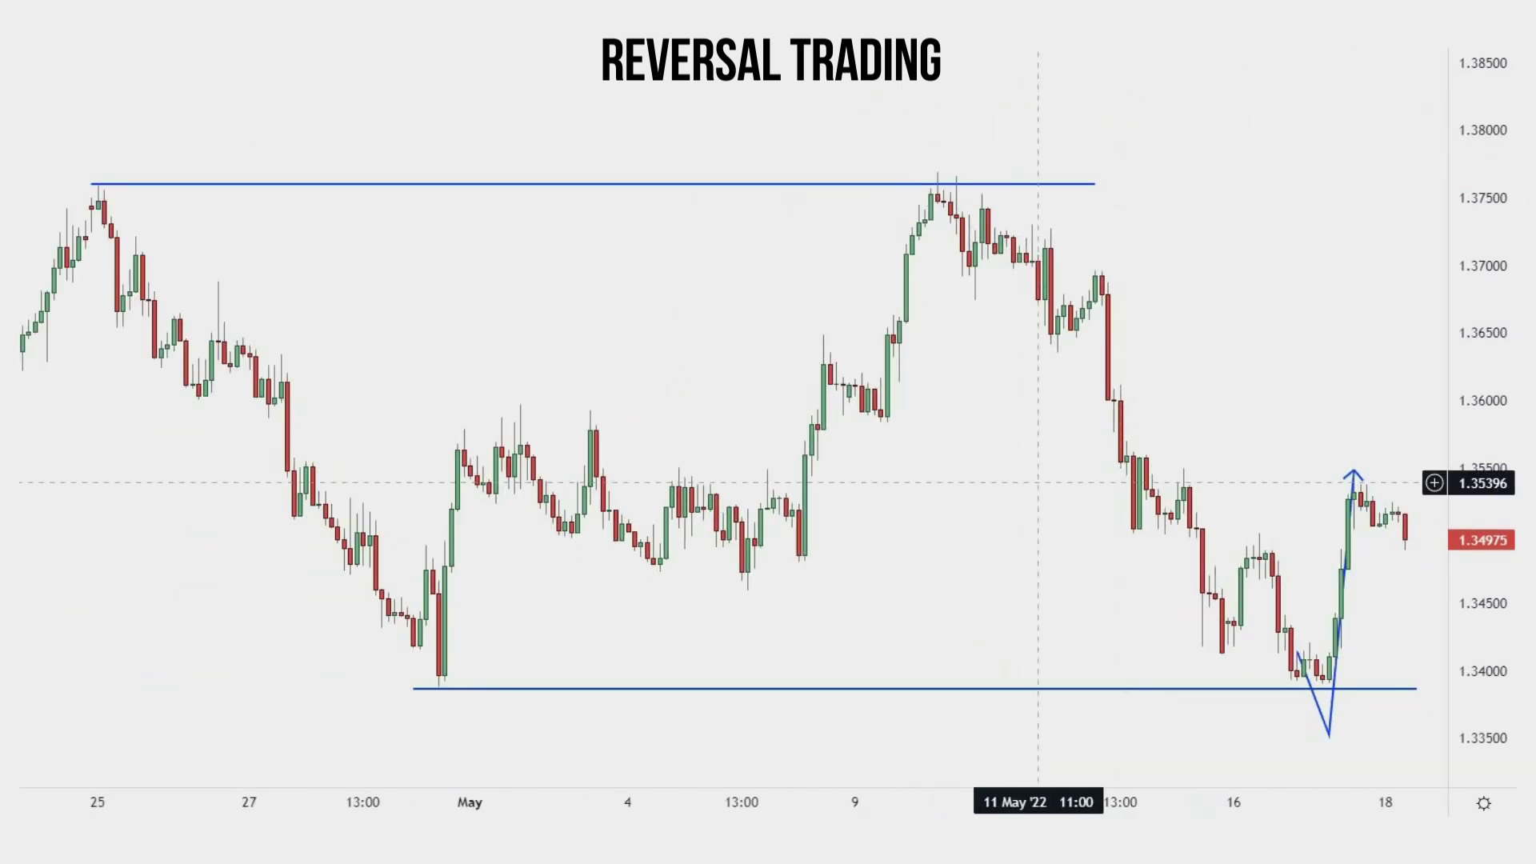
Step: Draw a zigzag arrow path from the 9 May rise over the upper line and down through the lower highs to about 1.3502
{"action": "left_click", "coordinate": [893, 422]}
{"action": "left_click", "coordinate": [943, 168]}
{"action": "left_click", "coordinate": [974, 303]}
{"action": "left_click", "coordinate": [982, 194]}
{"action": "double_click", "coordinate": [1032, 316]}
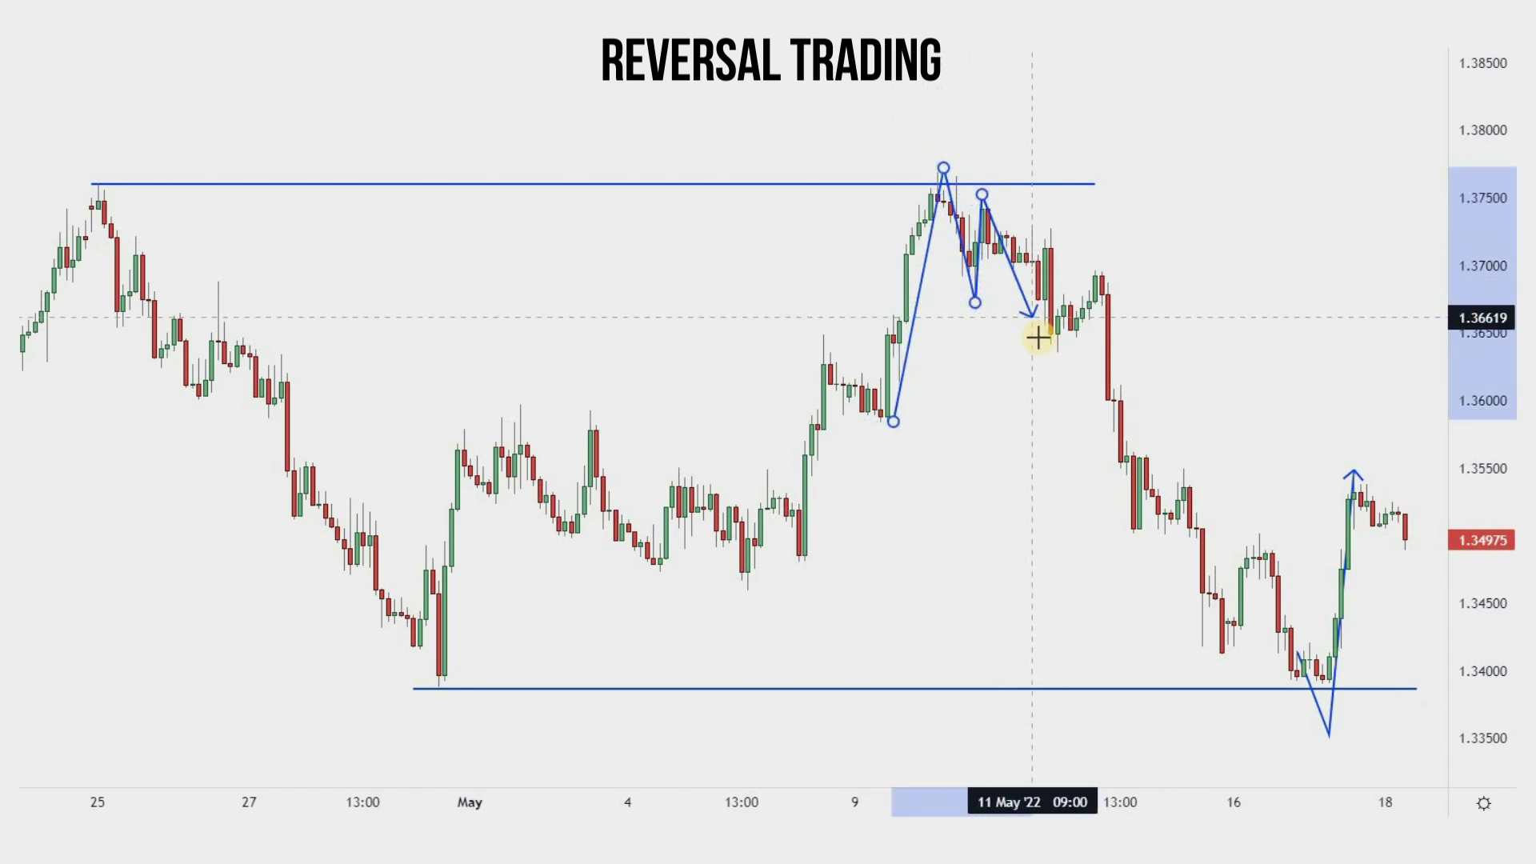
{"action": "left_click", "coordinate": [1049, 223]}
{"action": "left_click", "coordinate": [1068, 350]}
{"action": "left_click", "coordinate": [1098, 268]}
{"action": "double_click", "coordinate": [1137, 532]}
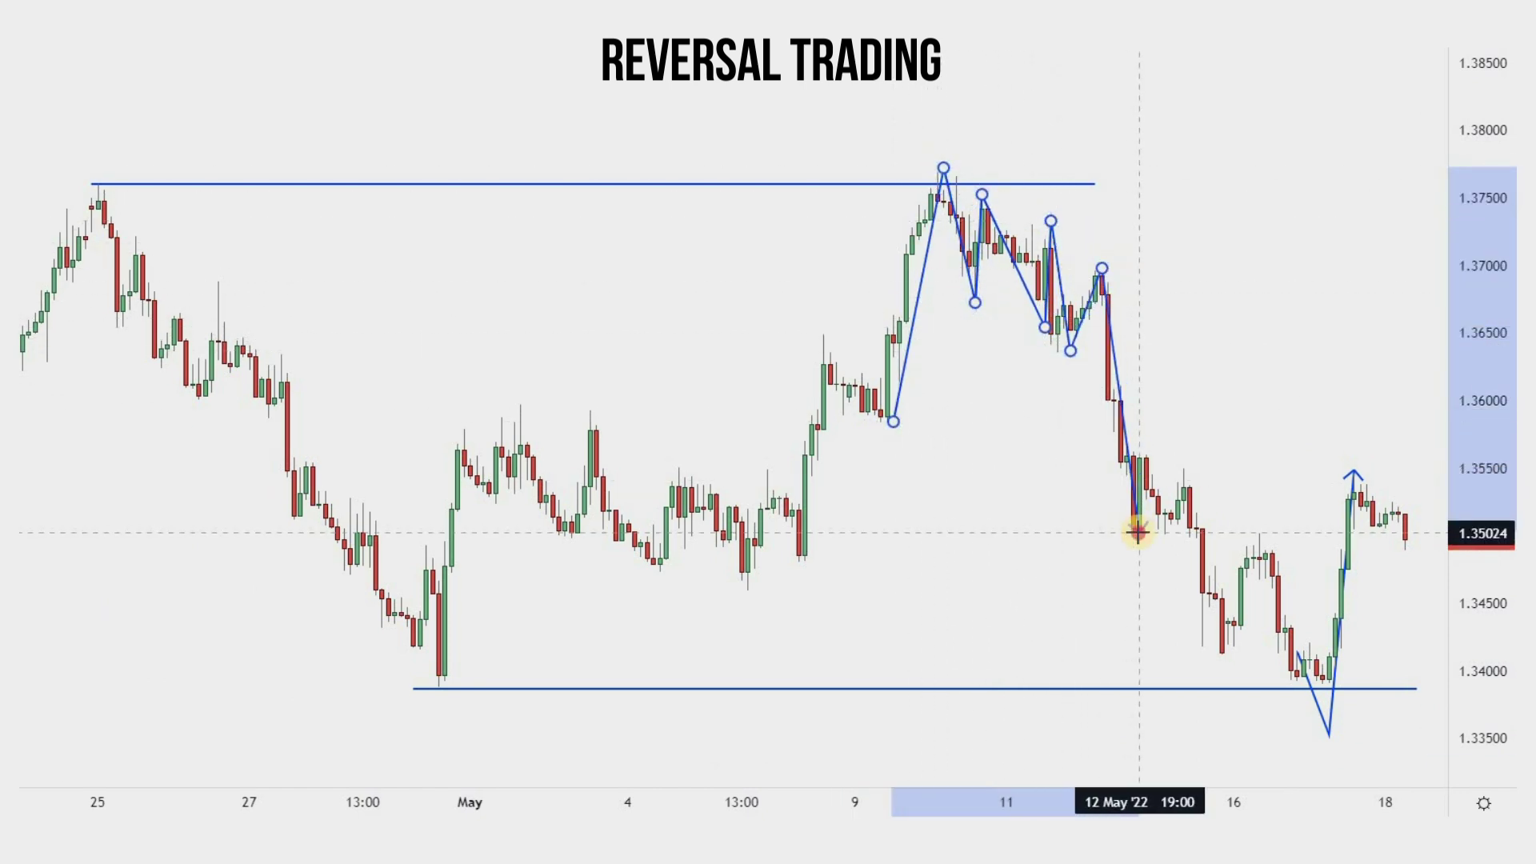
Step: Mark the 11 and 12 May lower highs with red downward arrows aligned above the candles, removing the zigzag path
{"action": "scroll", "coordinate": [1038, 265], "scroll_direction": "up", "scroll_amount": 2}
{"action": "scroll", "coordinate": [1038, 265], "scroll_direction": "down", "scroll_amount": 2}
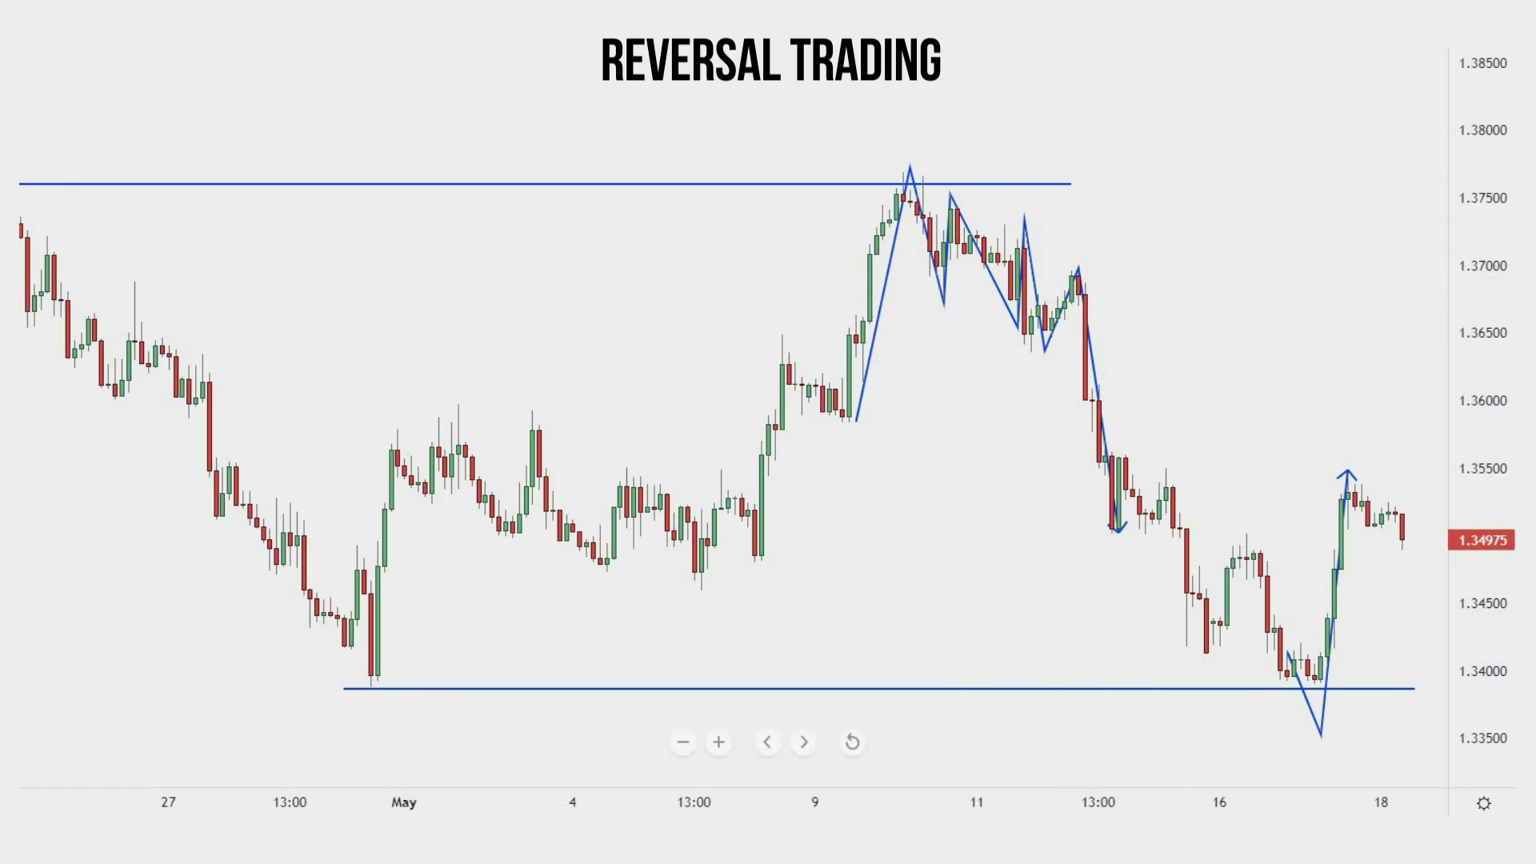
{"action": "left_click", "coordinate": [1018, 167]}
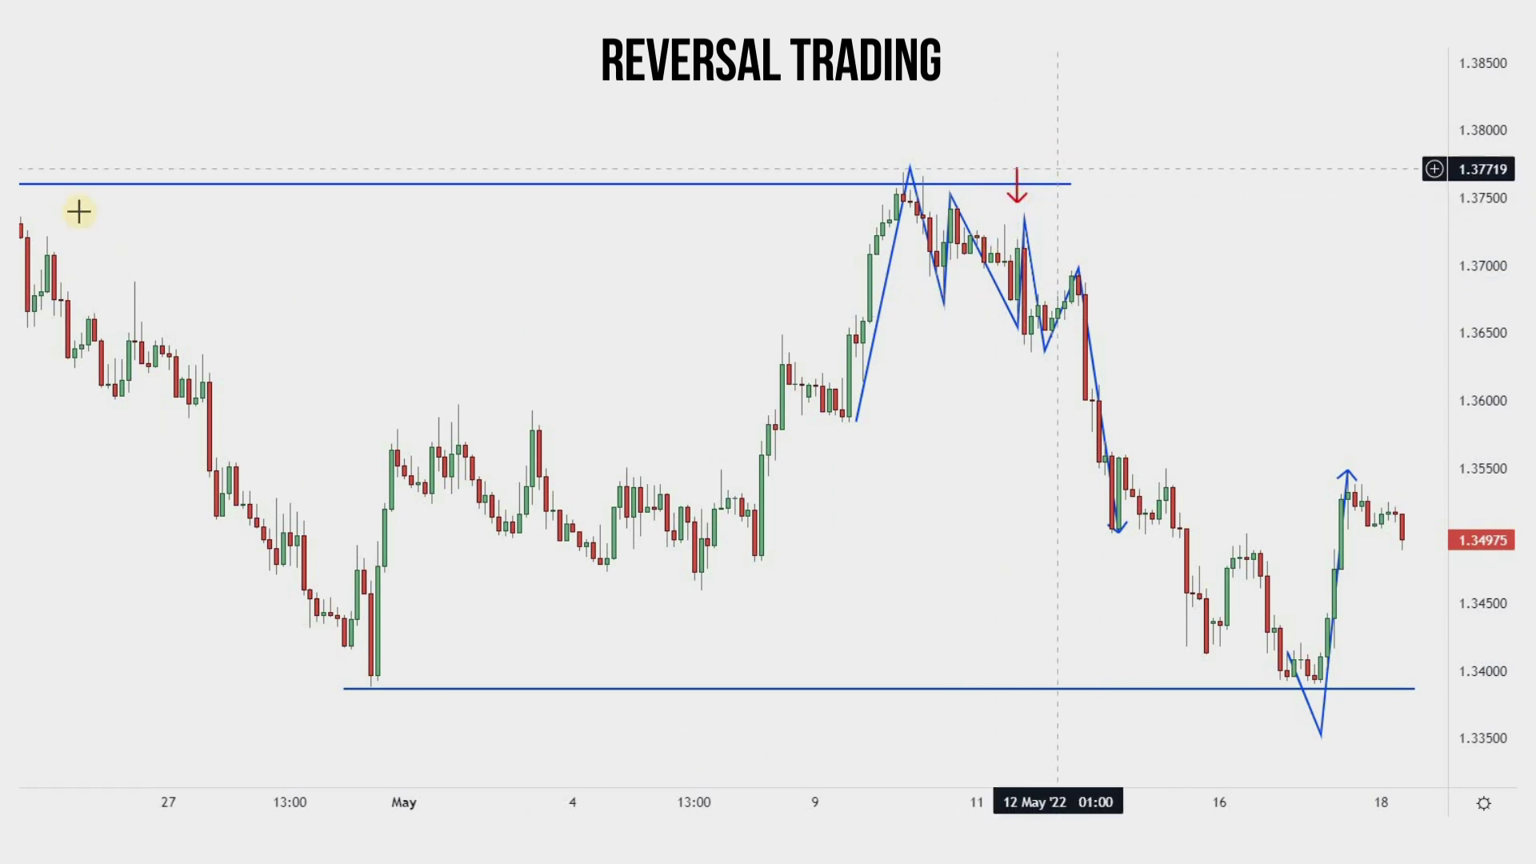
{"action": "left_click", "coordinate": [1078, 217]}
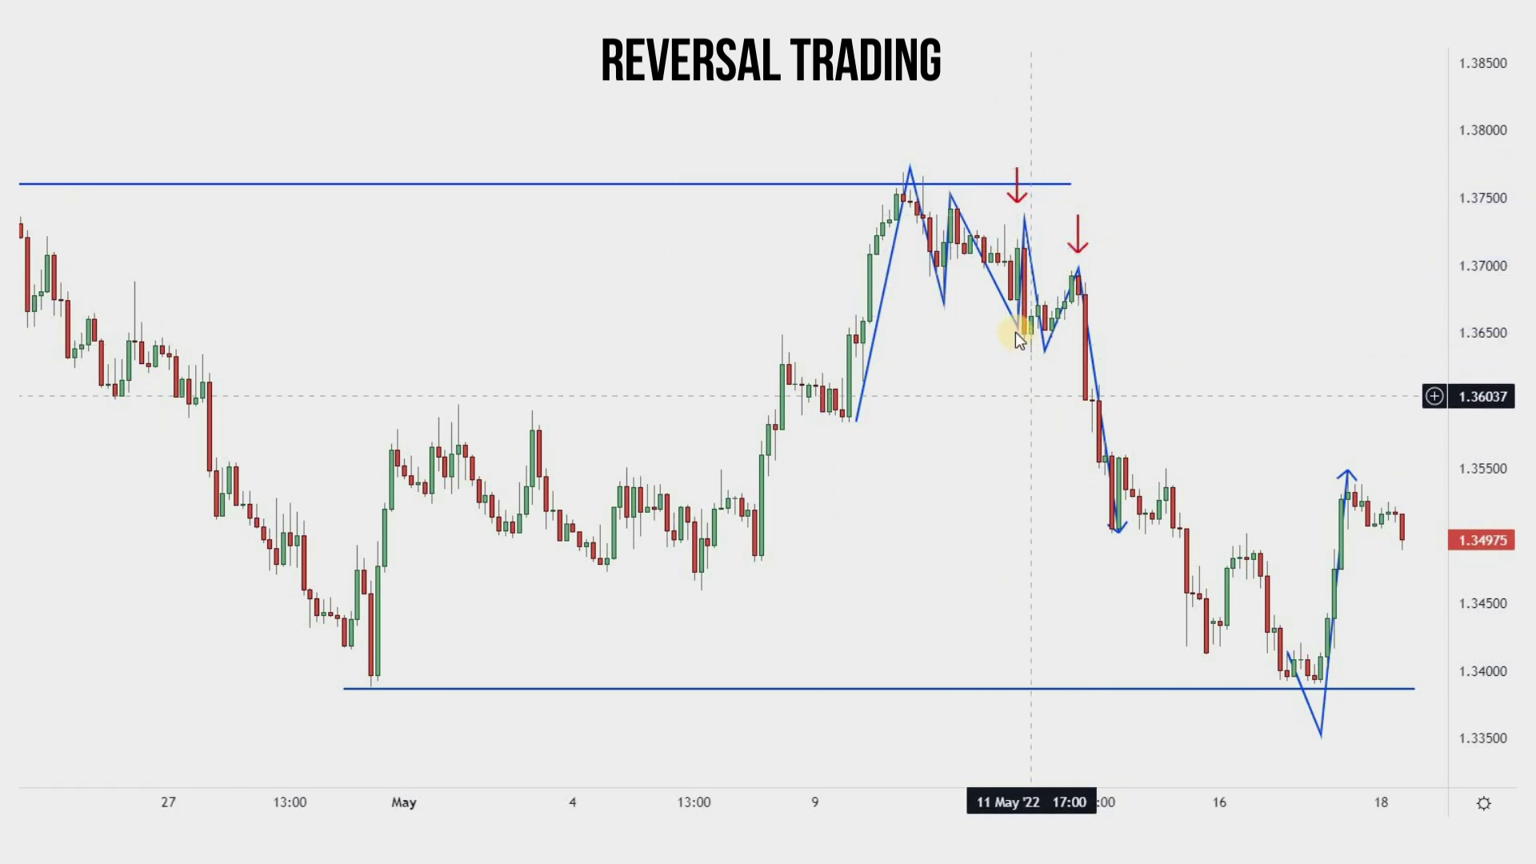
{"action": "left_click", "coordinate": [1018, 171]}
{"action": "left_click_drag", "start_coordinate": [1079, 235], "coordinate": [1079, 244]}
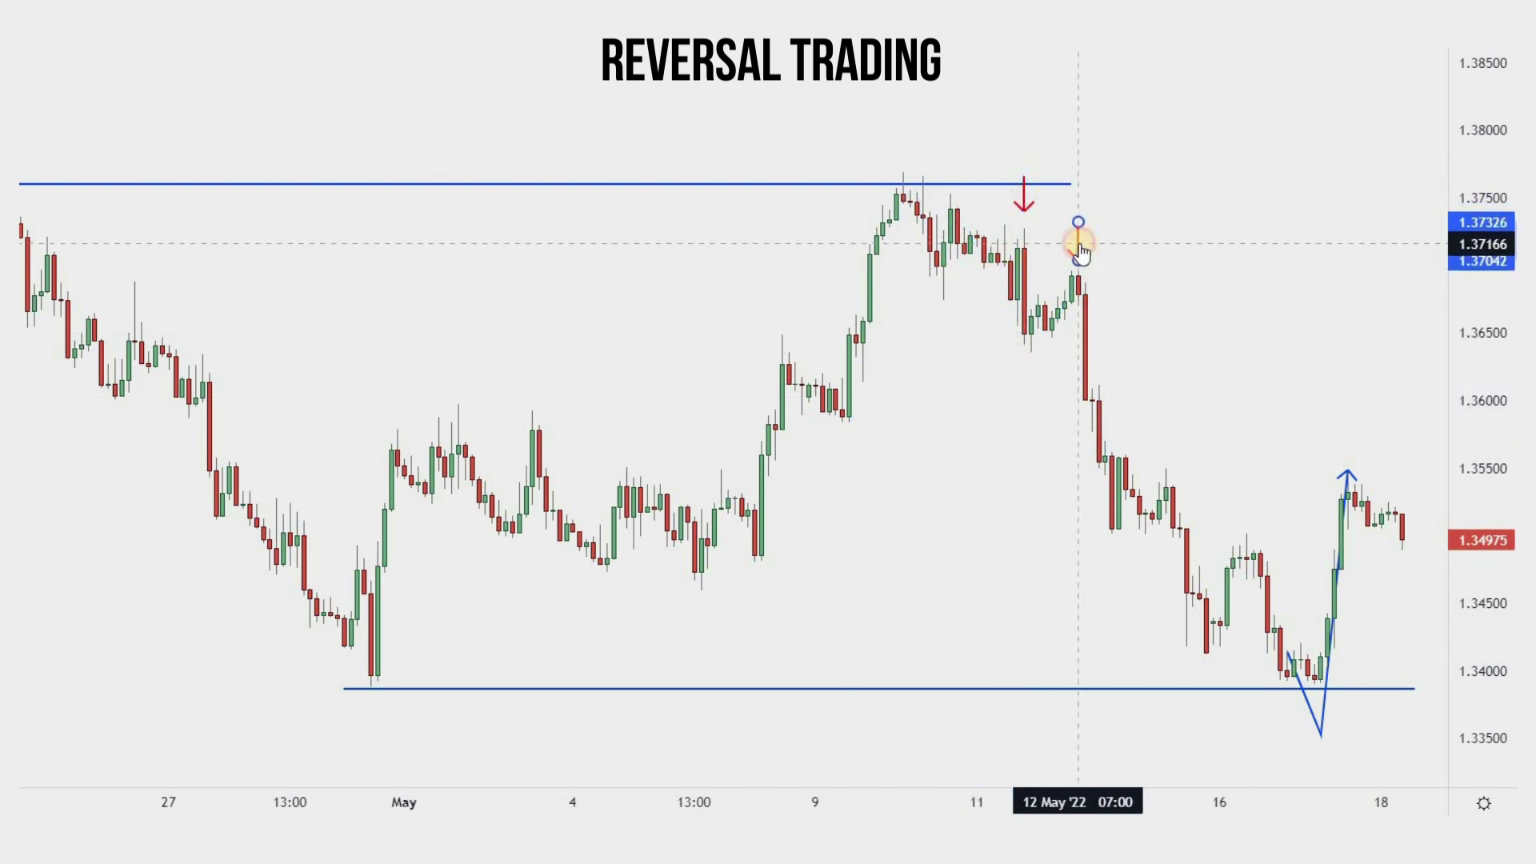
Step: Delete the blue arrow path at the lower line and both red downward arrows
{"action": "left_click", "coordinate": [1346, 501]}
{"action": "scroll", "coordinate": [1175, 466], "scroll_direction": "down", "scroll_amount": 2}
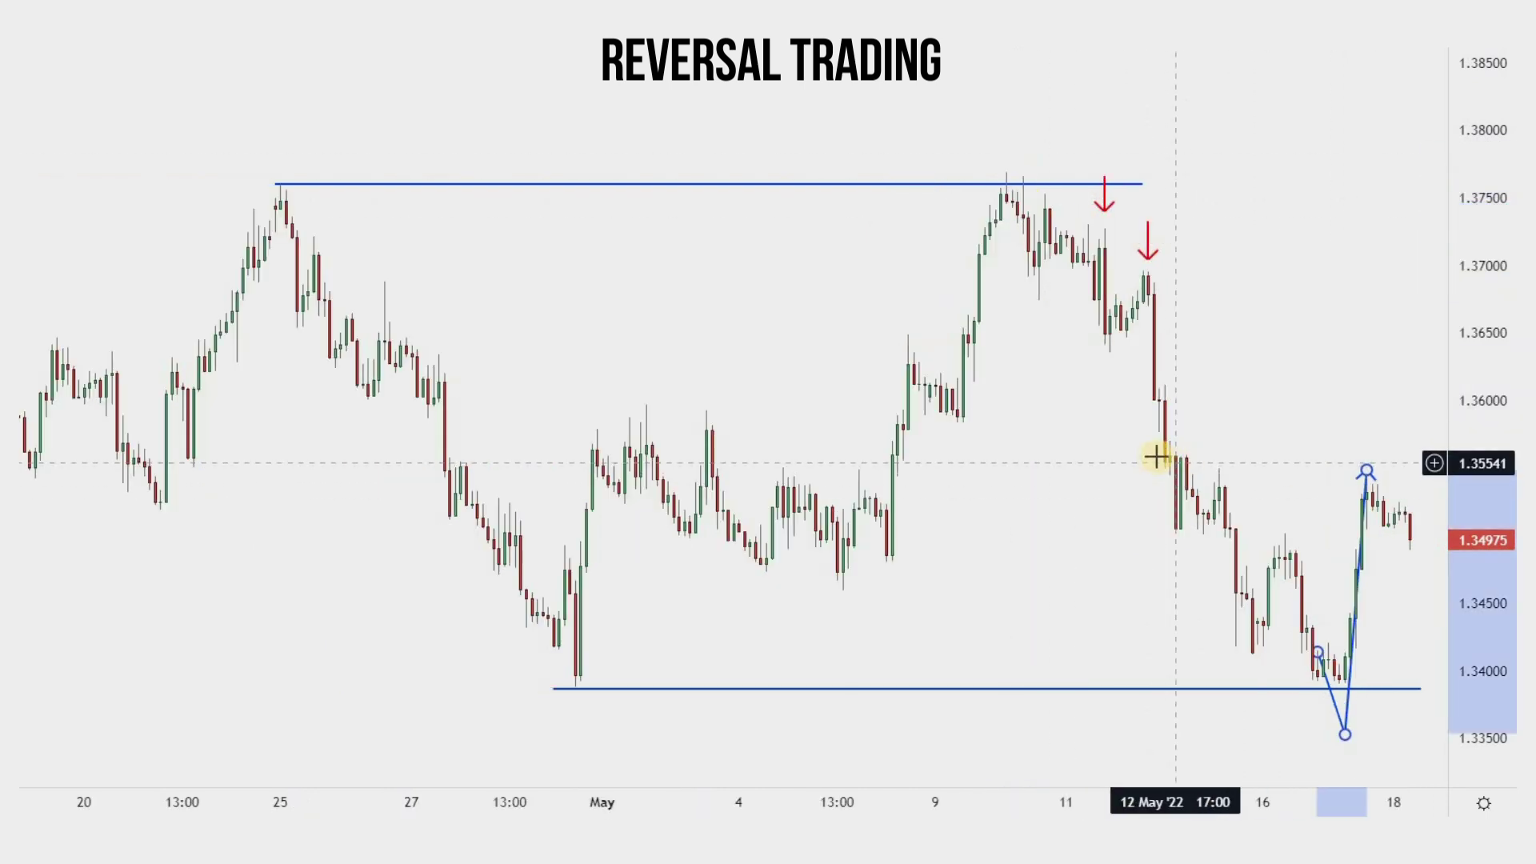
{"action": "key", "text": "Delete"}
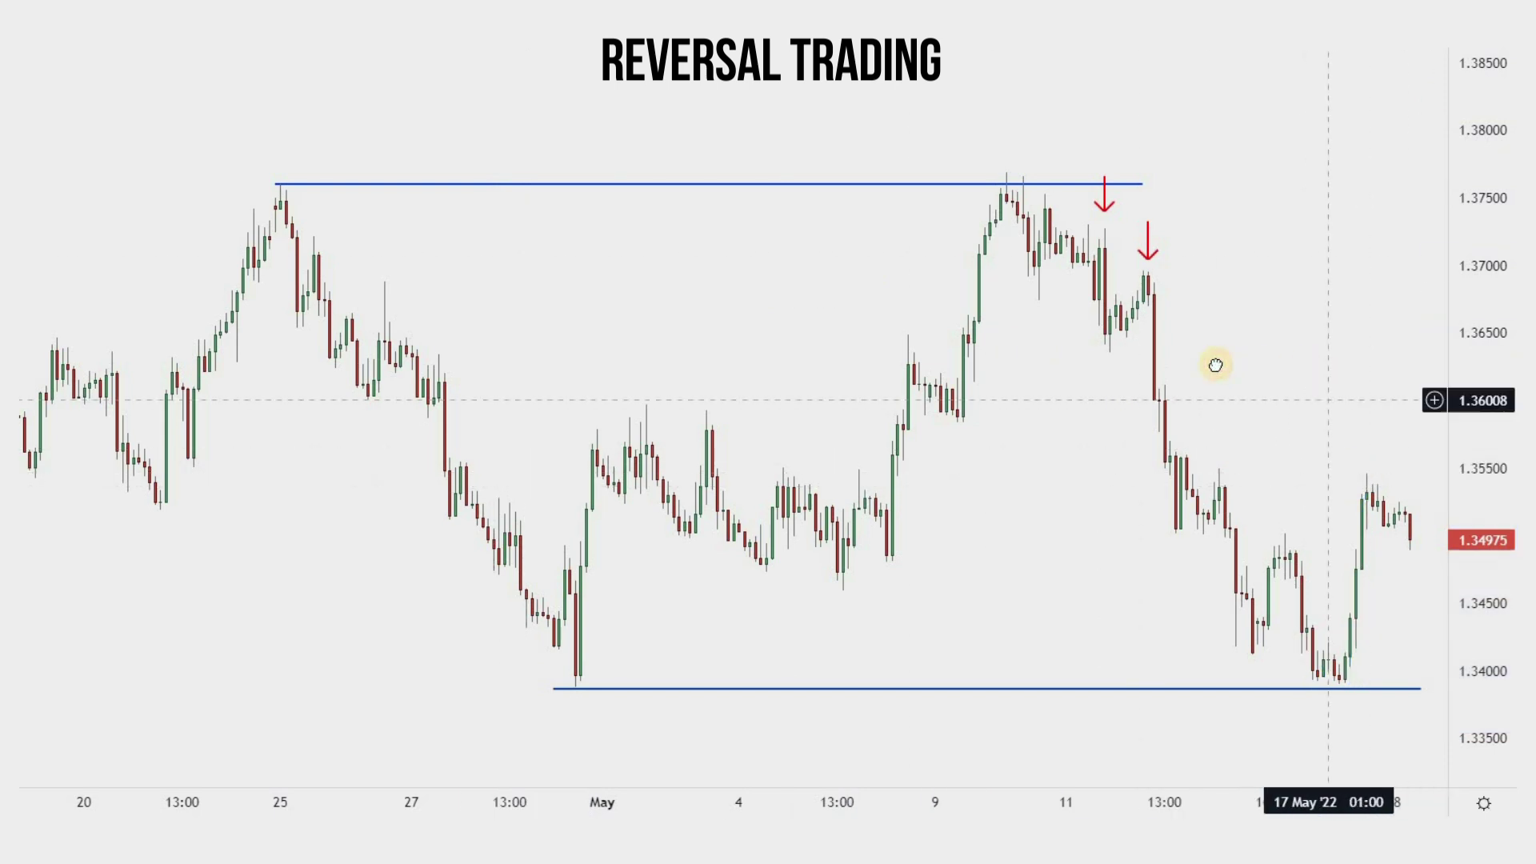
{"action": "left_click_drag", "start_coordinate": [1325, 393], "coordinate": [1215, 365]}
{"action": "left_click_drag", "start_coordinate": [522, 664], "coordinate": [524, 658]}
{"action": "left_click", "coordinate": [608, 581]}
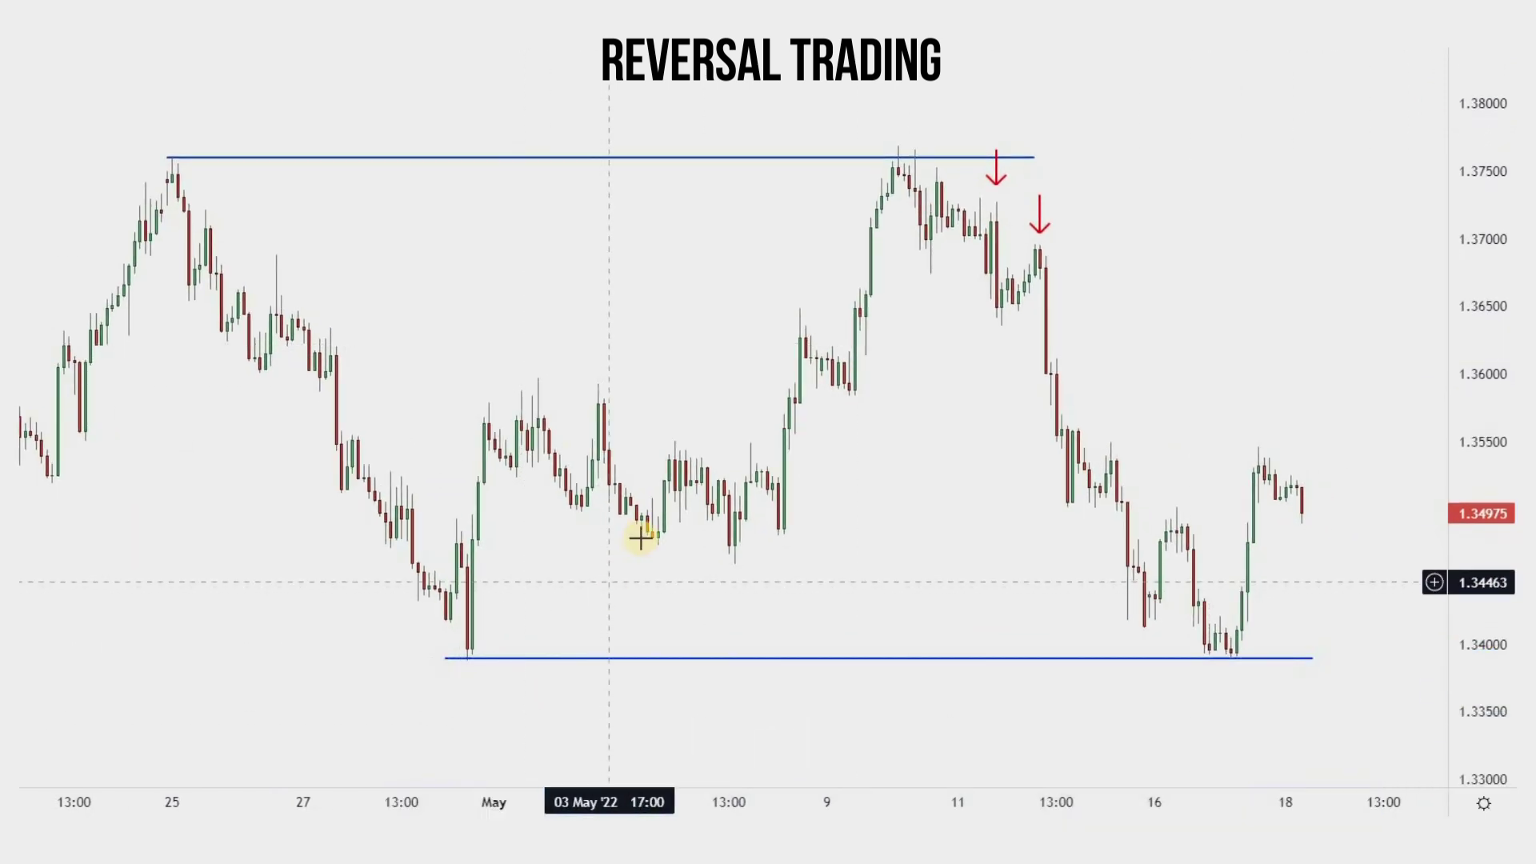
{"action": "left_click", "coordinate": [999, 182]}
{"action": "left_click", "coordinate": [1039, 227]}
{"action": "key", "text": "Delete"}
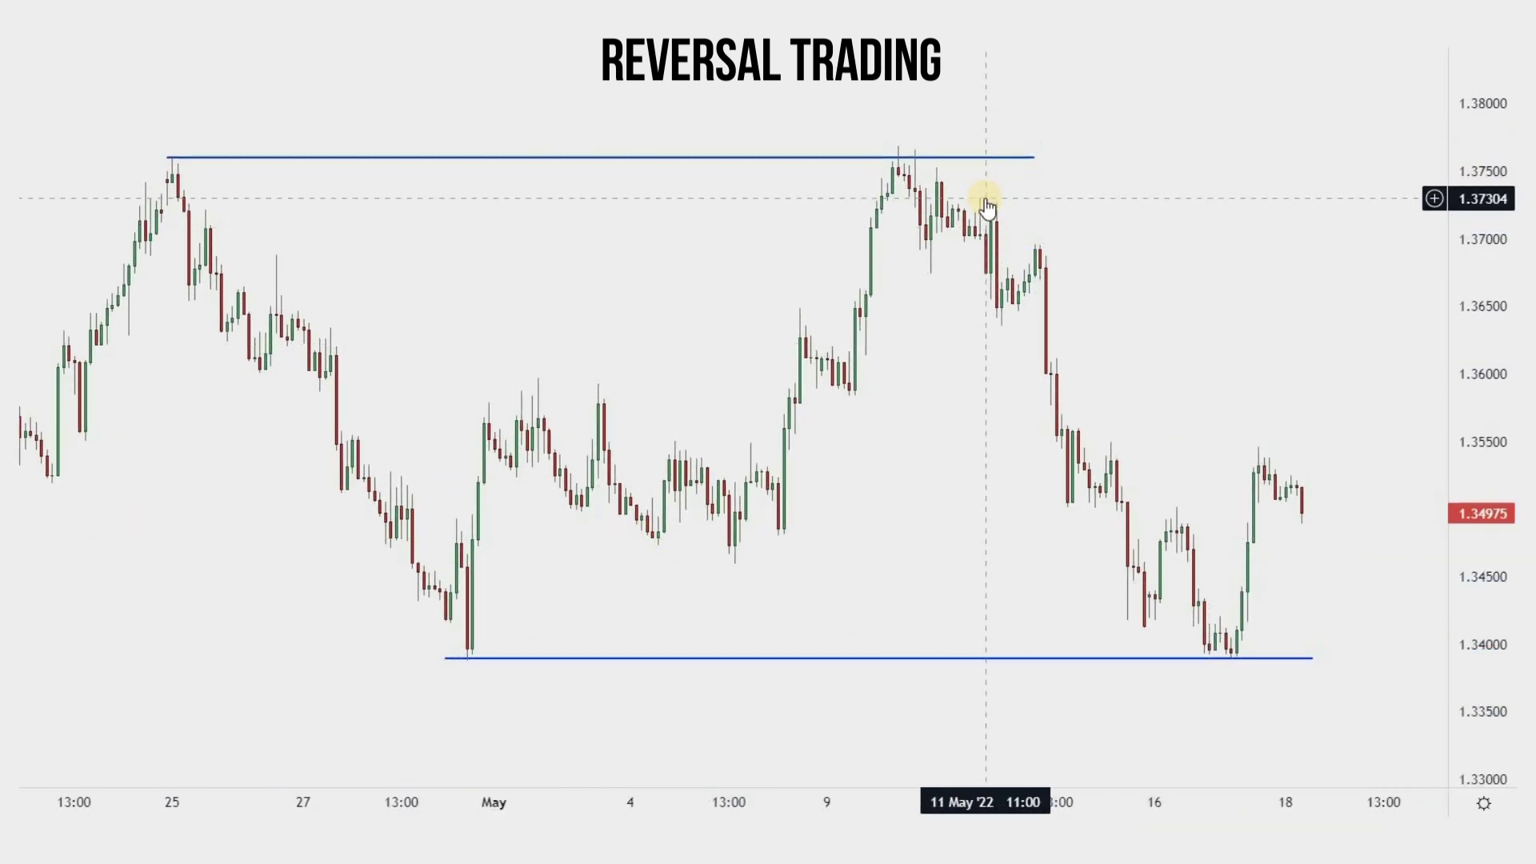
Step: Place red upward arrows beneath the two lows that touch the lower line, one before May and one at 17 May
{"action": "scroll", "coordinate": [1162, 270], "scroll_direction": "up", "scroll_amount": 3}
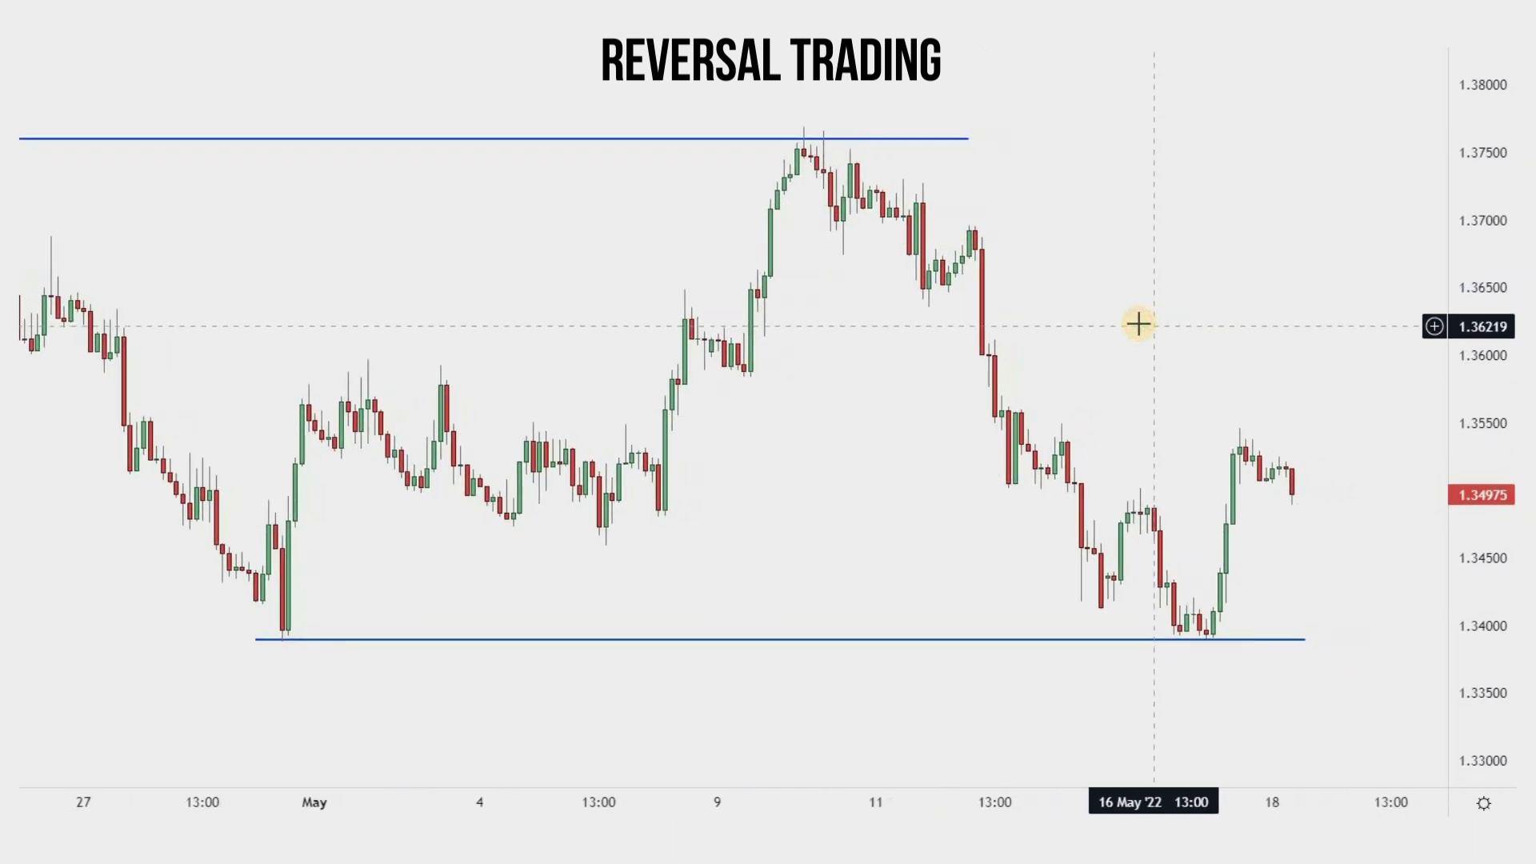
{"action": "left_click_drag", "start_coordinate": [281, 681], "coordinate": [281, 644]}
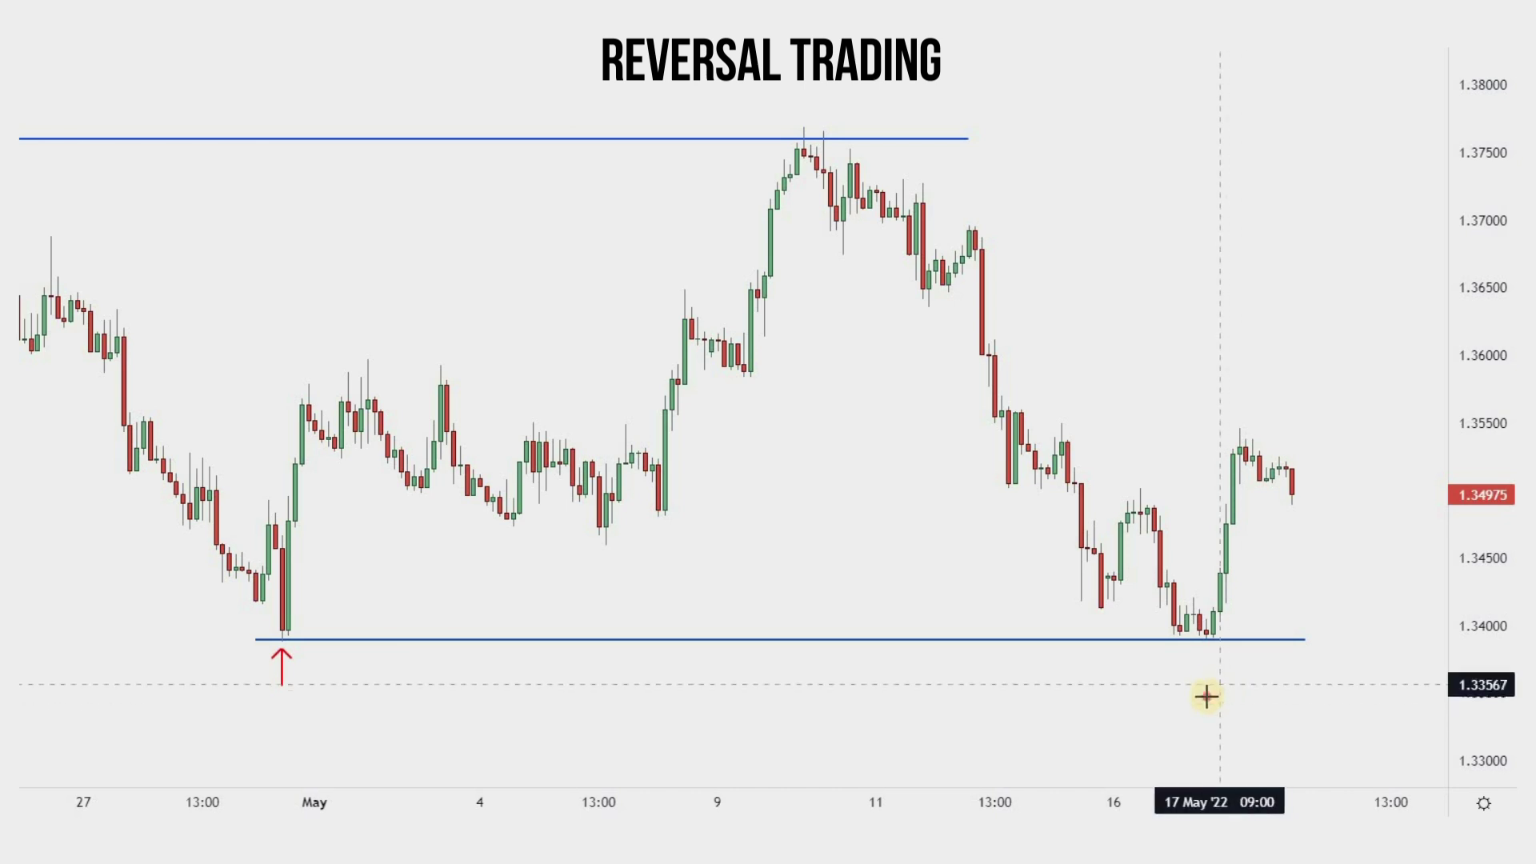
{"action": "left_click", "coordinate": [1279, 711]}
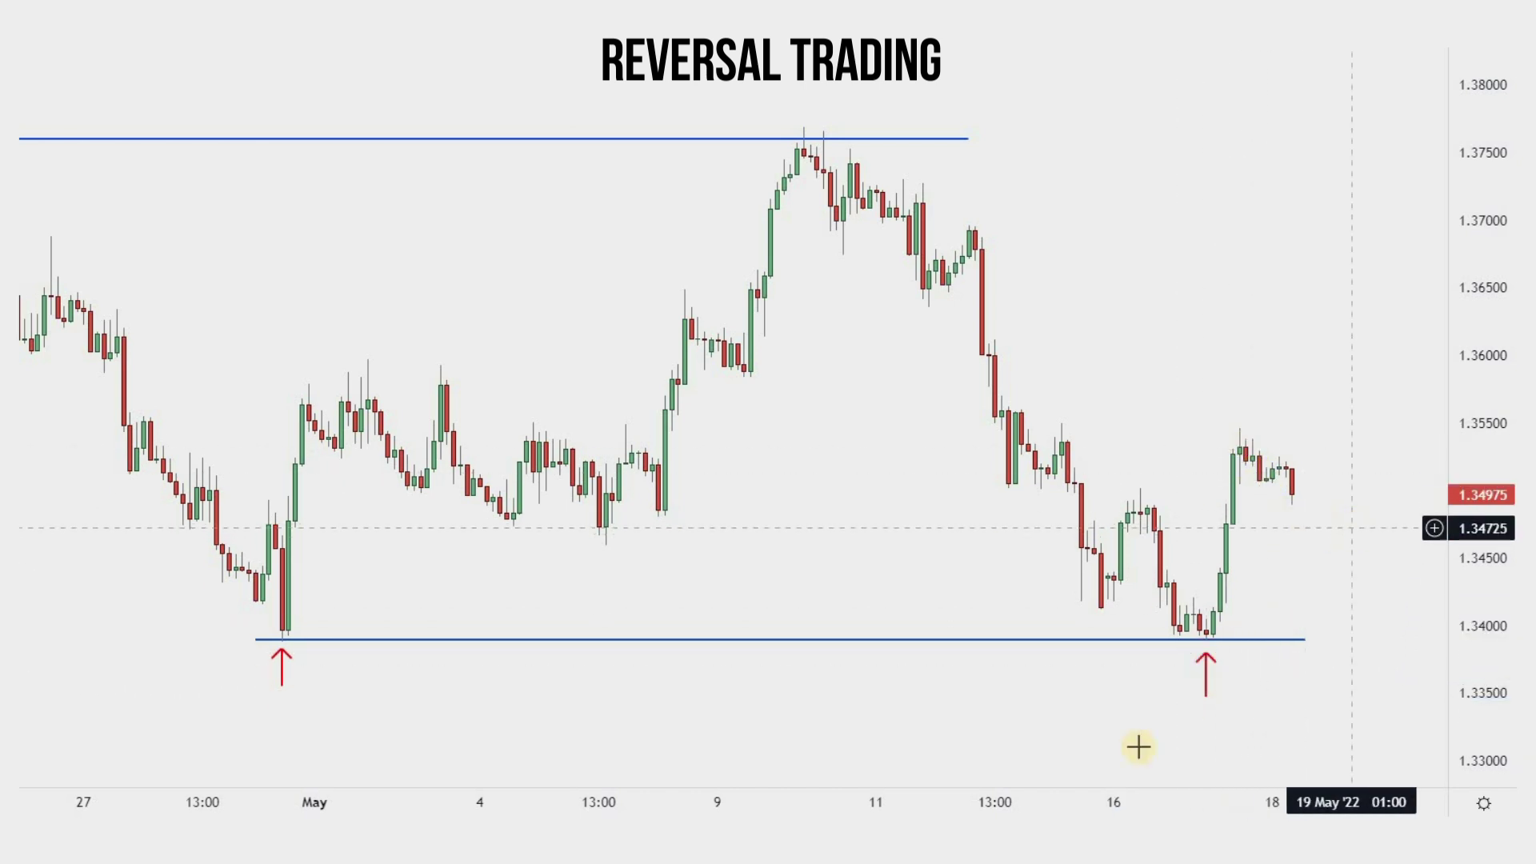
Step: Draw a zigzag arrow path from the 12 May high through the successive lows to the lower line and up to about 1.355
{"action": "left_click", "coordinate": [974, 228]}
{"action": "left_click", "coordinate": [1014, 485]}
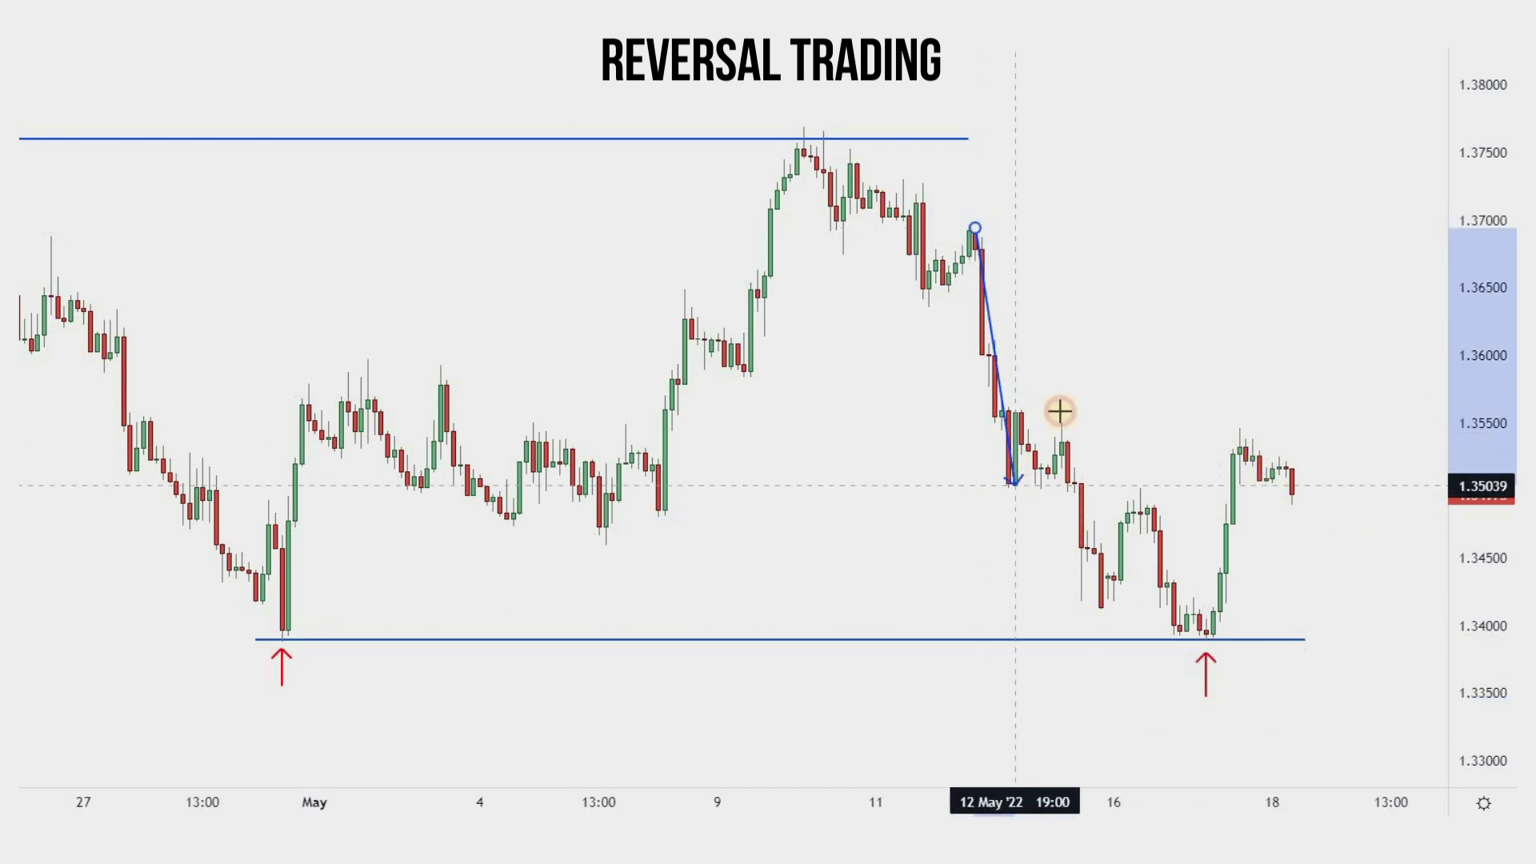
{"action": "left_click", "coordinate": [1061, 413]}
{"action": "left_click", "coordinate": [1101, 612]}
{"action": "left_click", "coordinate": [1139, 483]}
{"action": "left_click", "coordinate": [1205, 639]}
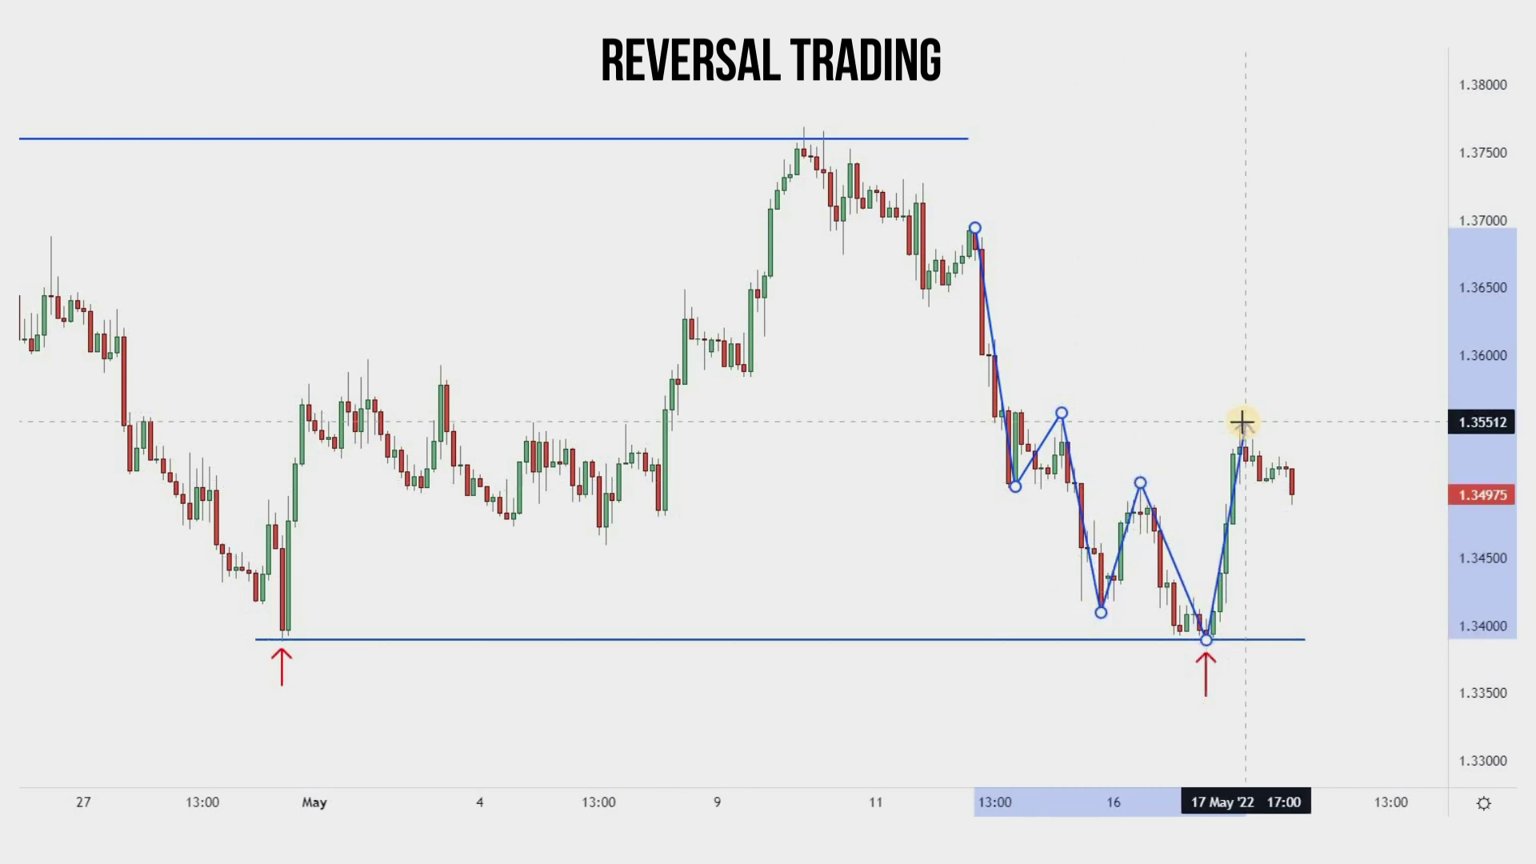
{"action": "double_click", "coordinate": [1249, 363]}
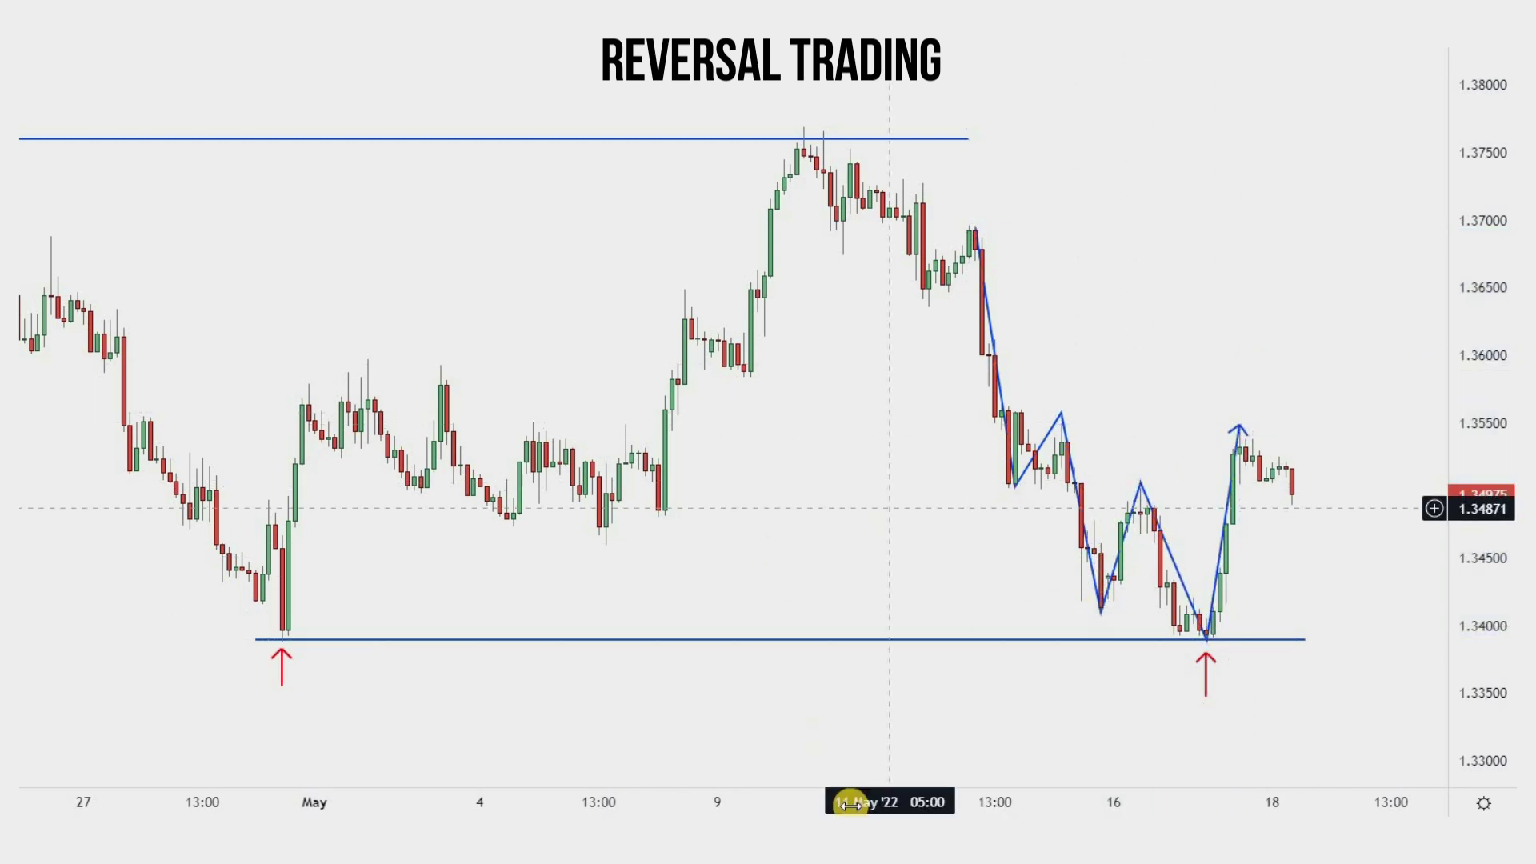
Step: Draw a horizontal line at 1.35068 from the 16 May swing high to 18 May and color it black
{"action": "left_click", "coordinate": [1126, 480]}
{"action": "left_click", "coordinate": [1291, 482]}
{"action": "left_click", "coordinate": [1468, 36]}
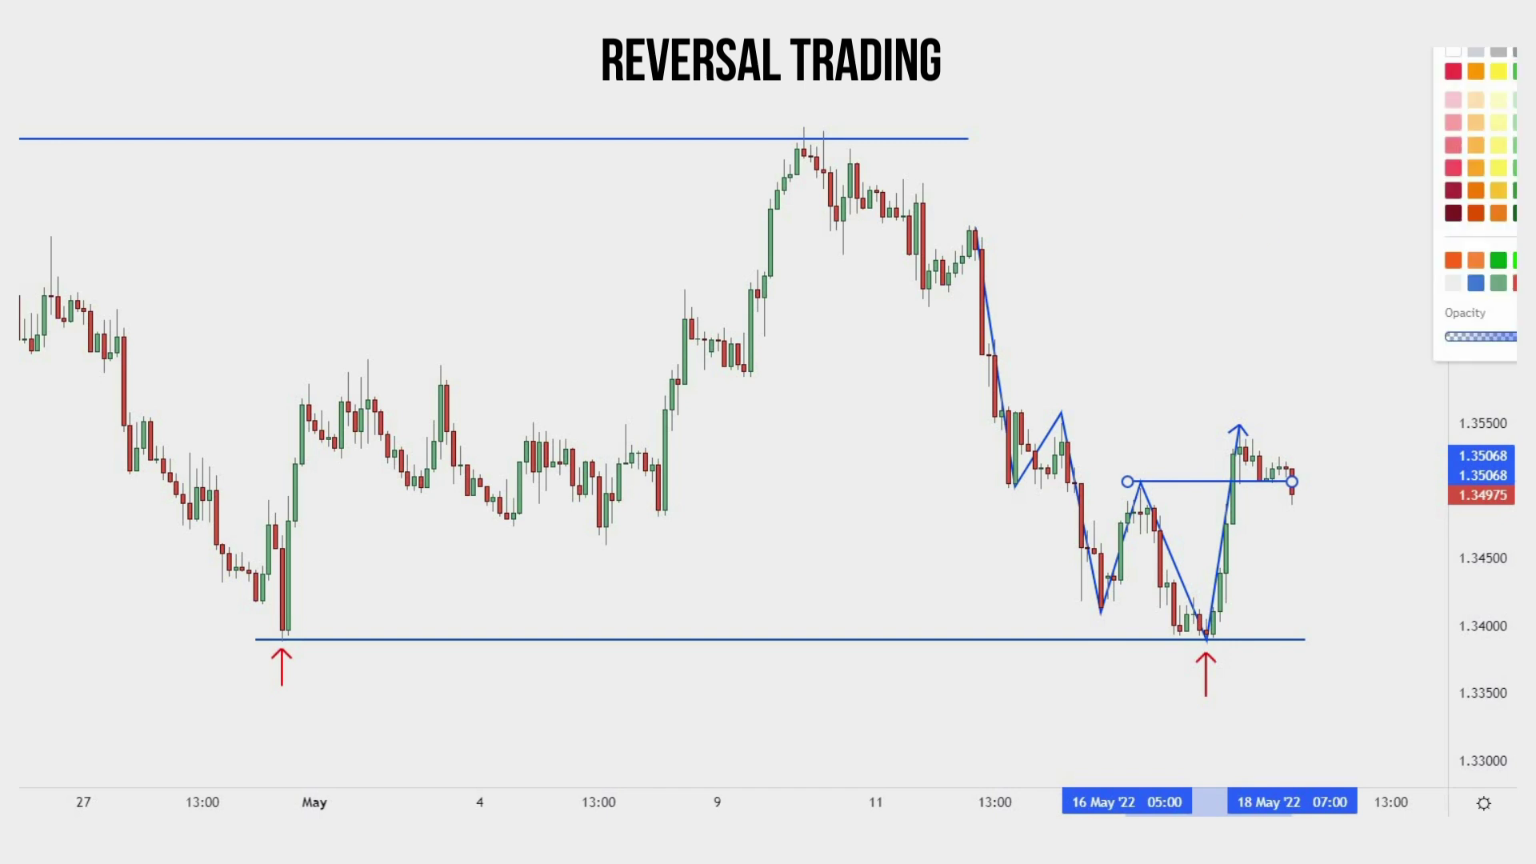
{"action": "left_click", "coordinate": [1520, 48]}
{"action": "left_click", "coordinate": [1257, 229]}
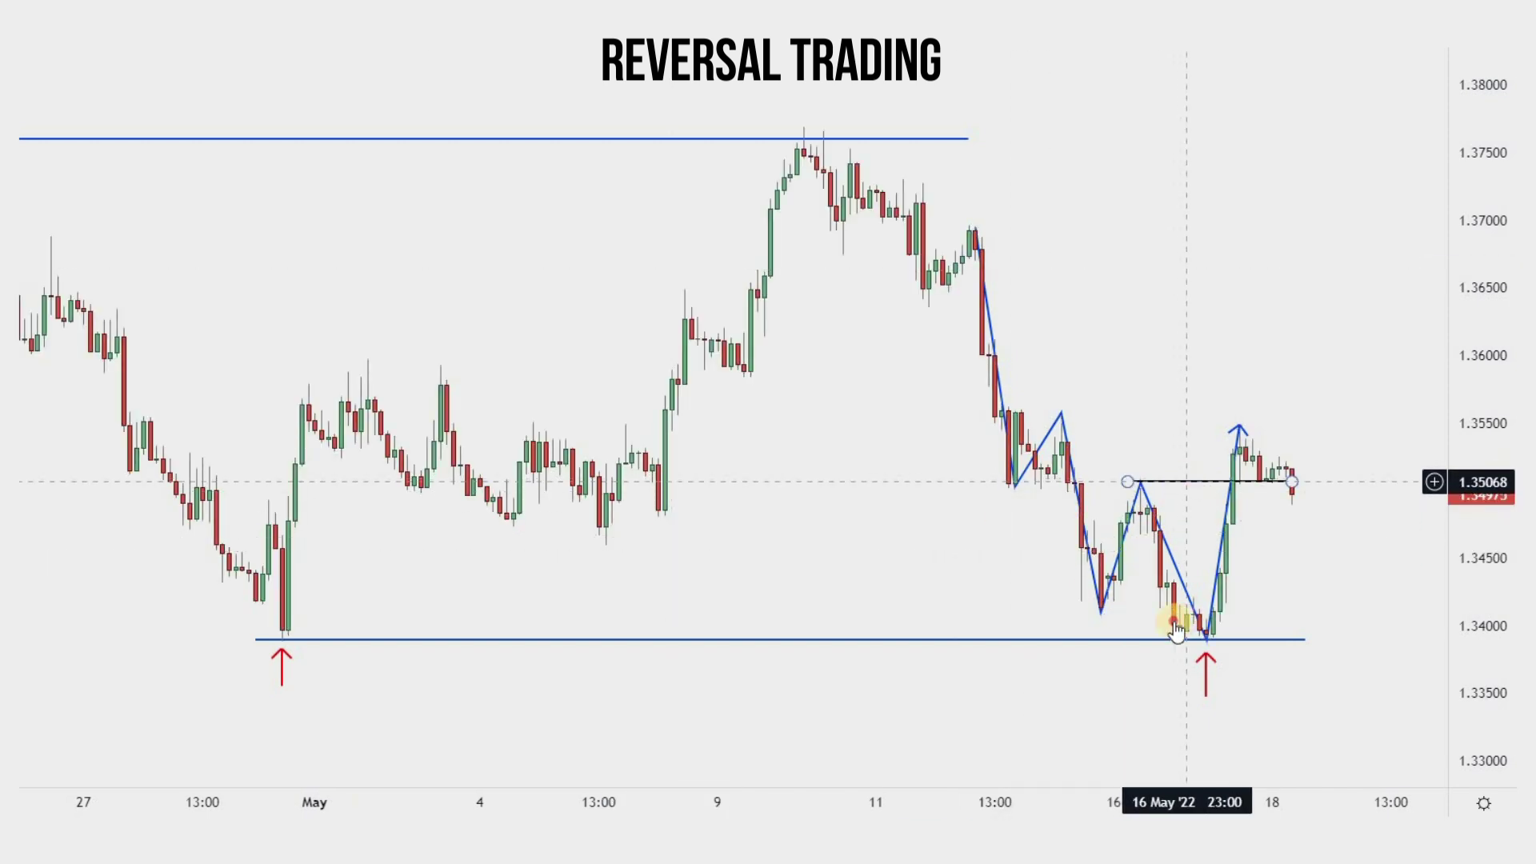
Step: Copy the black line down to the 13 May swing low at 1.34128 and extend its end to 18 May 09:00
{"action": "left_click_drag", "start_coordinate": [1186, 481], "coordinate": [1164, 619]}
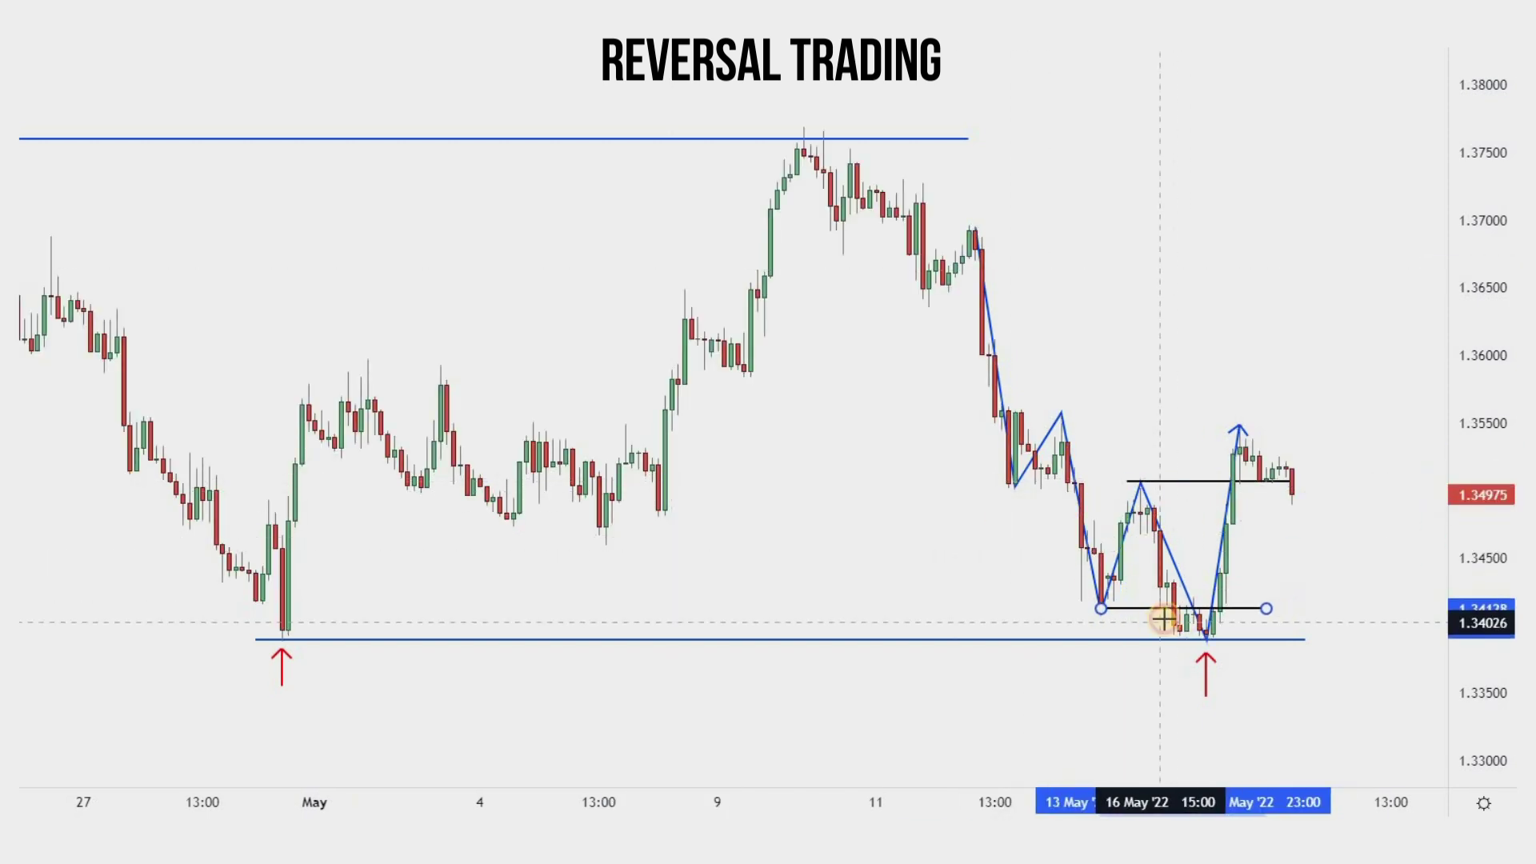
{"action": "left_click_drag", "start_coordinate": [1301, 611], "coordinate": [1298, 610]}
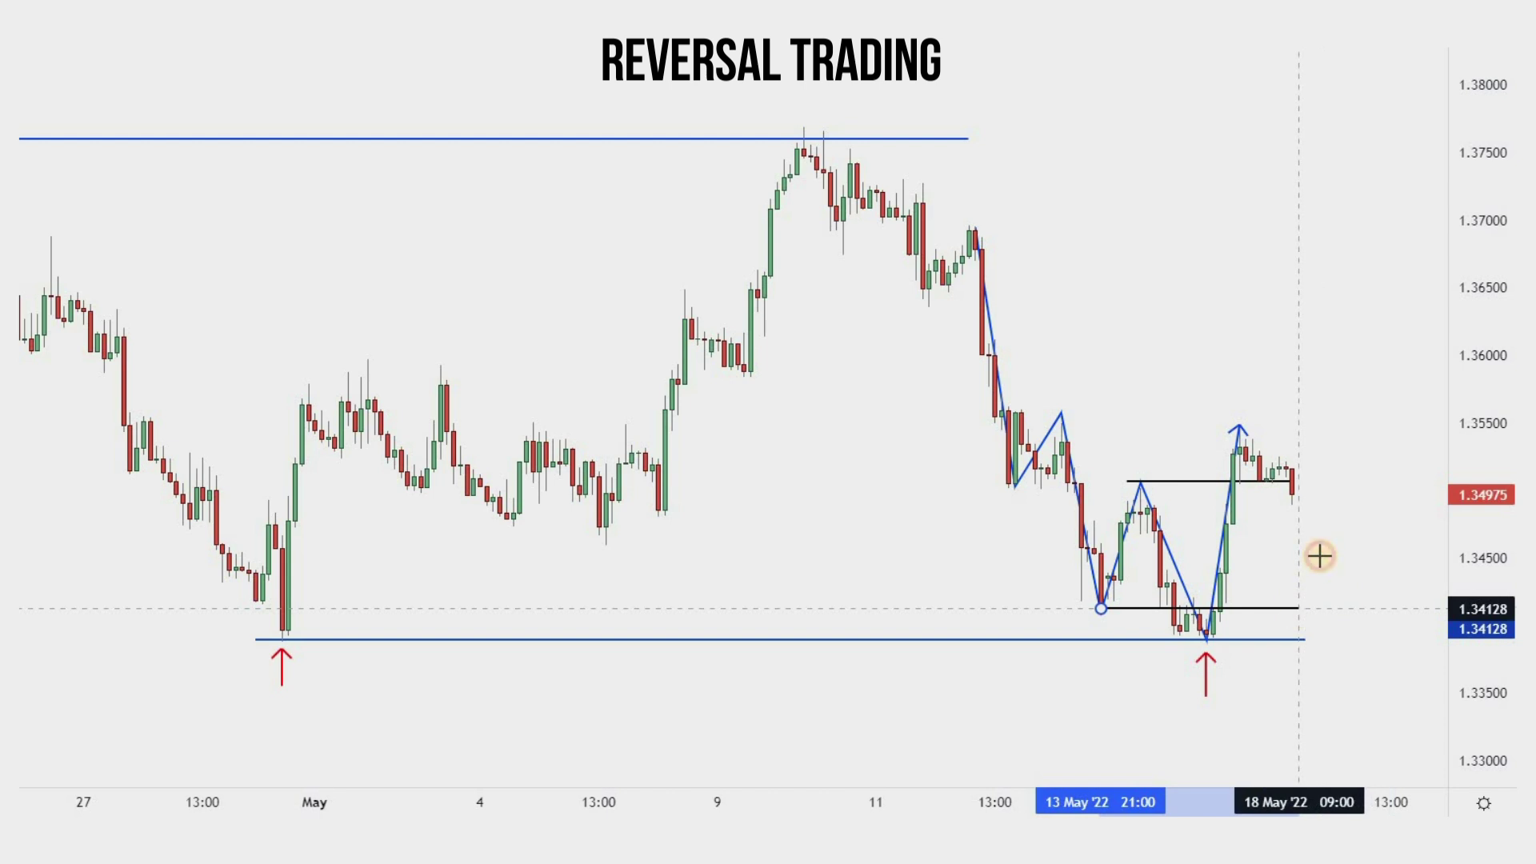
{"action": "left_click", "coordinate": [1320, 555]}
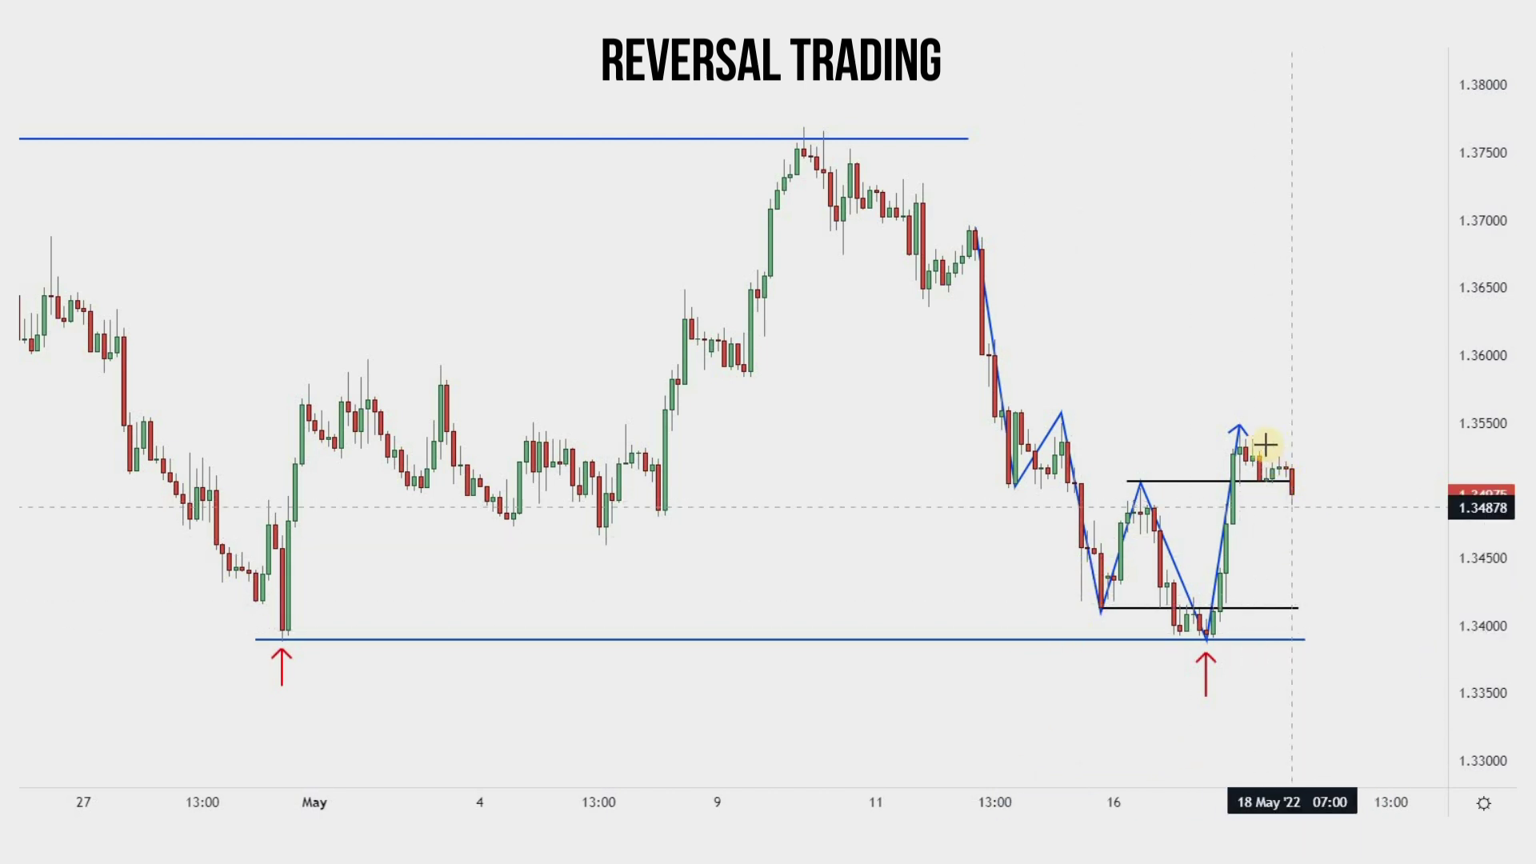
Step: Draw a projected zigzag arrow path from the 18 May candles down to the lower black line, up to 1.36, back to 1.3515 and up to about 1.368
{"action": "left_click", "coordinate": [1305, 605]}
{"action": "left_click", "coordinate": [1352, 340]}
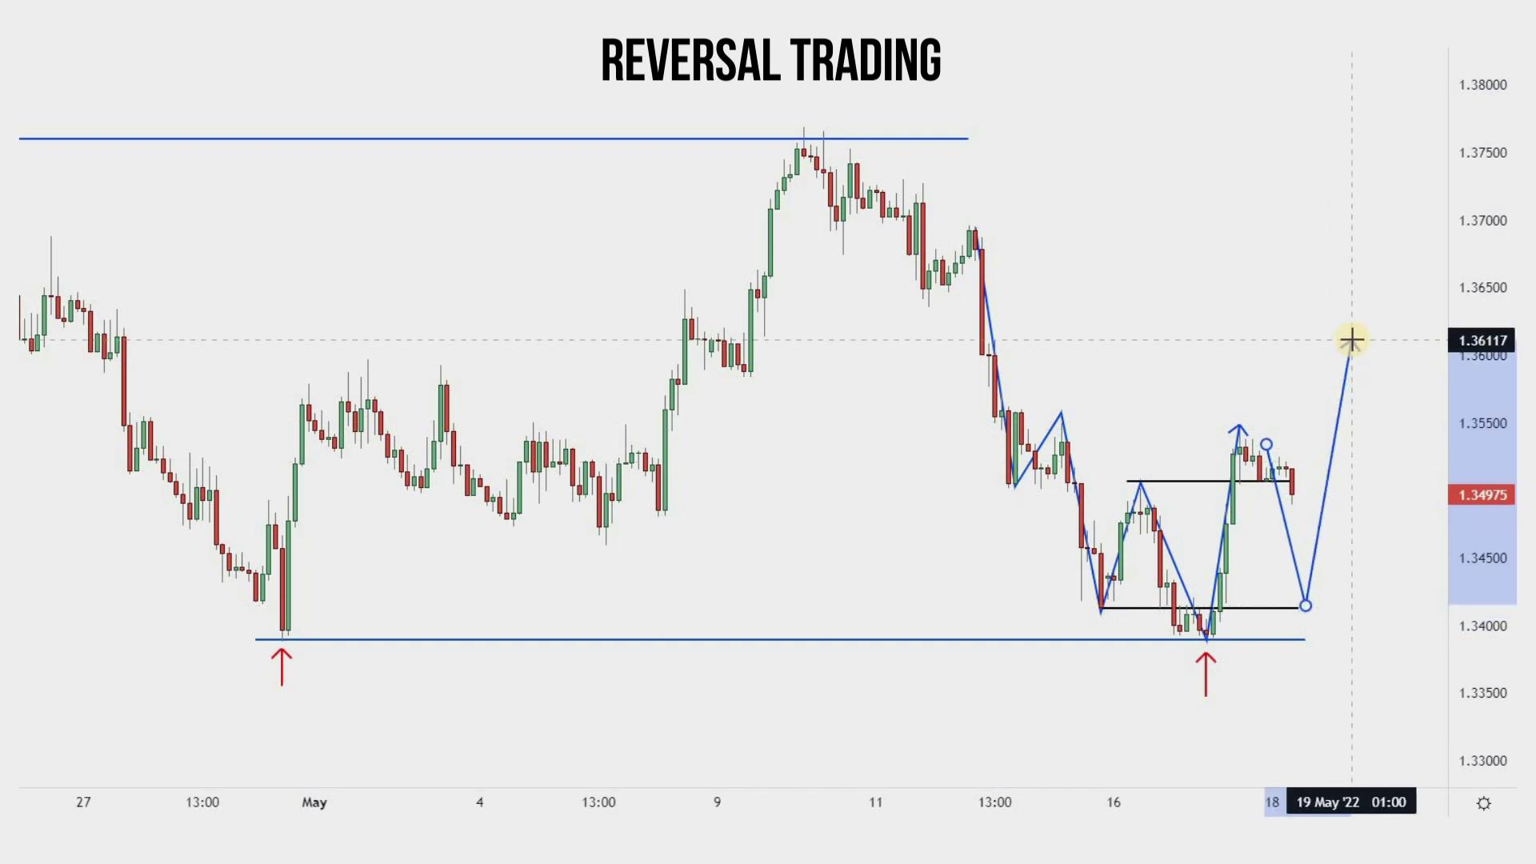
{"action": "left_click", "coordinate": [1340, 358]}
{"action": "left_click", "coordinate": [1371, 472]}
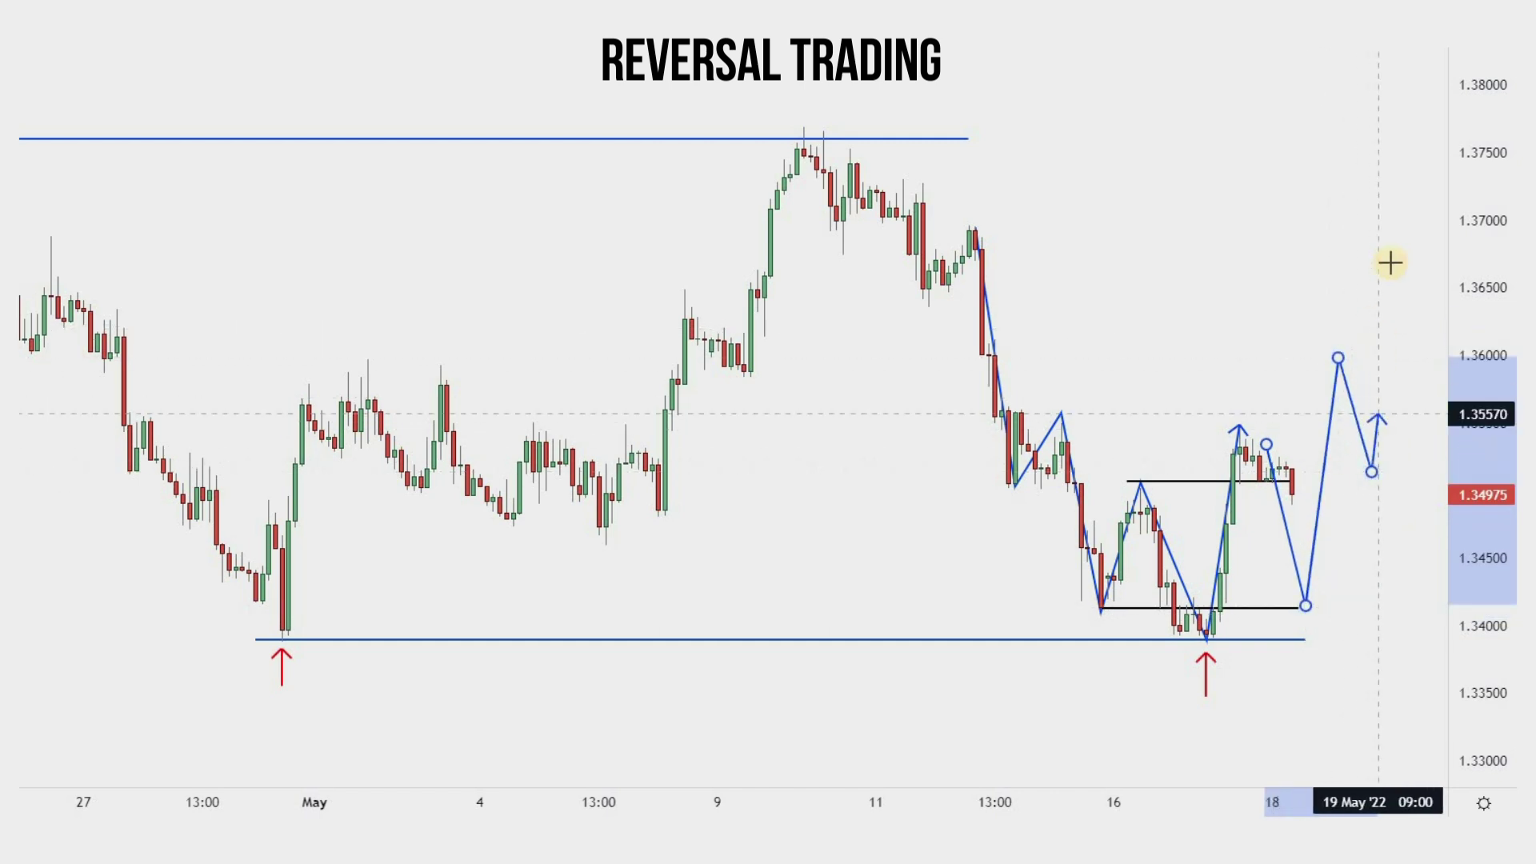
{"action": "left_click", "coordinate": [1213, 328]}
Step: Mark the broken 16 May swing high with a zone rectangle and place a long position at 1.34970, stop 1.34555 and target 1.36111
{"action": "scroll", "coordinate": [1141, 348], "scroll_direction": "up", "scroll_amount": 1}
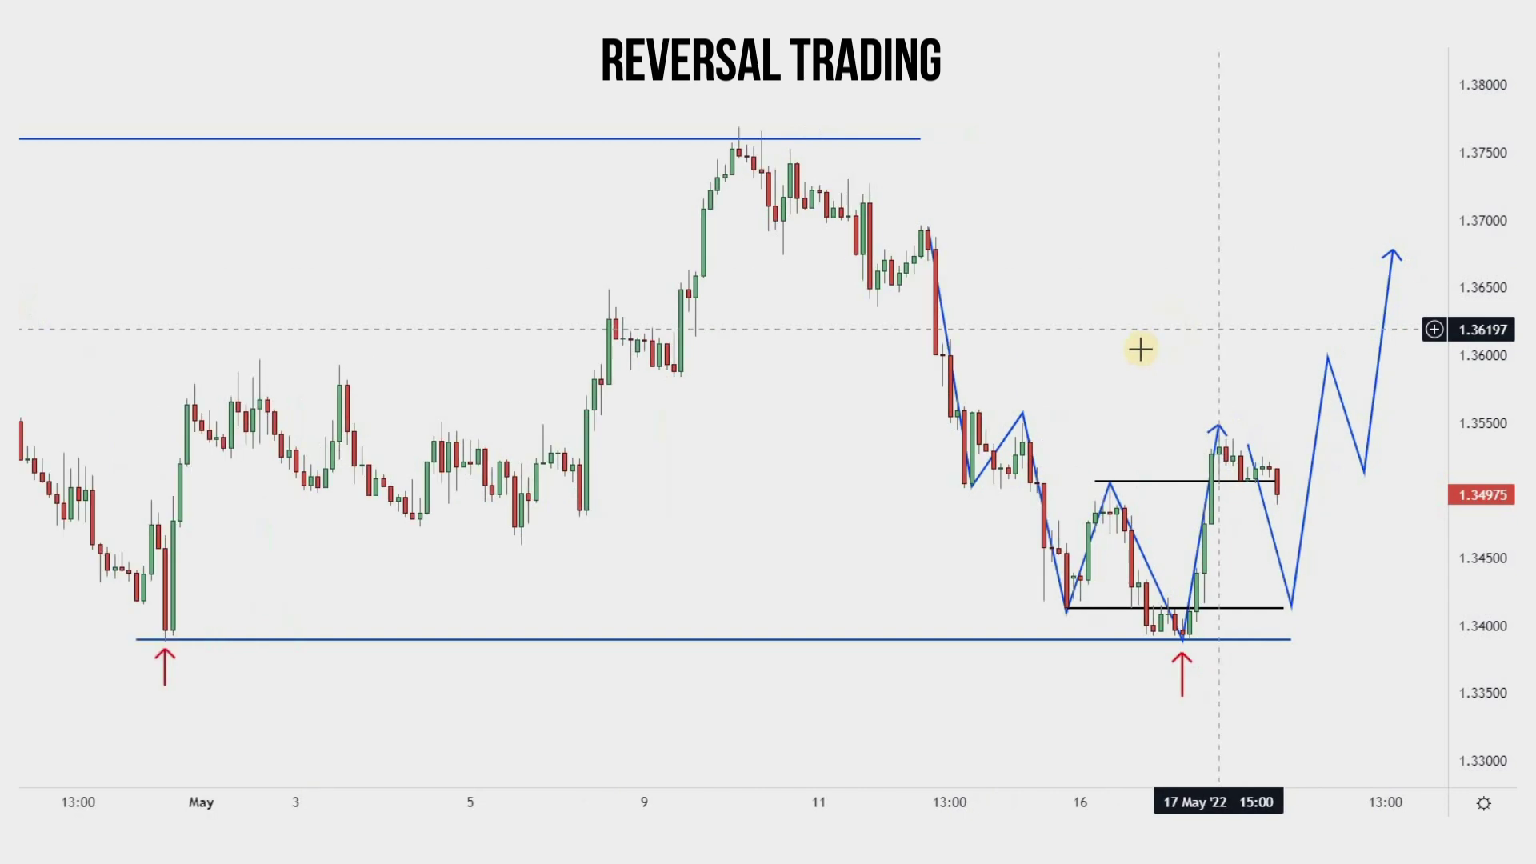
{"action": "left_click_drag", "start_coordinate": [1035, 314], "coordinate": [816, 308]}
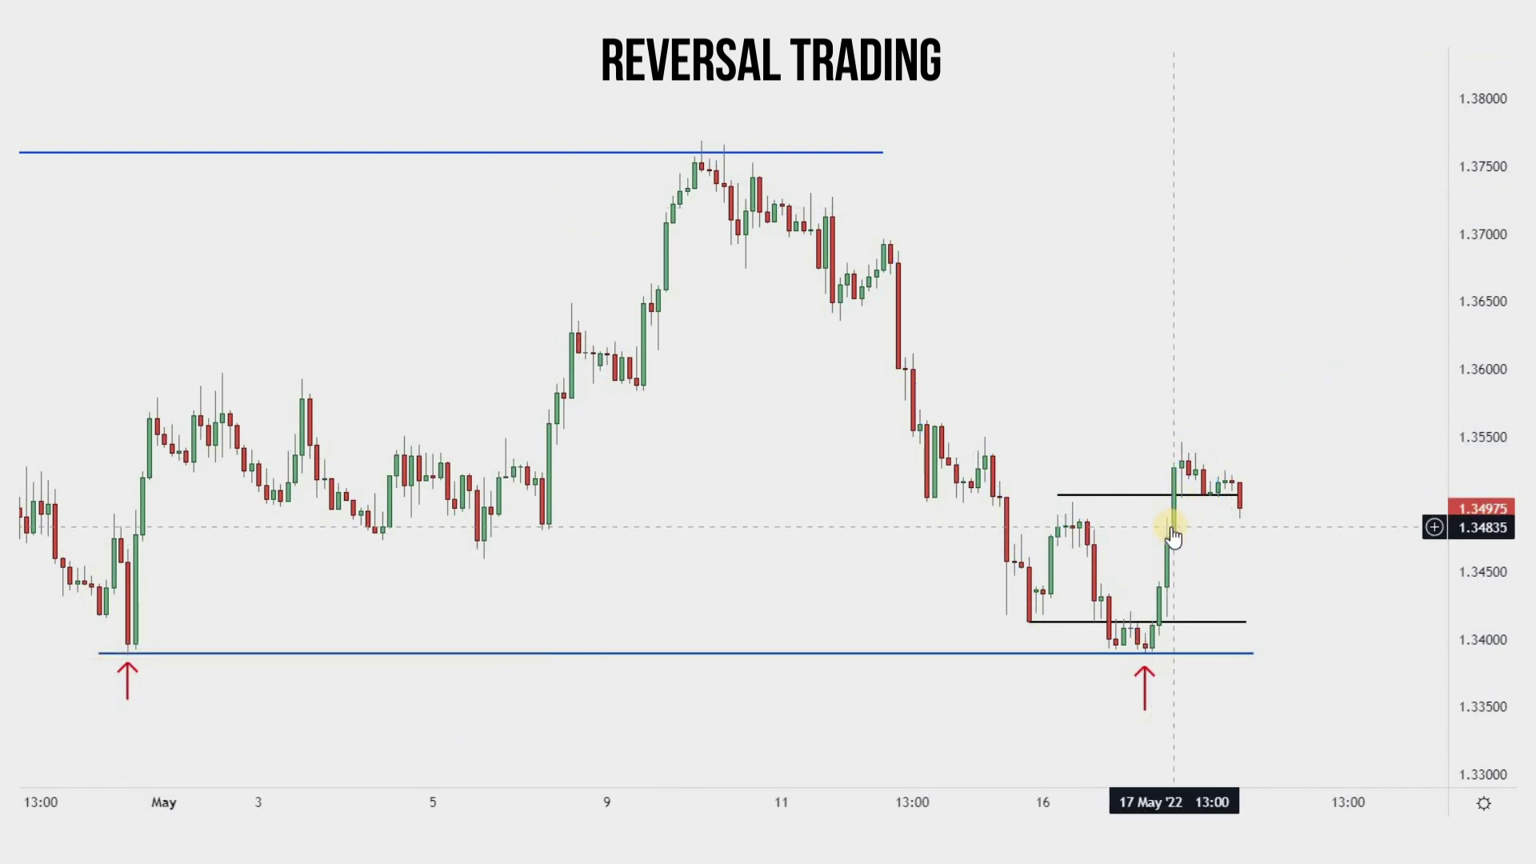
{"action": "scroll", "coordinate": [1174, 528], "scroll_direction": "up", "scroll_amount": 6}
{"action": "left_click_drag", "start_coordinate": [1480, 589], "coordinate": [1479, 480]}
{"action": "left_click_drag", "start_coordinate": [1175, 418], "coordinate": [1219, 484]}
{"action": "scroll", "coordinate": [1220, 484], "scroll_direction": "down", "scroll_amount": 1}
{"action": "left_click", "coordinate": [892, 516]}
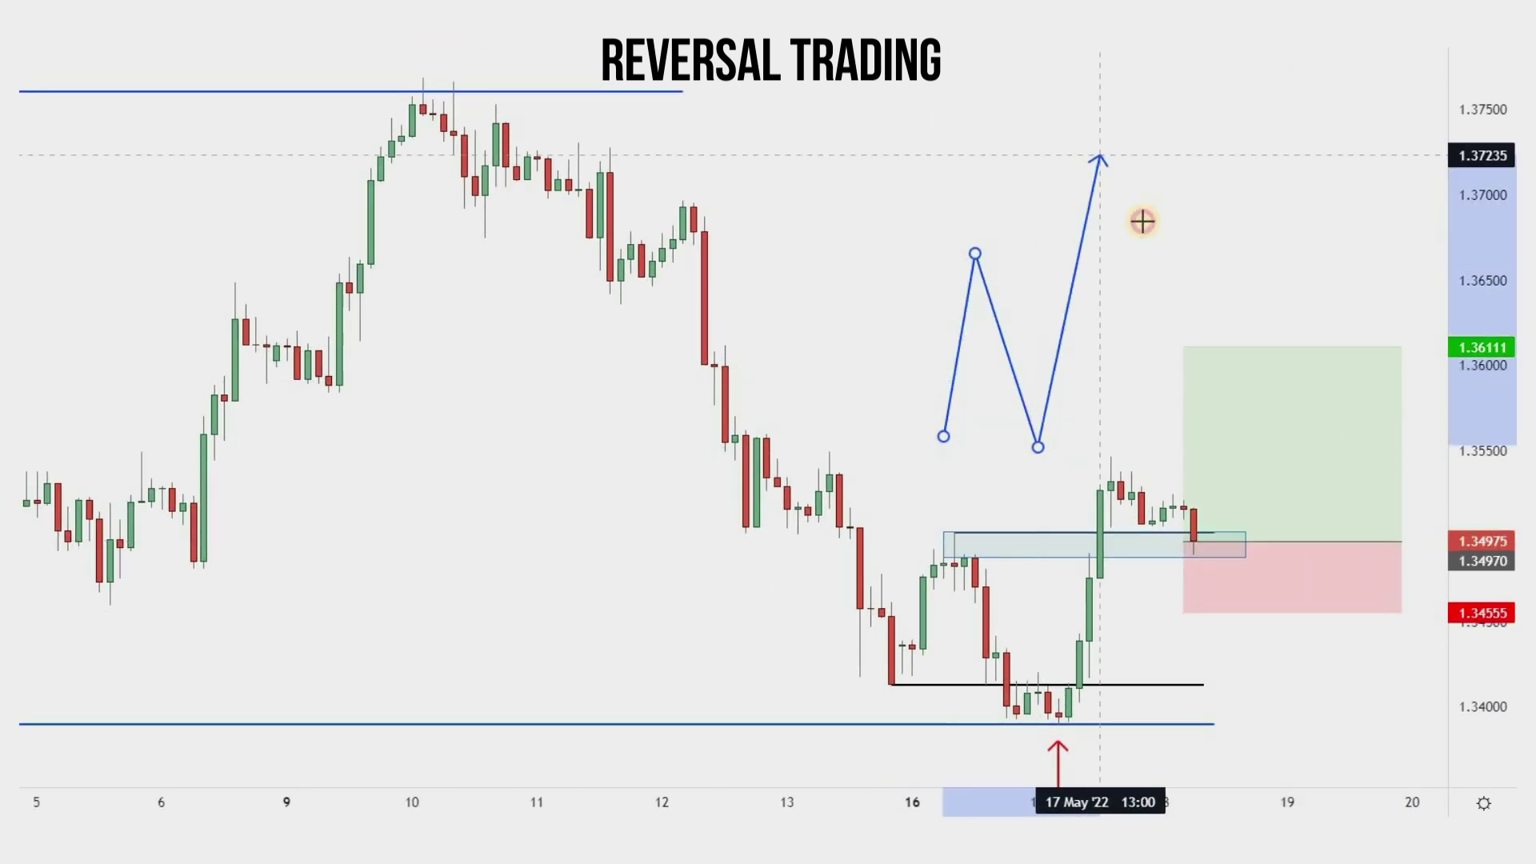
Step: Extend the rising zigzag path above the zone with further swings and undo the drawing
{"action": "left_click", "coordinate": [1142, 254]}
{"action": "double_click", "coordinate": [1186, 62]}
{"action": "left_click", "coordinate": [973, 256]}
{"action": "left_click", "coordinate": [1191, 255]}
{"action": "key", "text": "ctrl+z"}
{"action": "key", "text": "ctrl+z"}
Step: Delete the long position beside the zone and switch the chart to the 1-hour timeframe
{"action": "left_click", "coordinate": [1226, 409]}
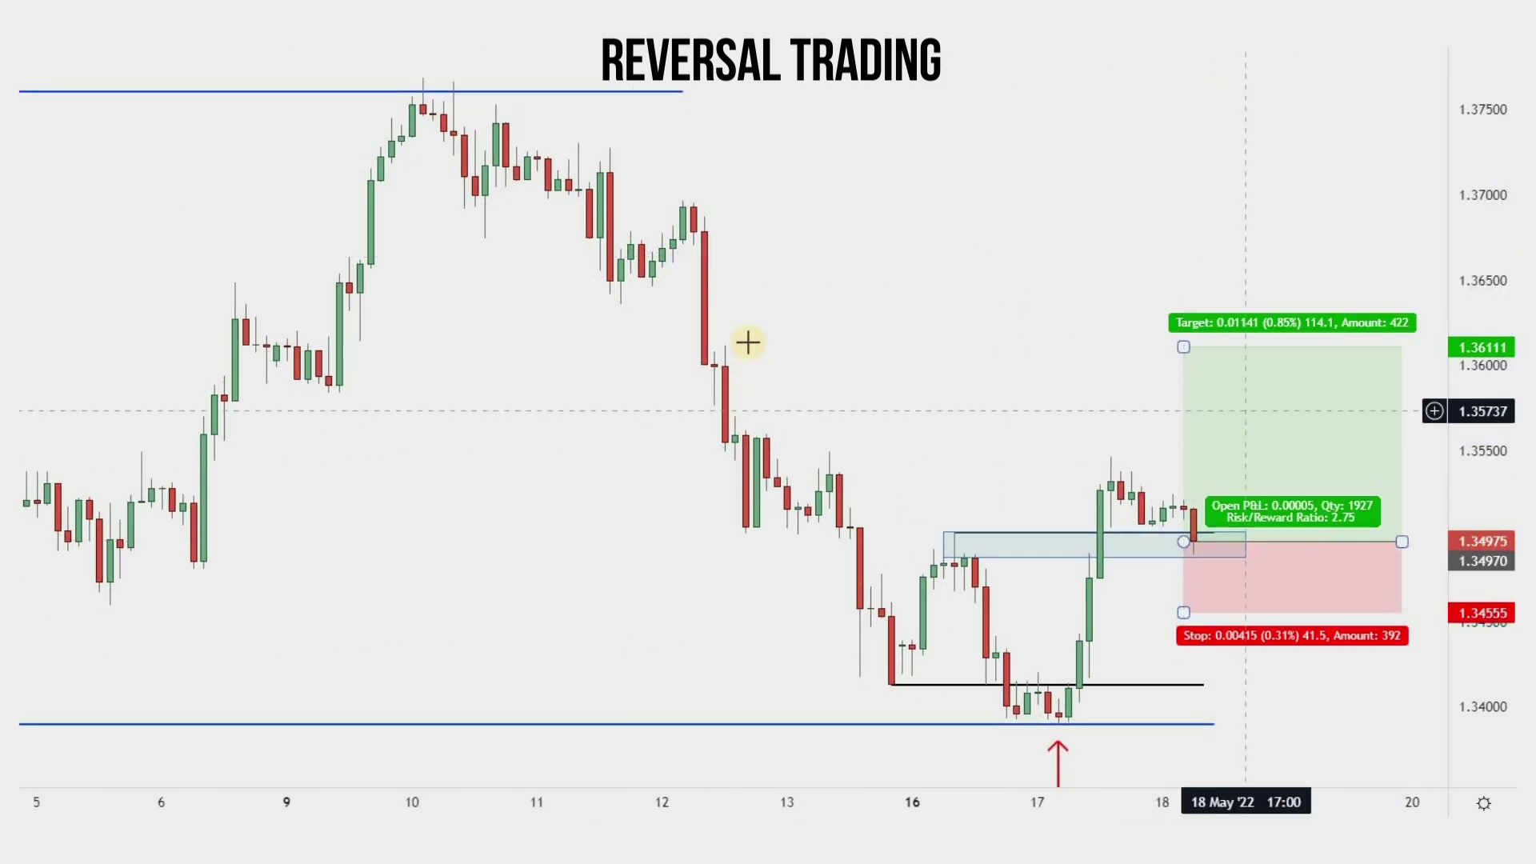
{"action": "key", "text": "Delete"}
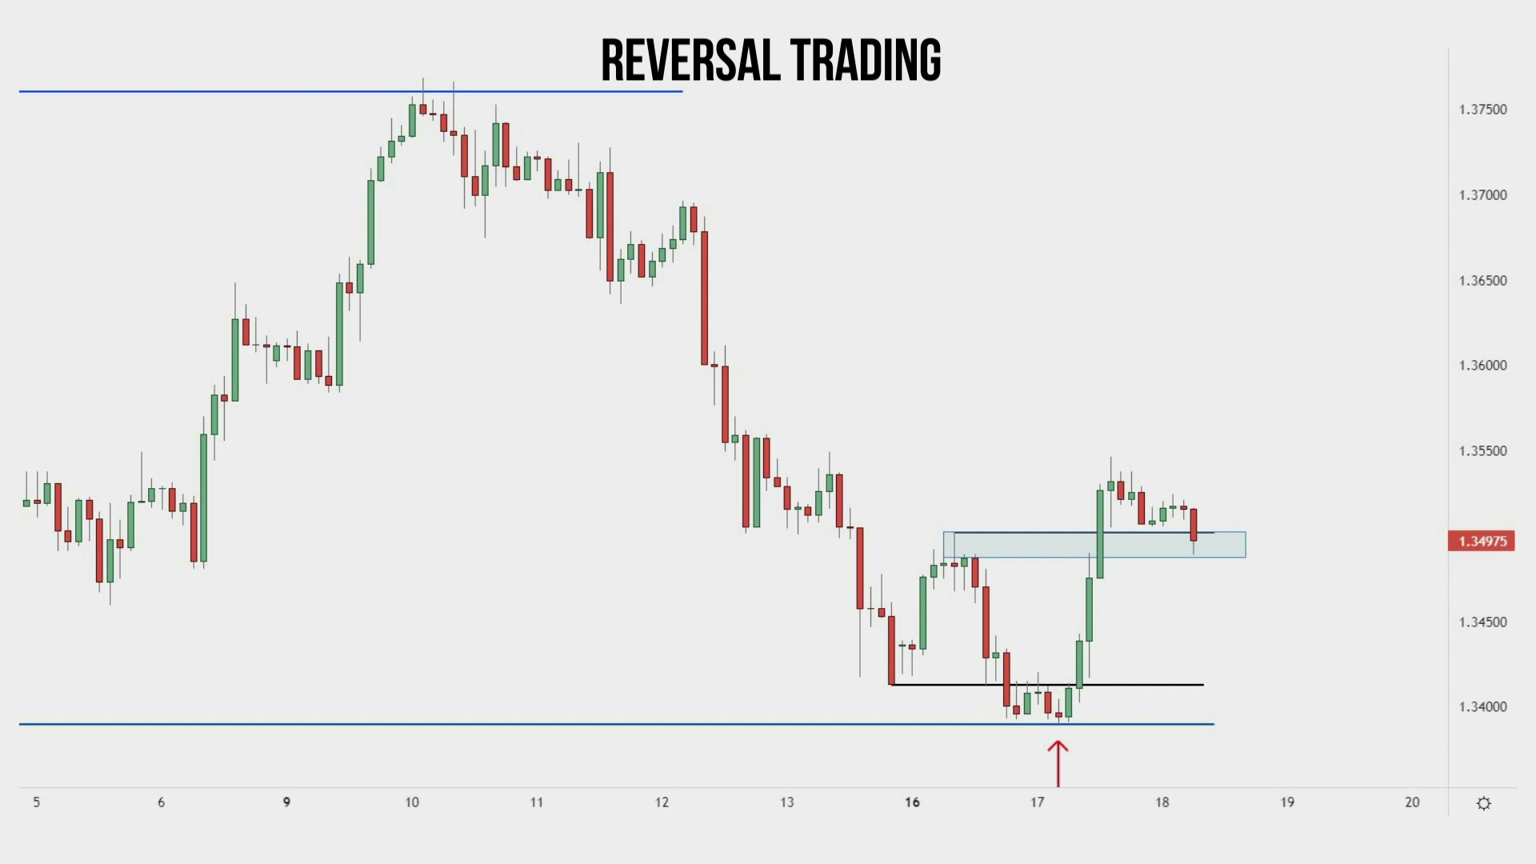
{"action": "left_click", "coordinate": [256, 291]}
Step: Draw a zone rectangle from 17 May 10:00 between 1.34384 and about 1.3417, and extend both zones to 19 May
{"action": "scroll", "coordinate": [761, 295], "scroll_direction": "down", "scroll_amount": 1}
{"action": "left_click_drag", "start_coordinate": [856, 328], "coordinate": [746, 278]}
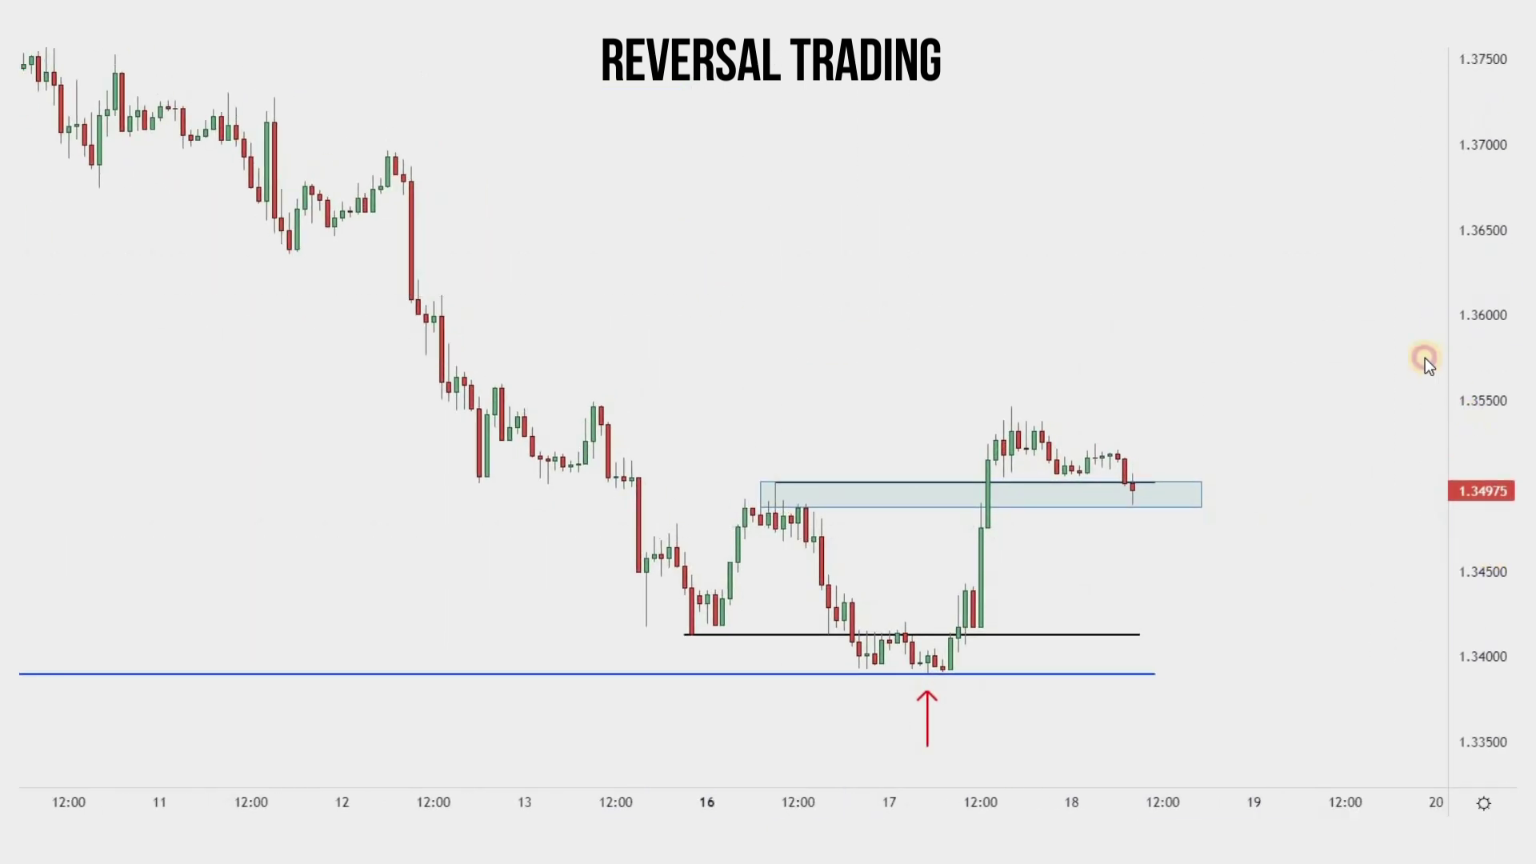
{"action": "left_click_drag", "start_coordinate": [1463, 358], "coordinate": [1464, 288]}
{"action": "scroll", "coordinate": [1266, 391], "scroll_direction": "down", "scroll_amount": 2}
{"action": "left_click_drag", "start_coordinate": [1285, 400], "coordinate": [1235, 322]}
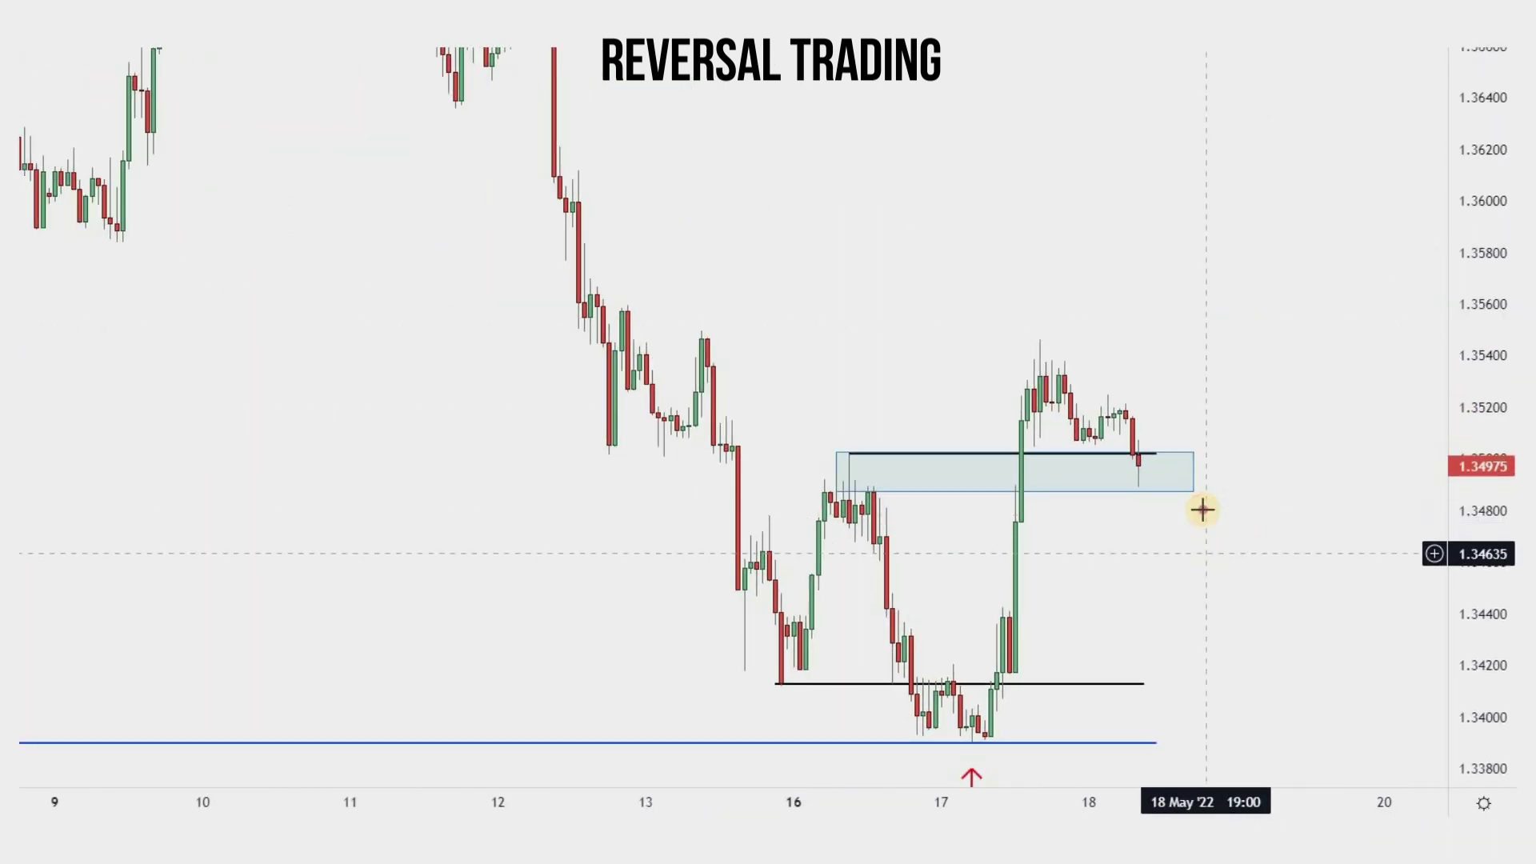
{"action": "left_click_drag", "start_coordinate": [1203, 603], "coordinate": [1173, 569]}
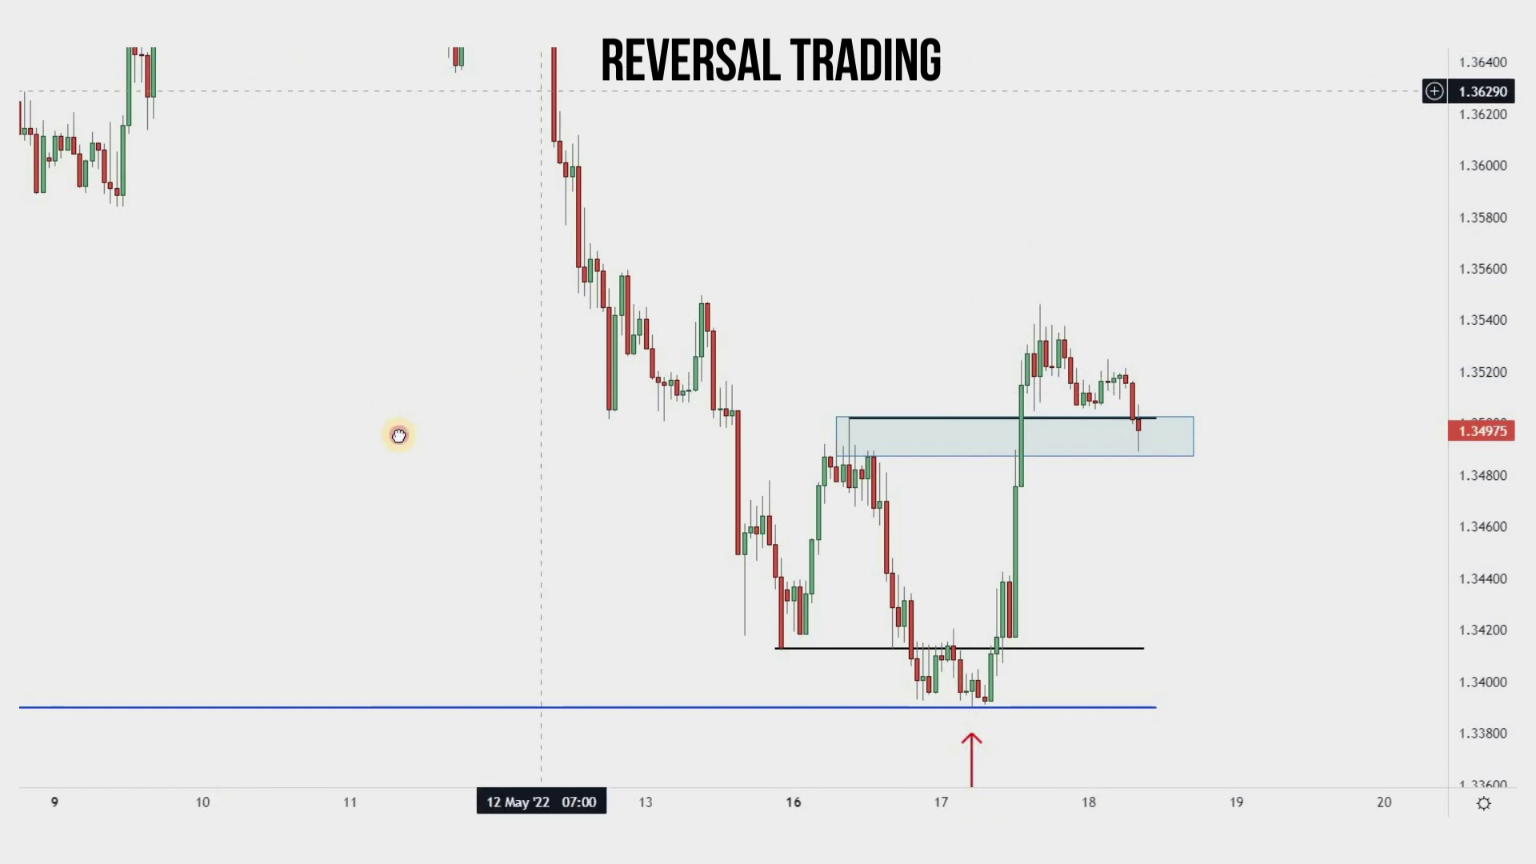
{"action": "left_click_drag", "start_coordinate": [398, 440], "coordinate": [406, 523]}
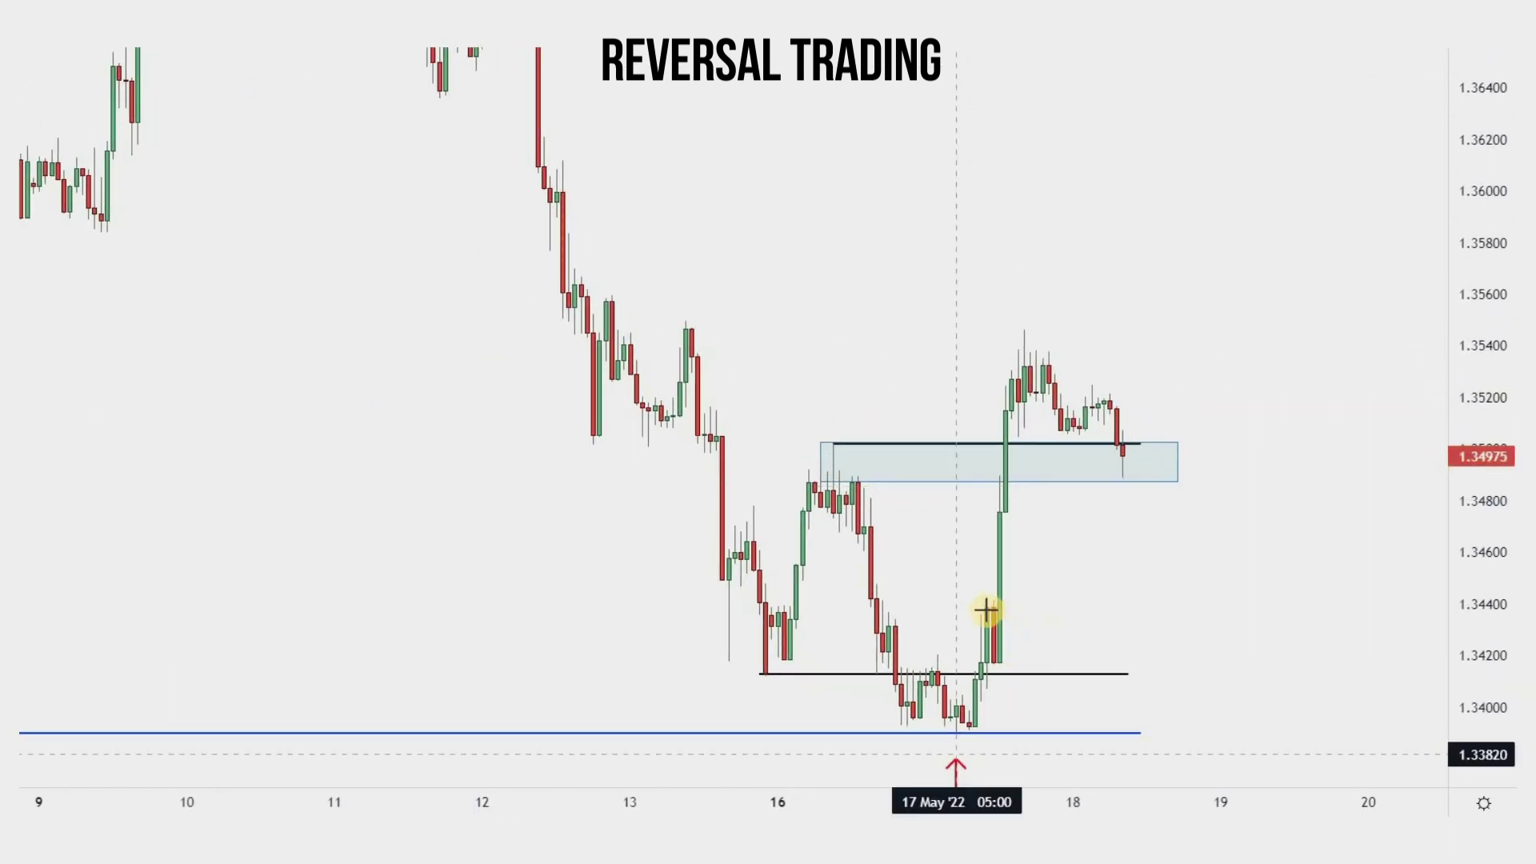
{"action": "left_click", "coordinate": [986, 610]}
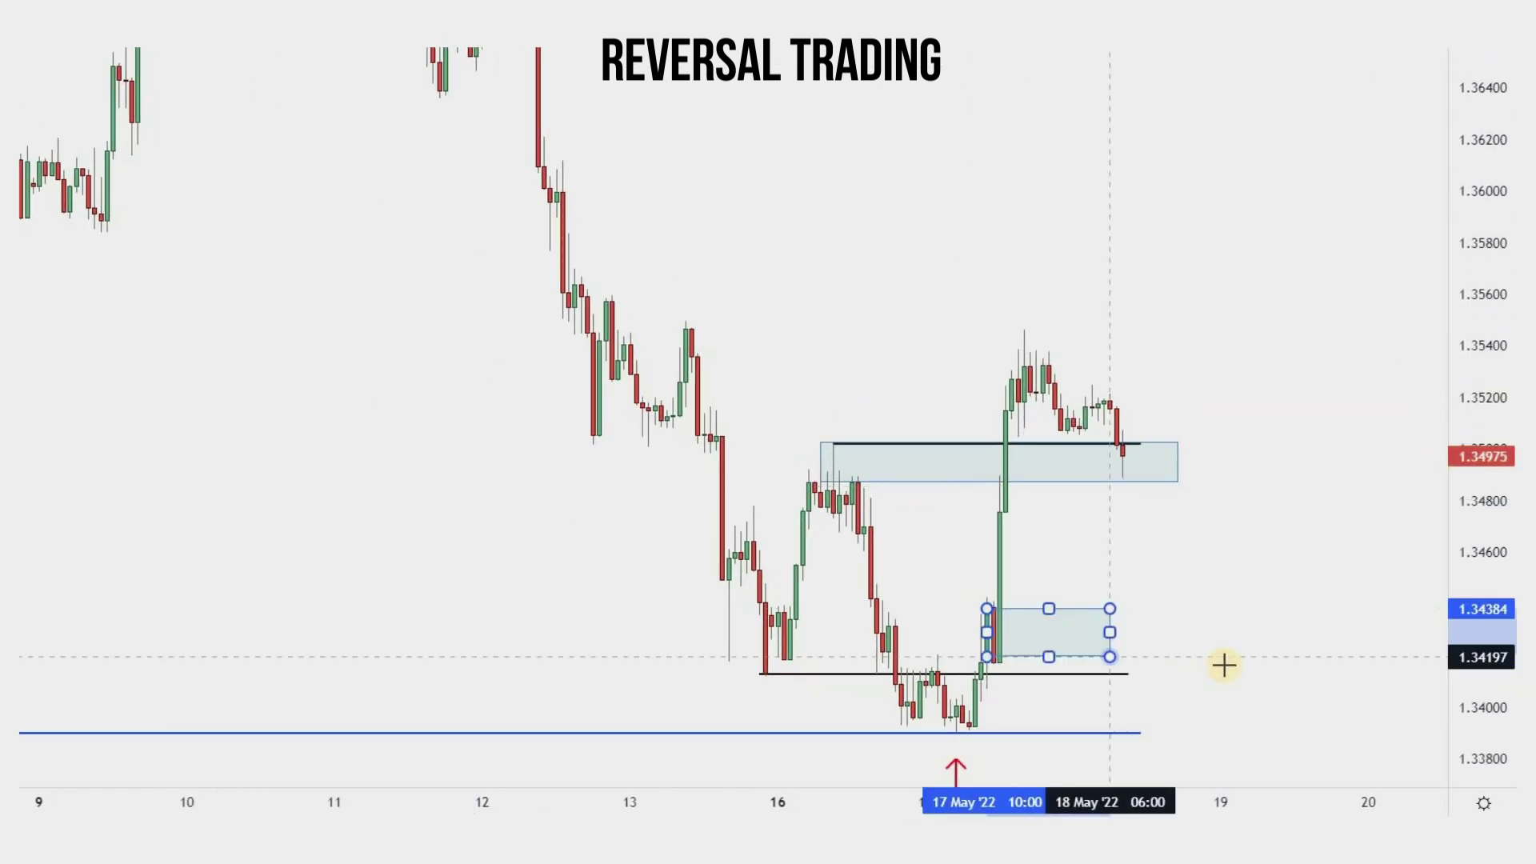
{"action": "left_click", "coordinate": [1226, 664]}
{"action": "left_click", "coordinate": [1227, 562]}
{"action": "left_click_drag", "start_coordinate": [1227, 631], "coordinate": [1271, 632]}
{"action": "left_click_drag", "start_coordinate": [1177, 466], "coordinate": [1271, 464]}
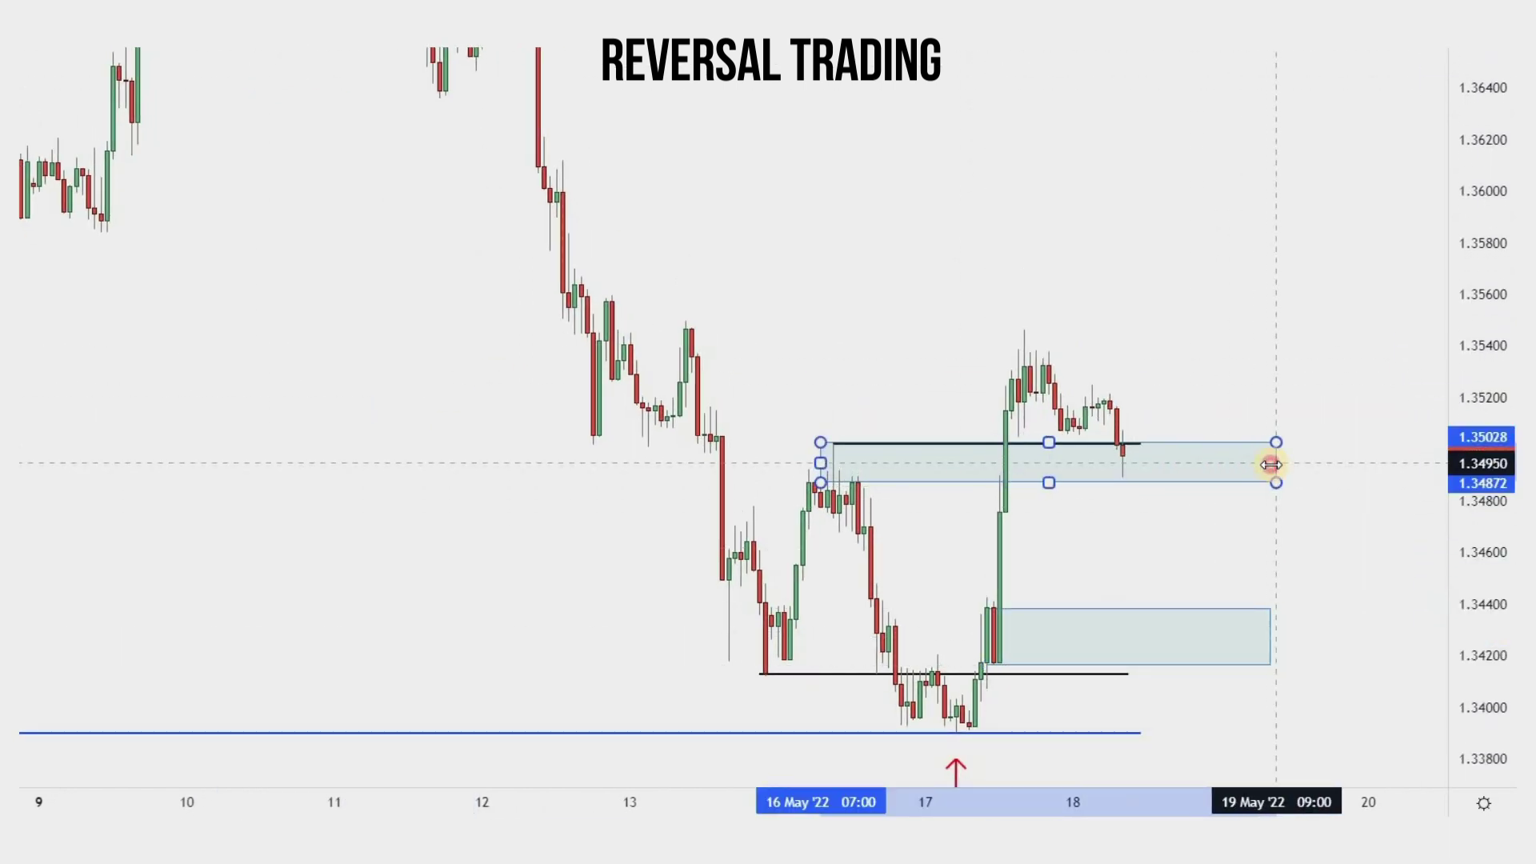
Step: Draw a third zone rectangle around the 17 May lows, from about 1.3414 down to the blue support line, reaching 19 May
{"action": "left_click_drag", "start_coordinate": [1282, 544], "coordinate": [1257, 485]}
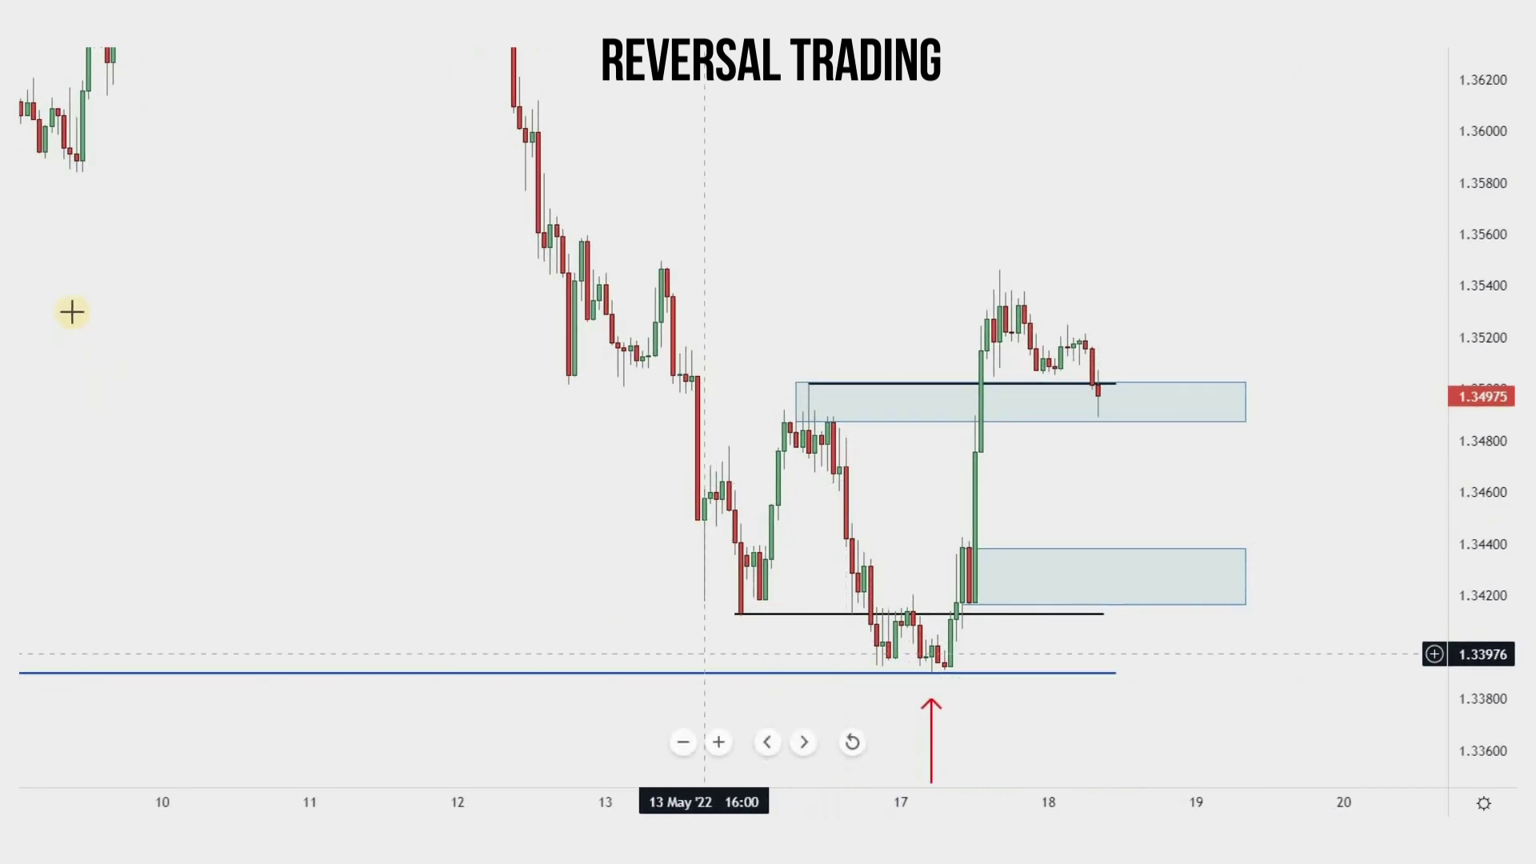
{"action": "left_click_drag", "start_coordinate": [857, 610], "coordinate": [1253, 673]}
{"action": "left_click", "coordinate": [1301, 669]}
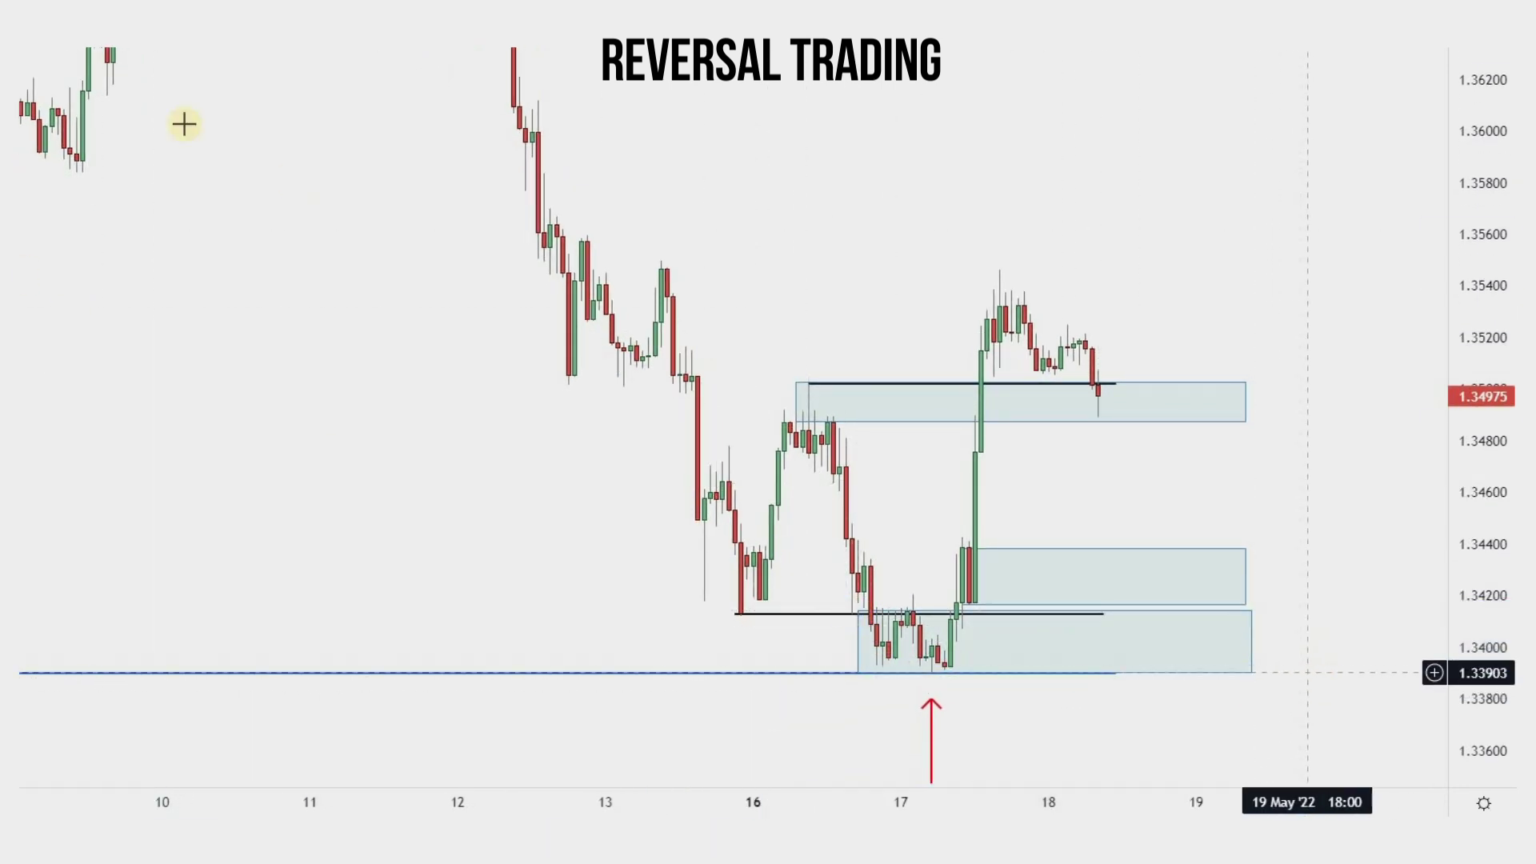
Step: Switch the chart to the 4-hour timeframe and lower the upper edge of the lowest zone to about 1.3409
{"action": "left_click", "coordinate": [180, 47]}
{"action": "left_click", "coordinate": [247, 387]}
{"action": "left_click_drag", "start_coordinate": [807, 610], "coordinate": [809, 626]}
{"action": "scroll", "coordinate": [980, 520], "scroll_direction": "up", "scroll_amount": 6}
{"action": "left_click_drag", "start_coordinate": [982, 521], "coordinate": [1234, 520]}
{"action": "left_click_drag", "start_coordinate": [1083, 650], "coordinate": [1102, 649]}
{"action": "left_click_drag", "start_coordinate": [1236, 494], "coordinate": [1346, 502]}
{"action": "scroll", "coordinate": [1208, 487], "scroll_direction": "up", "scroll_amount": 3}
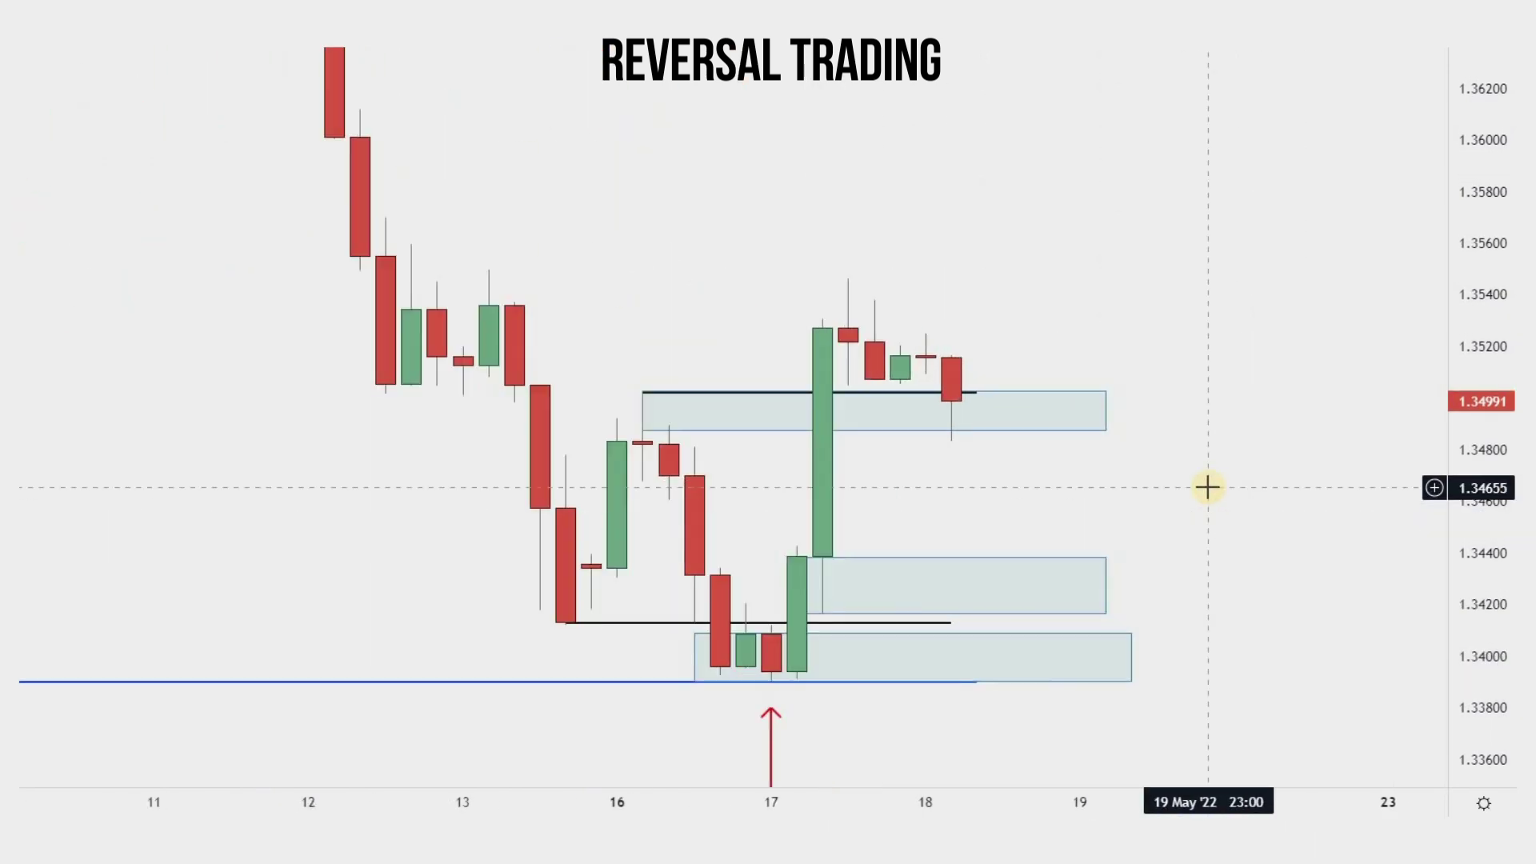
Step: Add the text label "hidden demand" and place it inside the middle zone
{"action": "scroll", "coordinate": [1063, 730], "scroll_direction": "down", "scroll_amount": 4}
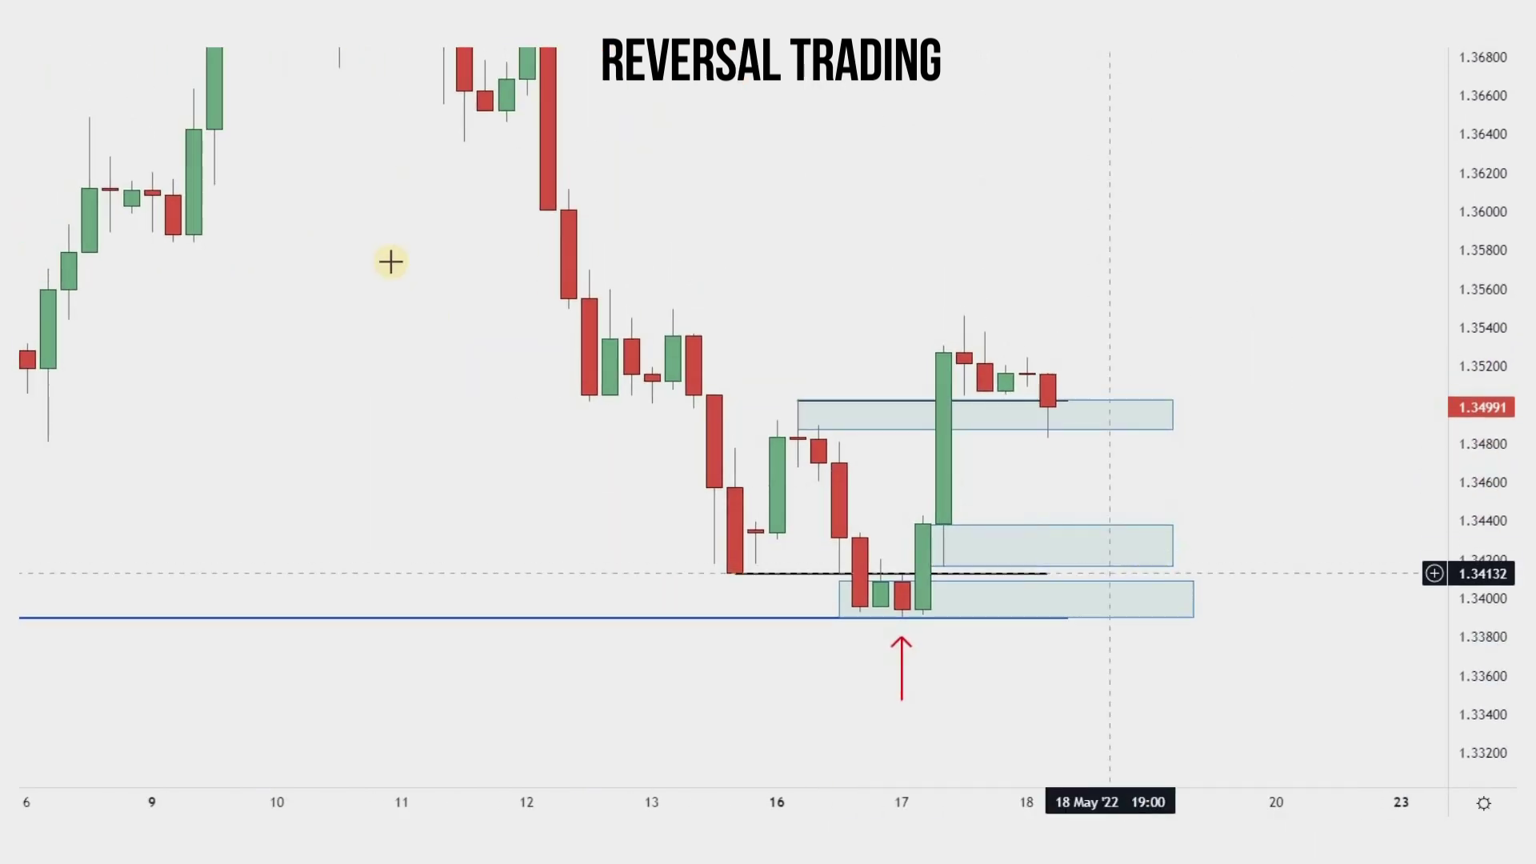
{"action": "left_click", "coordinate": [1195, 328]}
{"action": "type", "text": "hidden dema"}
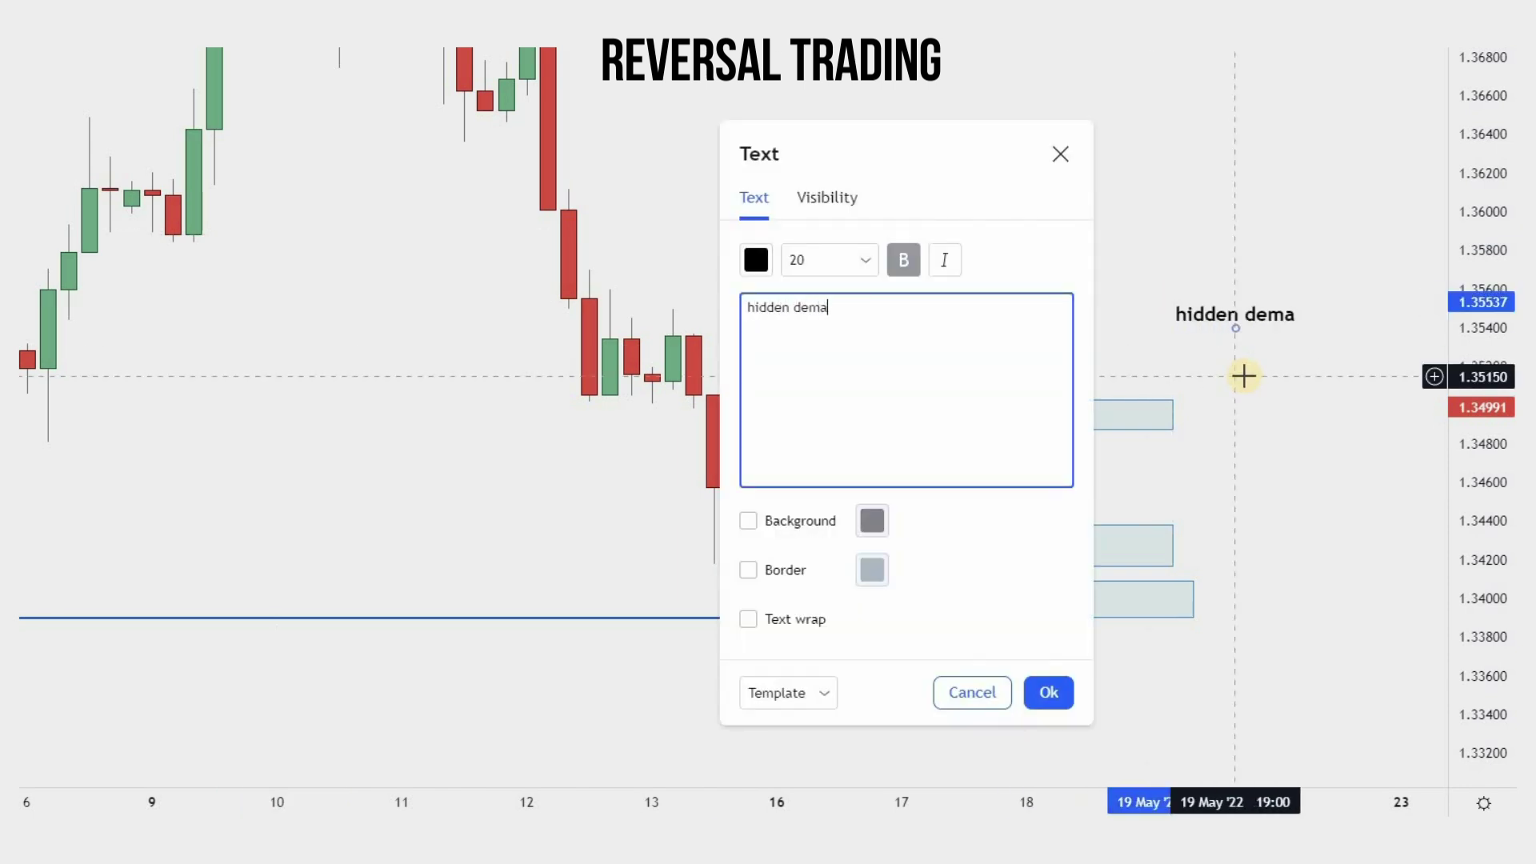
{"action": "type", "text": "nd"}
{"action": "left_click", "coordinate": [1047, 687]}
{"action": "left_click_drag", "start_coordinate": [1234, 316], "coordinate": [1109, 545]}
Step: Copy the label into the lowest zone, reword it to "demand", and extend the middle zone to end level with the lowest one
{"action": "left_click_drag", "start_coordinate": [1109, 546], "coordinate": [1110, 602], "text": "ctrl"}
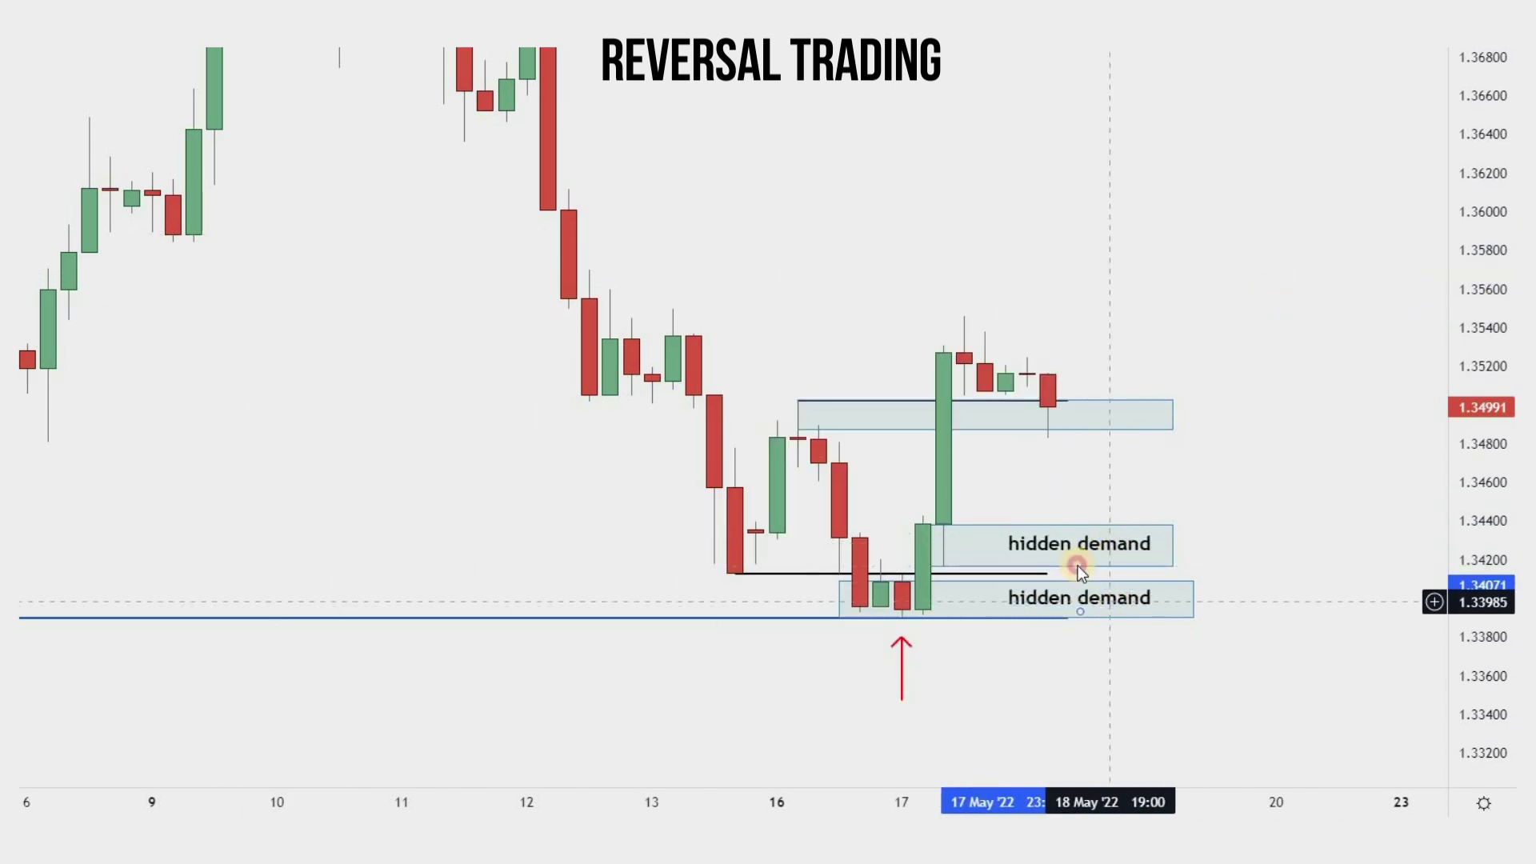
{"action": "double_click", "coordinate": [1077, 570]}
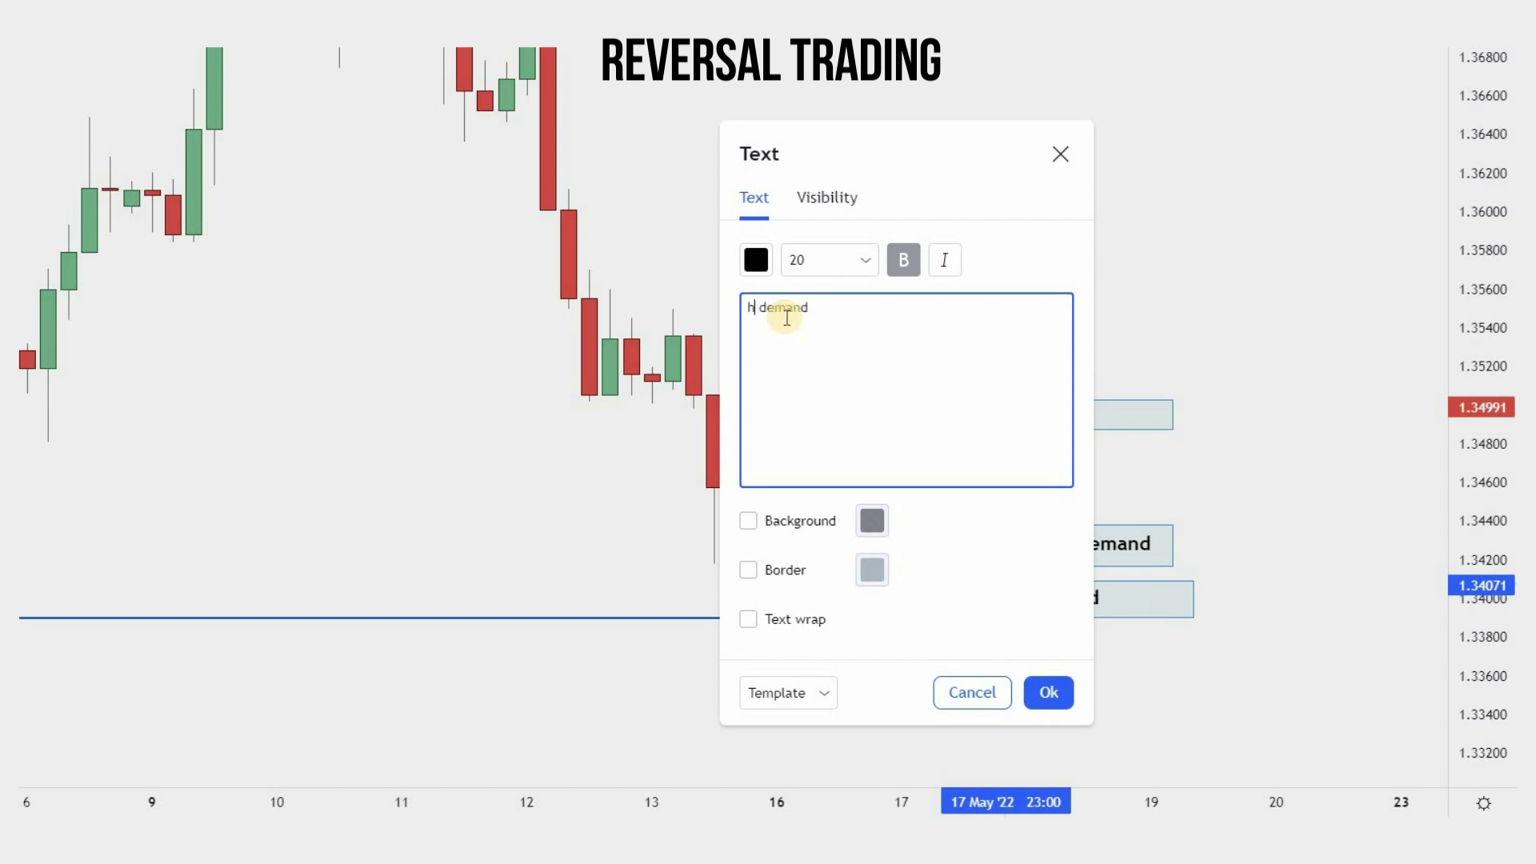
{"action": "left_click", "coordinate": [1248, 428]}
{"action": "left_click_drag", "start_coordinate": [1077, 600], "coordinate": [1149, 600]}
{"action": "left_click_drag", "start_coordinate": [1172, 545], "coordinate": [1193, 531]}
{"action": "left_click", "coordinate": [1256, 489]}
Step: Switch to the 1-hour timeframe and mark the rally gap above the hidden demand zone with dashed lines labelled "imbalance"
{"action": "left_click", "coordinate": [180, 32]}
{"action": "left_click", "coordinate": [213, 293]}
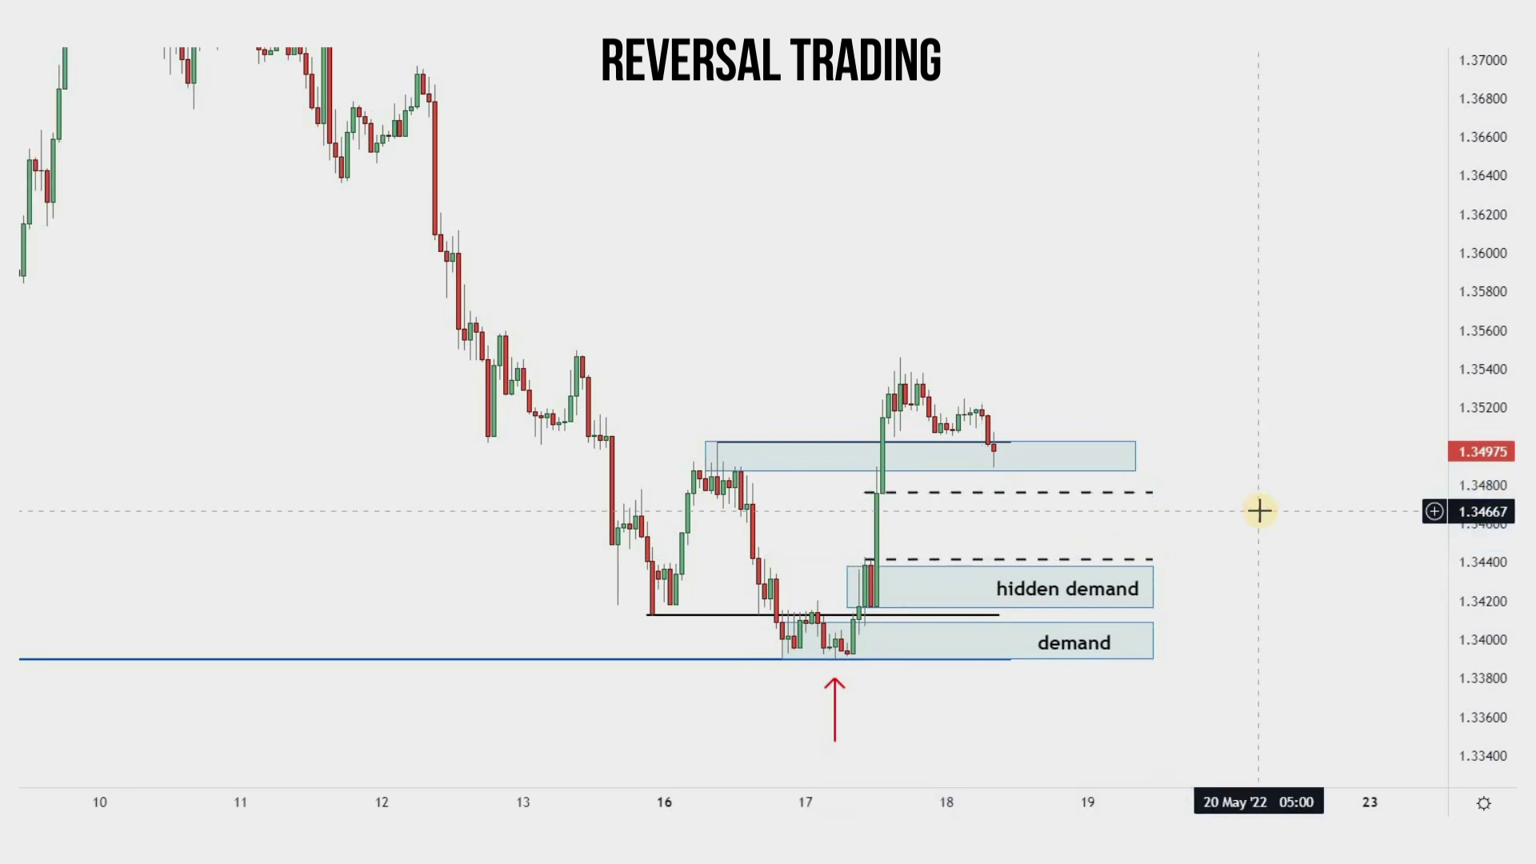
{"action": "left_click", "coordinate": [958, 534]}
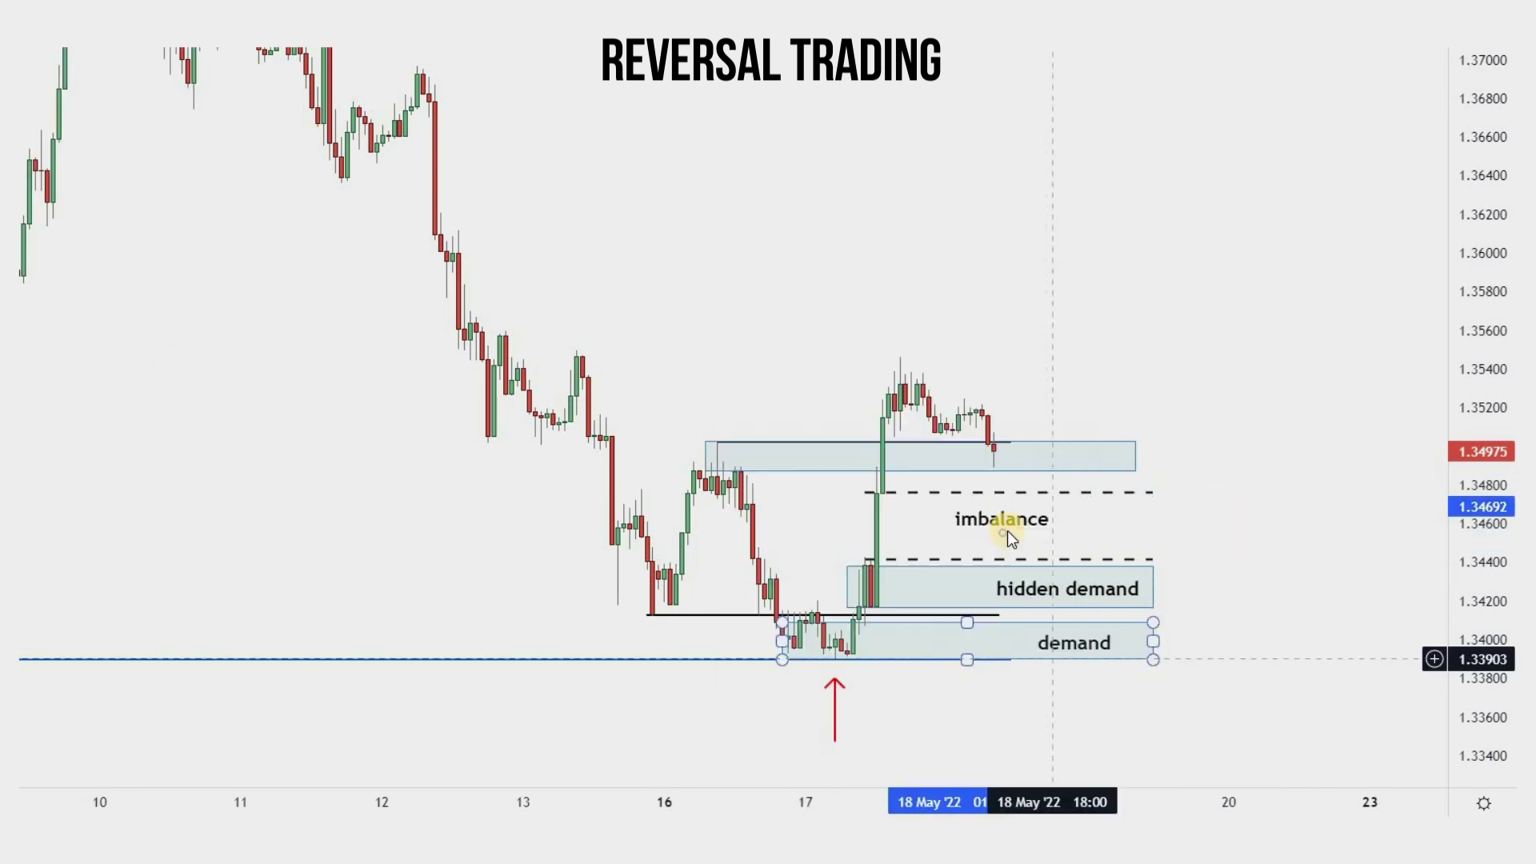
{"action": "left_click_drag", "start_coordinate": [1009, 535], "coordinate": [1086, 538]}
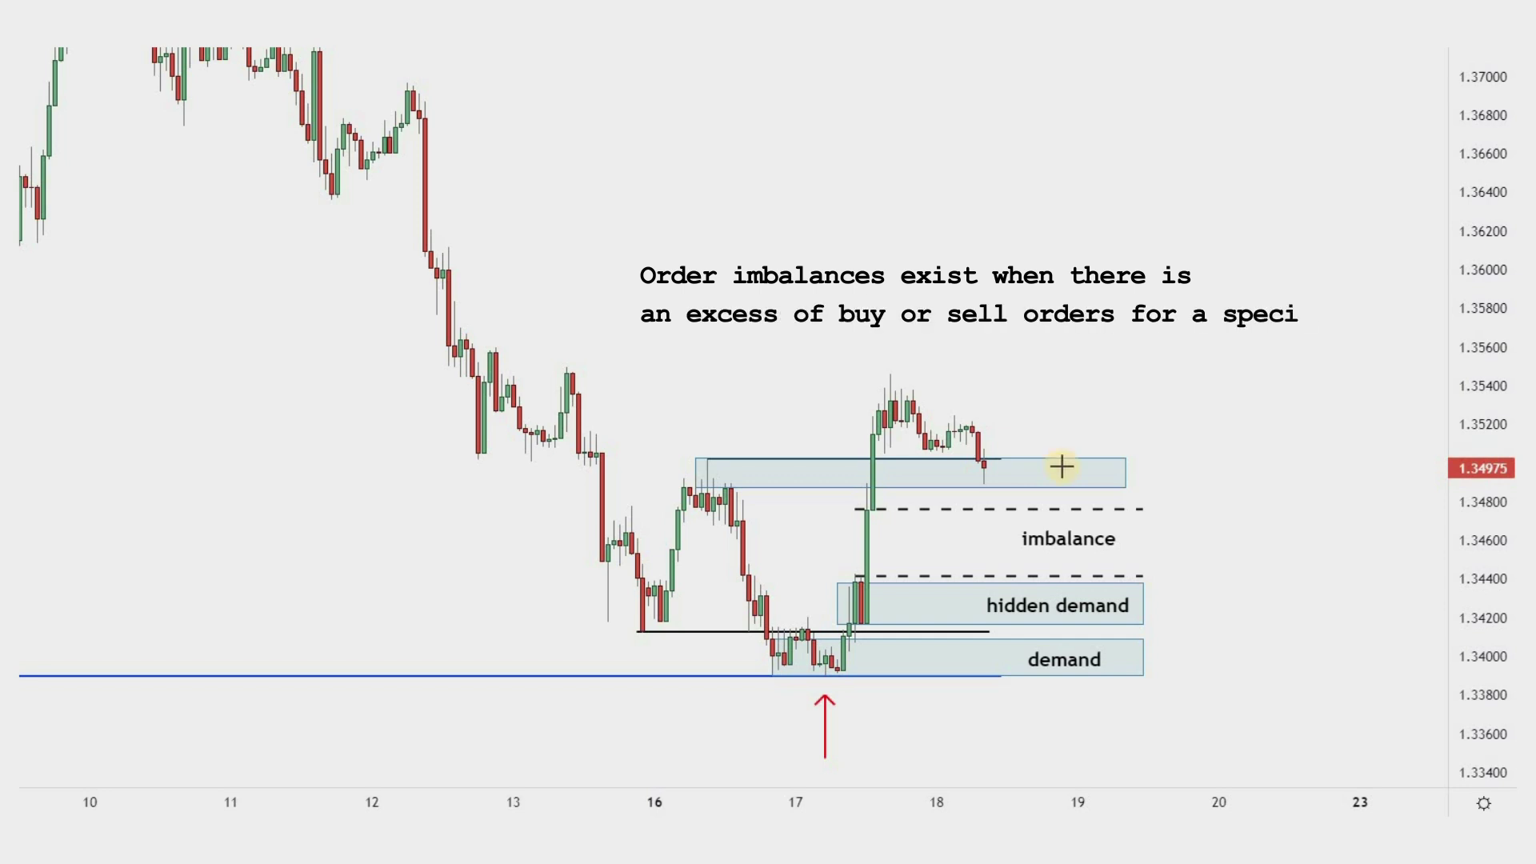
Step: Draw a projected zigzag arrow path from the latest candle into the hidden demand zone and up to about 1.365, and delete it
{"action": "left_click", "coordinate": [996, 465]}
{"action": "left_click", "coordinate": [1031, 588]}
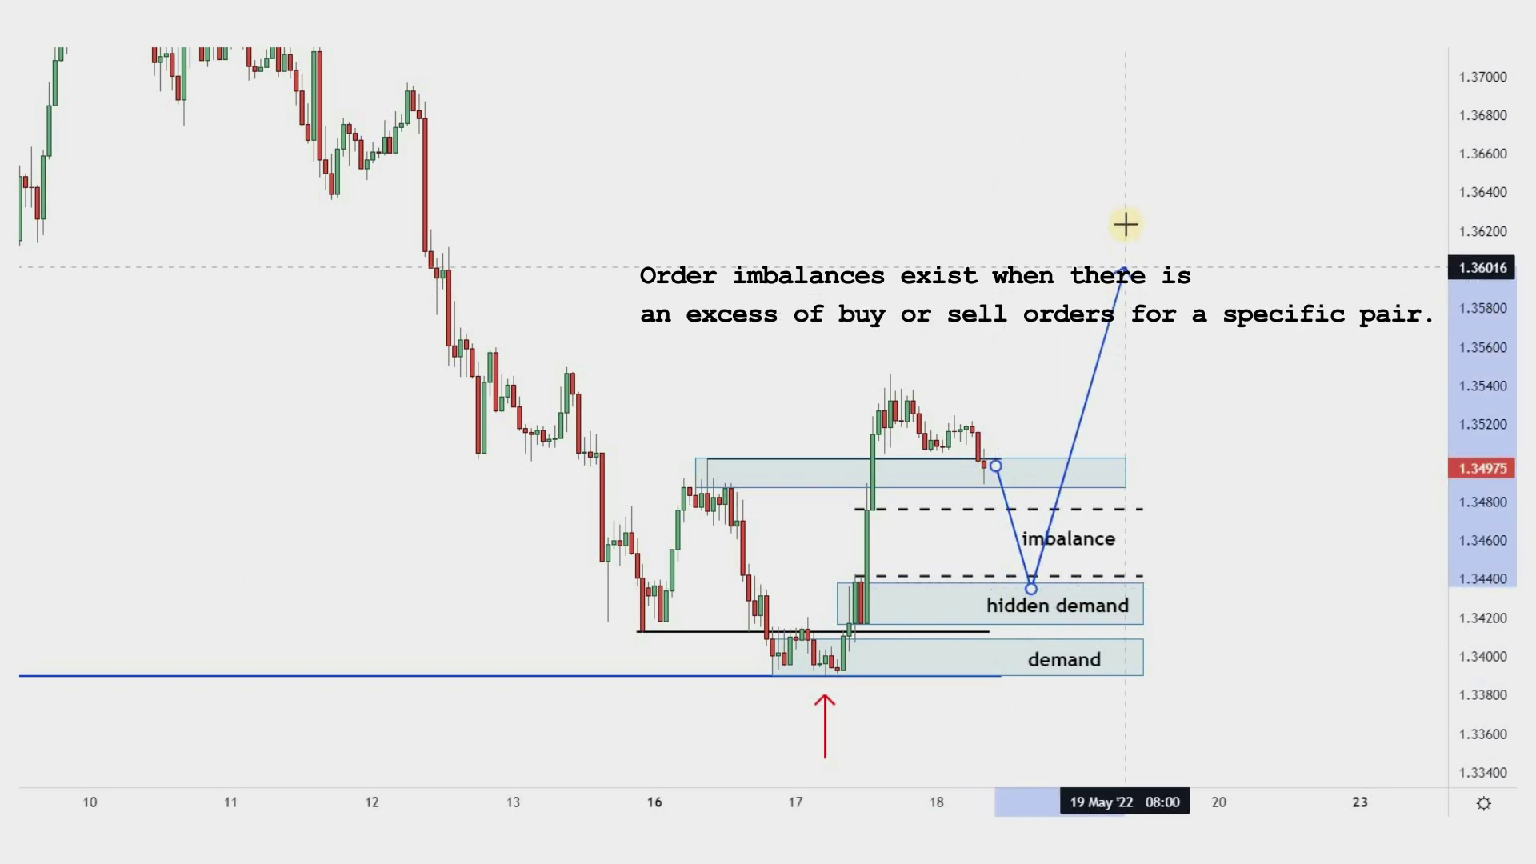
{"action": "left_click", "coordinate": [1101, 288]}
{"action": "left_click", "coordinate": [1149, 394]}
{"action": "double_click", "coordinate": [1218, 172]}
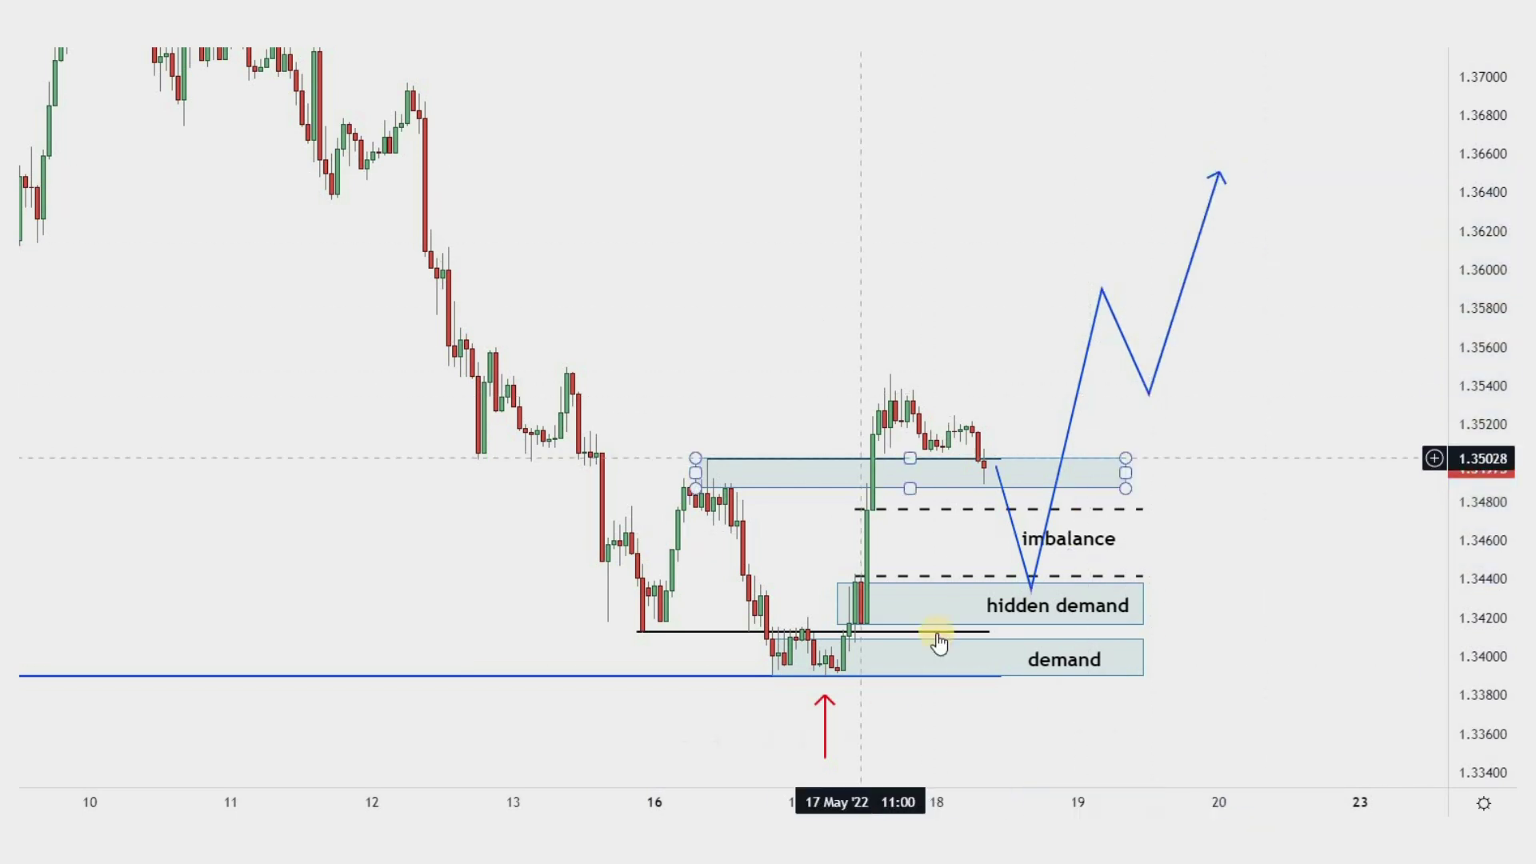
{"action": "left_click", "coordinate": [1069, 405]}
{"action": "key", "text": "Delete"}
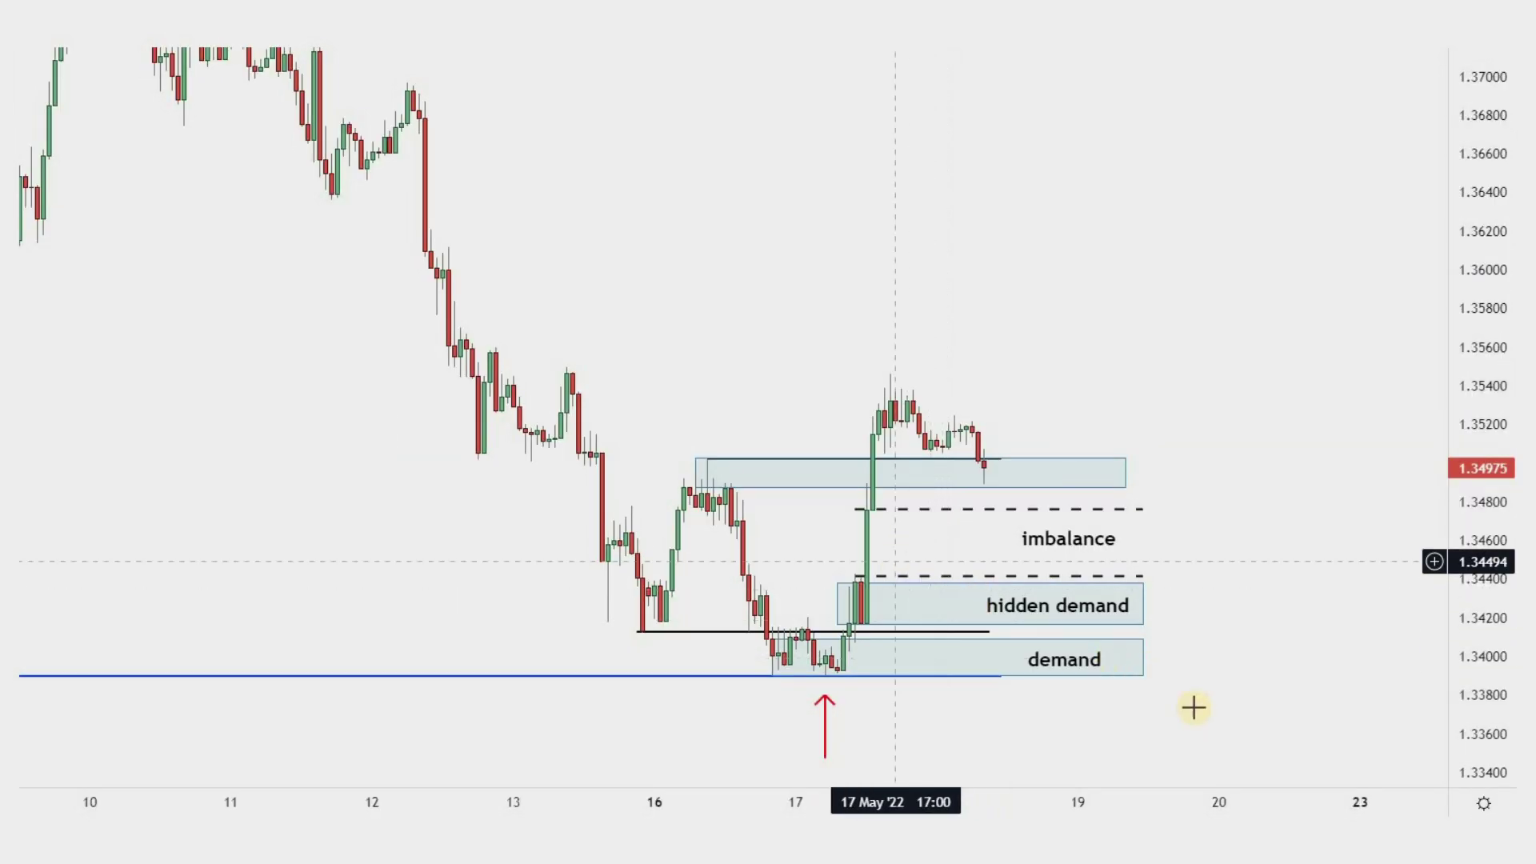
Step: Place a long position at the top of the hidden demand zone at 1.34382, with stop 1.33756 and target 1.35914
{"action": "left_click", "coordinate": [1025, 582]}
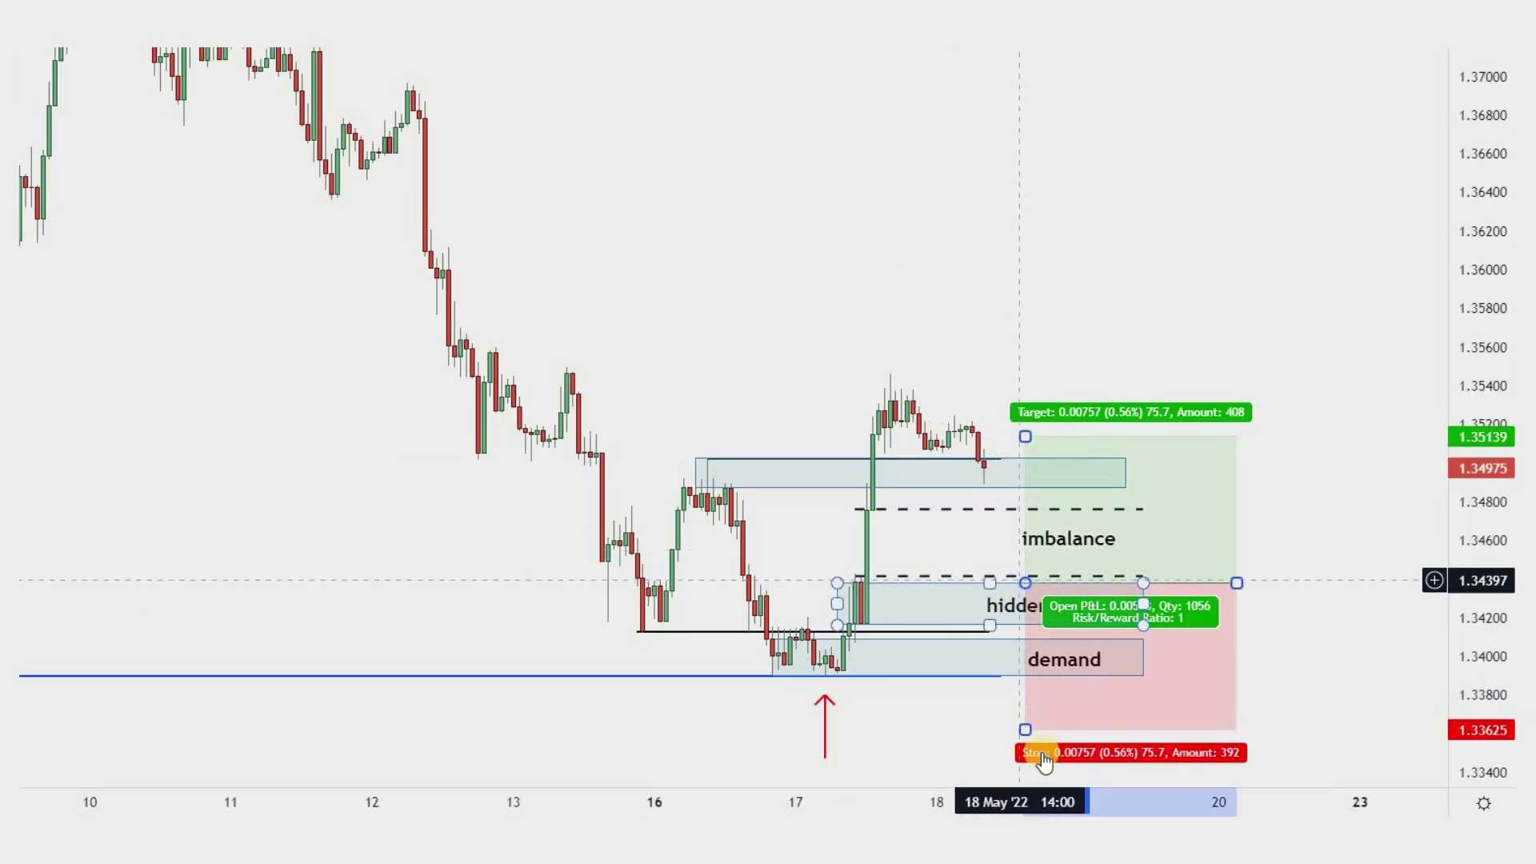
{"action": "left_click_drag", "start_coordinate": [1014, 698], "coordinate": [1025, 703]}
{"action": "left_click_drag", "start_coordinate": [1024, 296], "coordinate": [1024, 286]}
{"action": "left_click", "coordinate": [878, 312]}
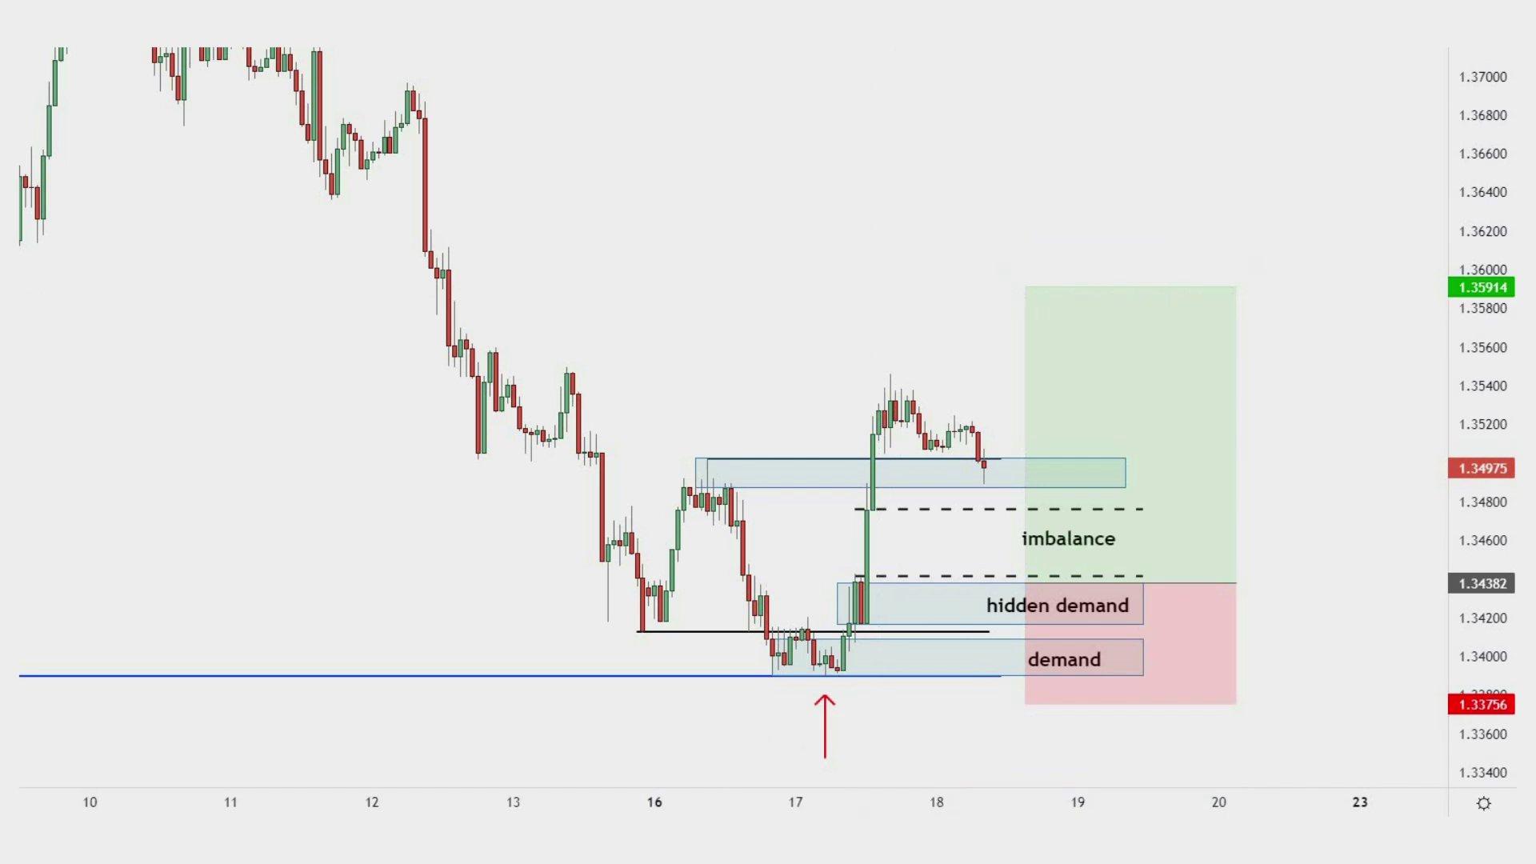
Step: Draw a long zone rectangle from 12 May 10:00 between 1.35899 and about 1.361, and move the "imbalance" label clear of the long position
{"action": "left_click", "coordinate": [430, 290]}
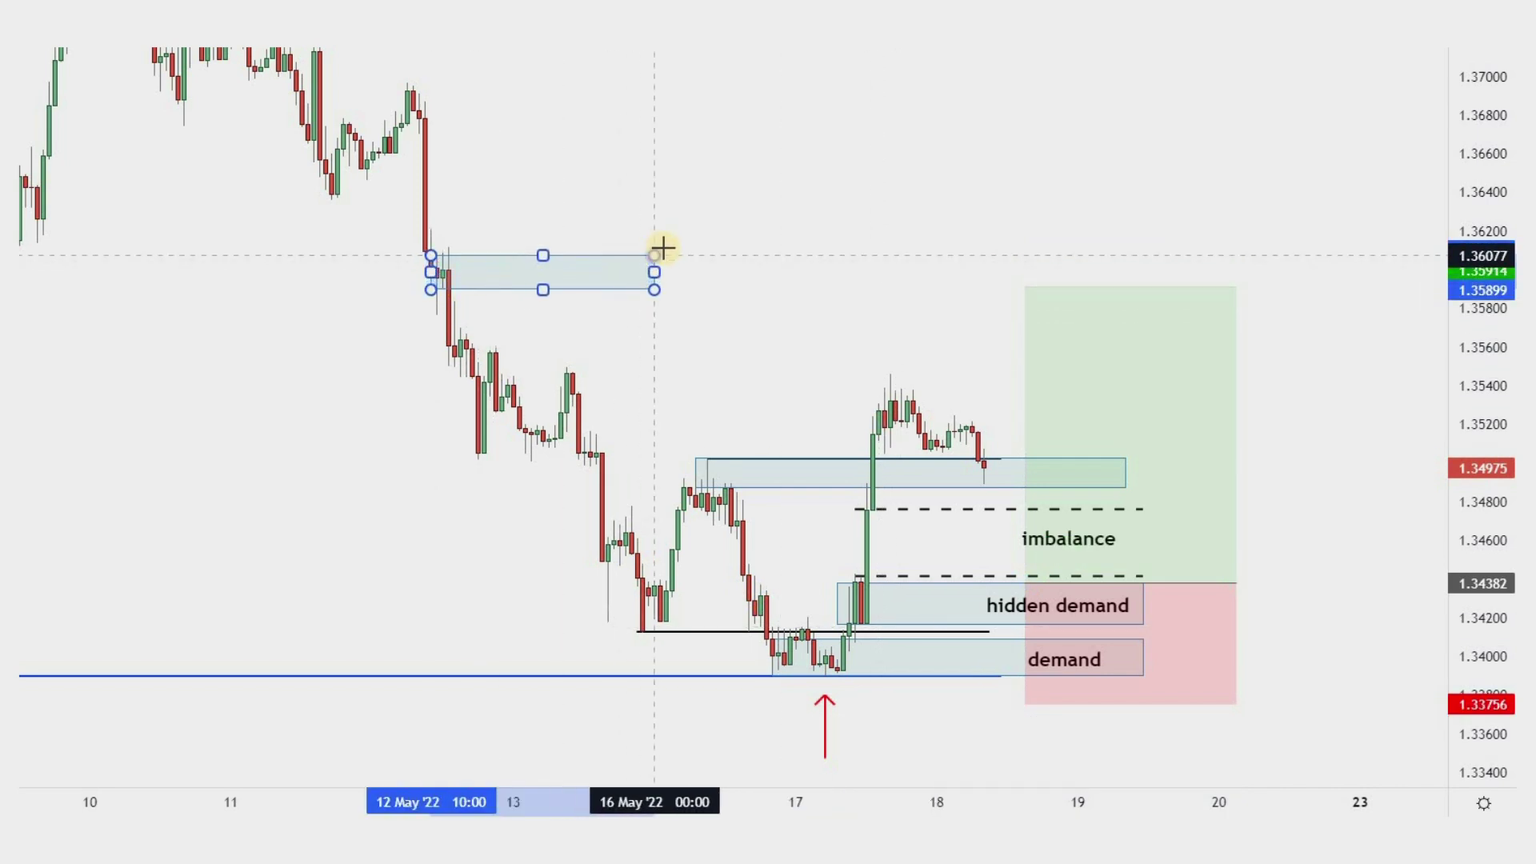
{"action": "left_click_drag", "start_coordinate": [1038, 285], "coordinate": [1312, 269]}
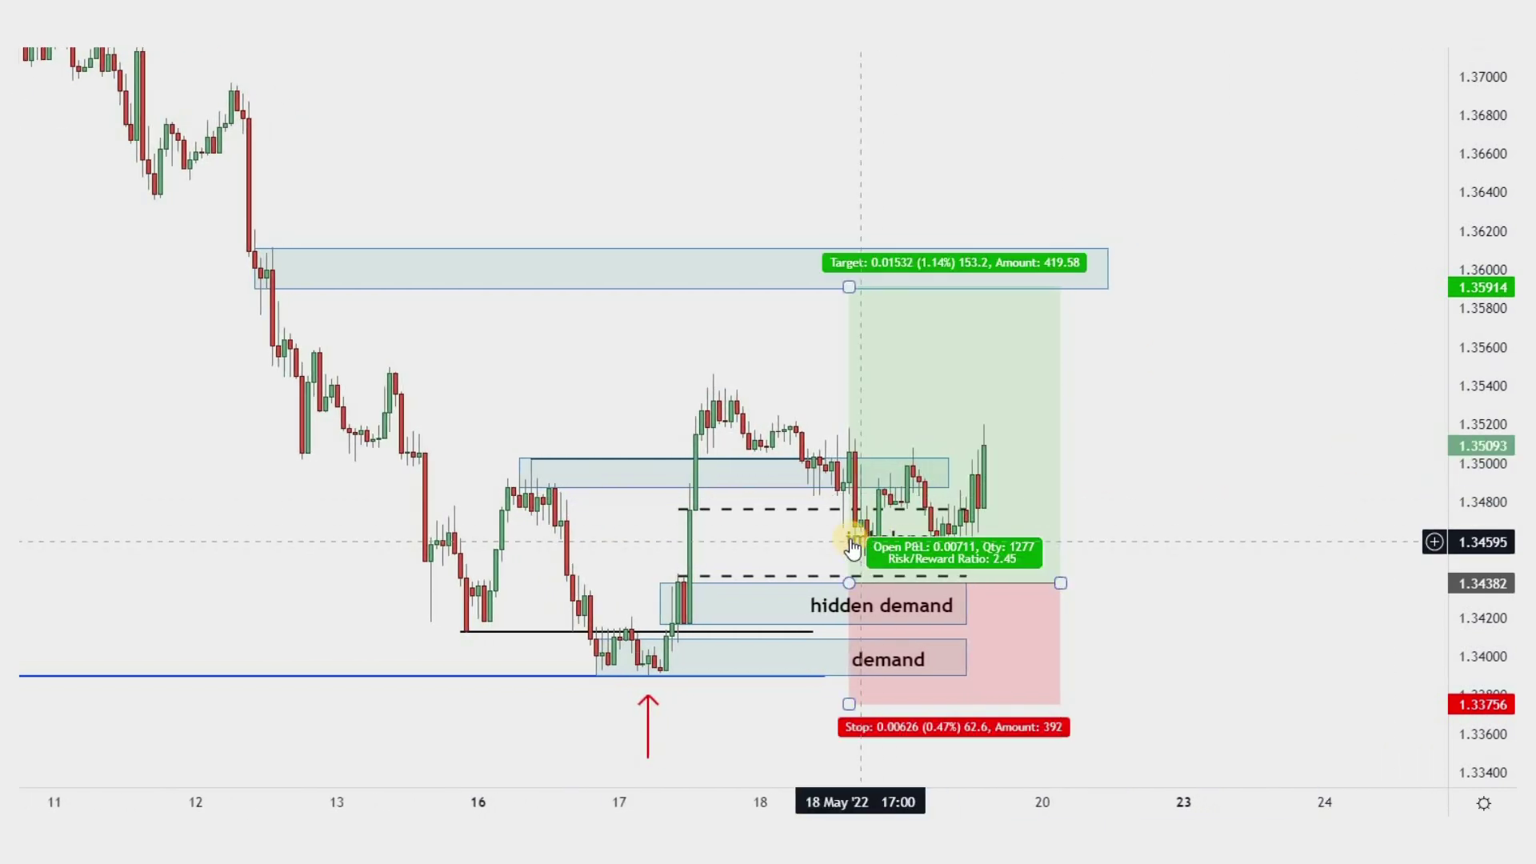
{"action": "left_click_drag", "start_coordinate": [887, 551], "coordinate": [731, 547]}
{"action": "left_click", "coordinate": [1283, 551]}
{"action": "scroll", "coordinate": [1278, 501], "scroll_direction": "up", "scroll_amount": 1}
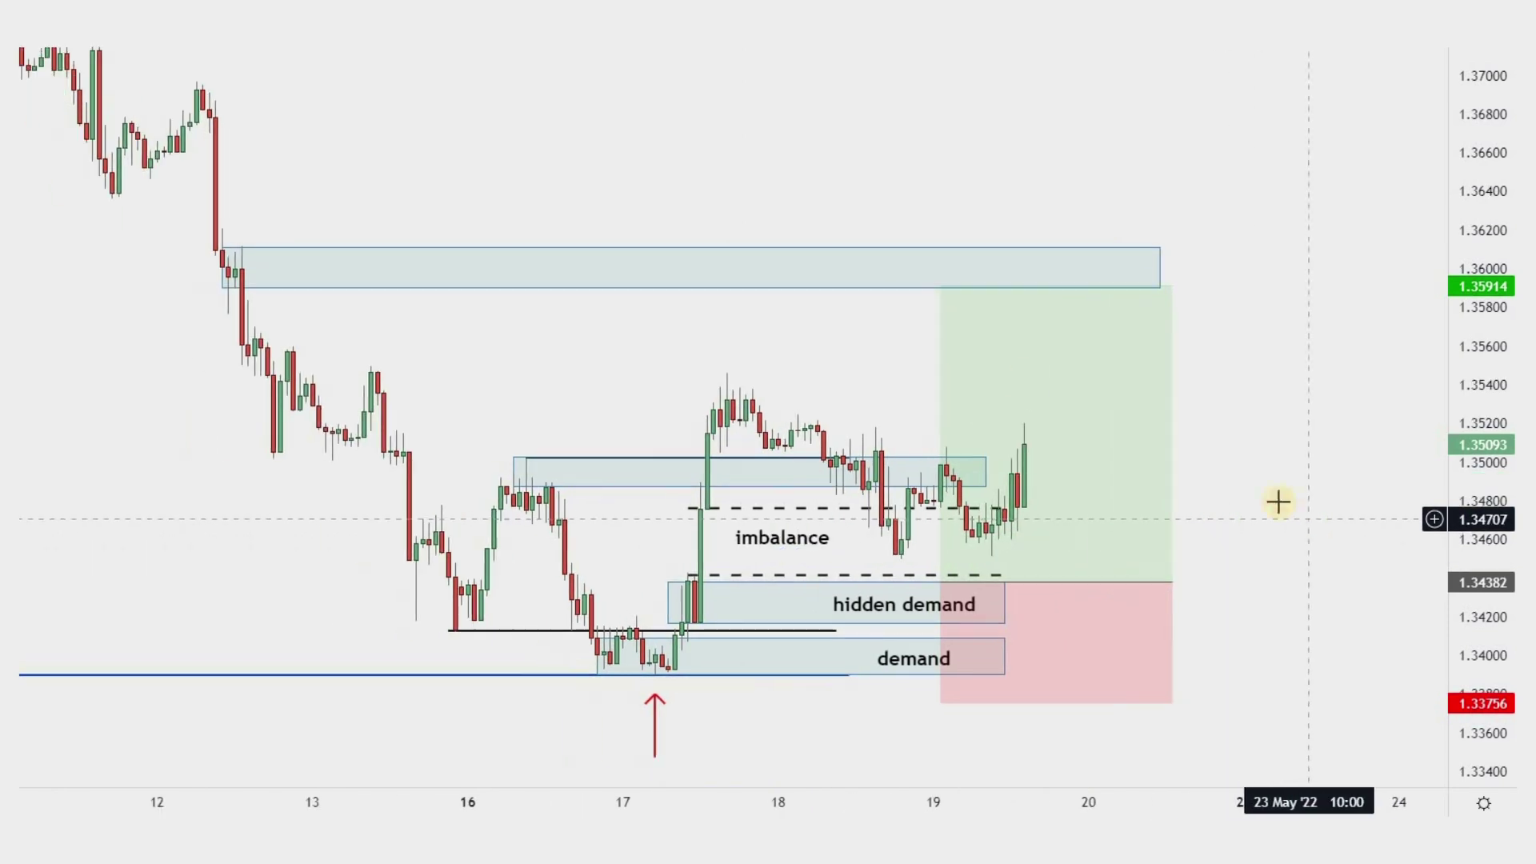
Step: Draw a descending trend line from the 17 May high along the lower highs to about 1.3488 on 19 May
{"action": "key", "text": "alt+t"}
{"action": "left_click", "coordinate": [707, 375]}
{"action": "left_click", "coordinate": [1037, 486]}
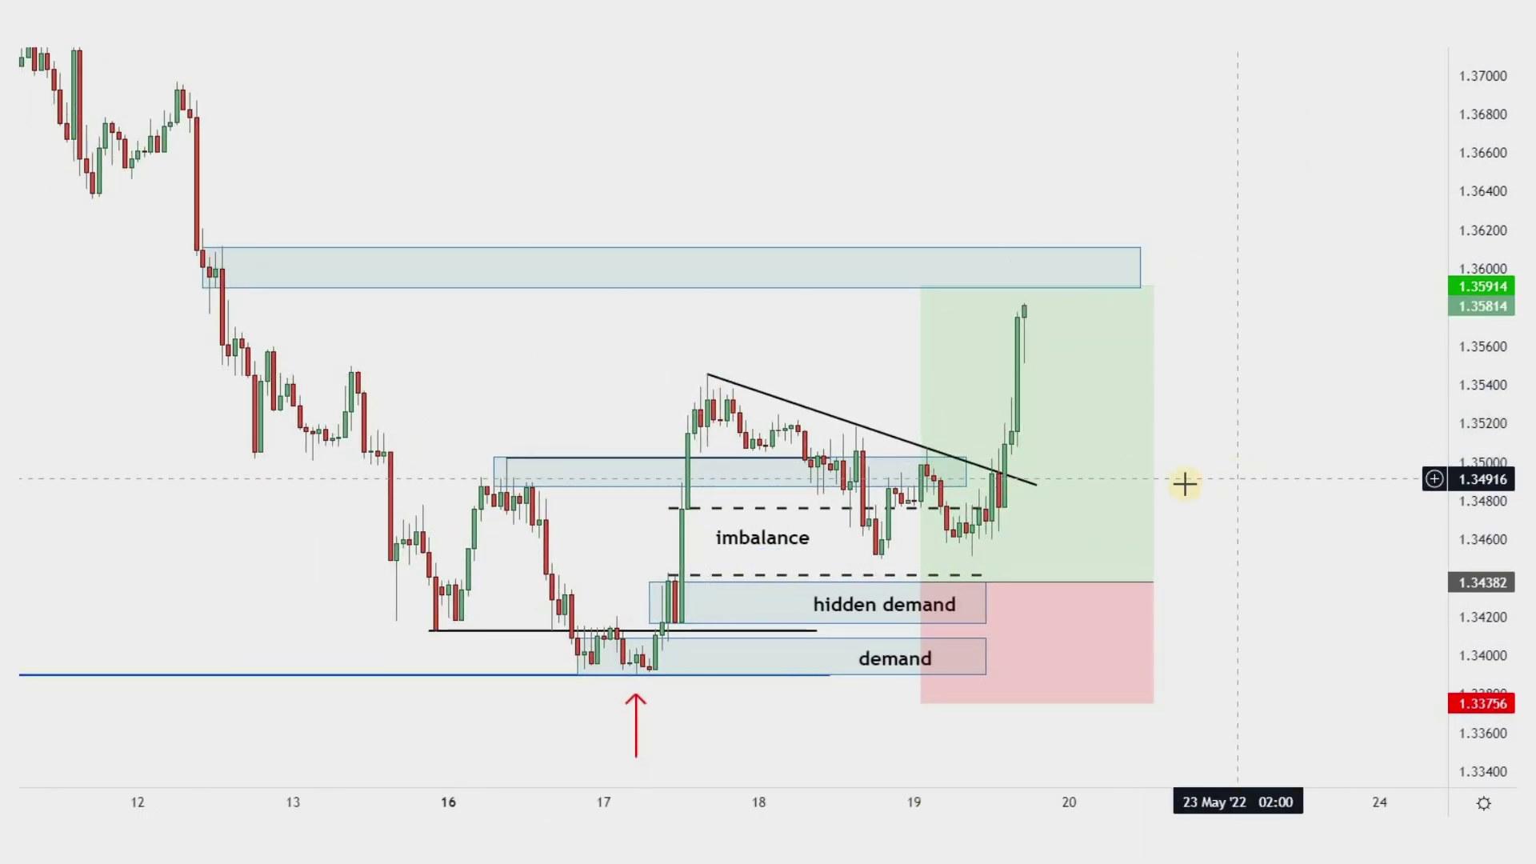
Step: Replace the long position with a short position at the upper zone's lower edge, entry 1.35899, stop 1.36234 and target 1.35084
{"action": "mouse_move", "coordinate": [1096, 492]}
{"action": "key", "text": "Delete"}
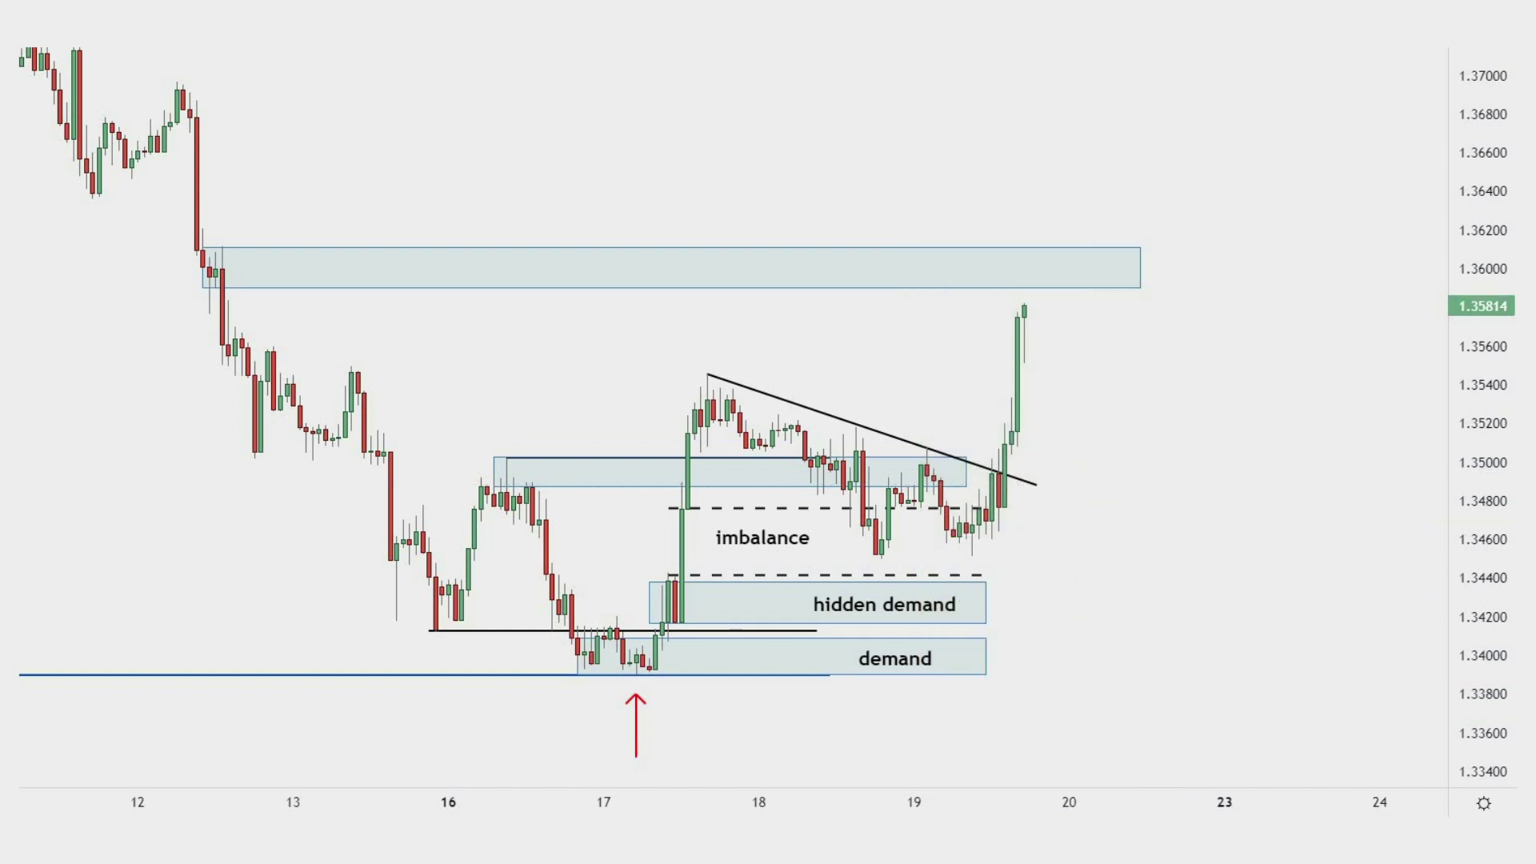
{"action": "left_click", "coordinate": [1024, 288]}
{"action": "left_click_drag", "start_coordinate": [1024, 154], "coordinate": [945, 223]}
{"action": "left_click_drag", "start_coordinate": [1024, 420], "coordinate": [1024, 446]}
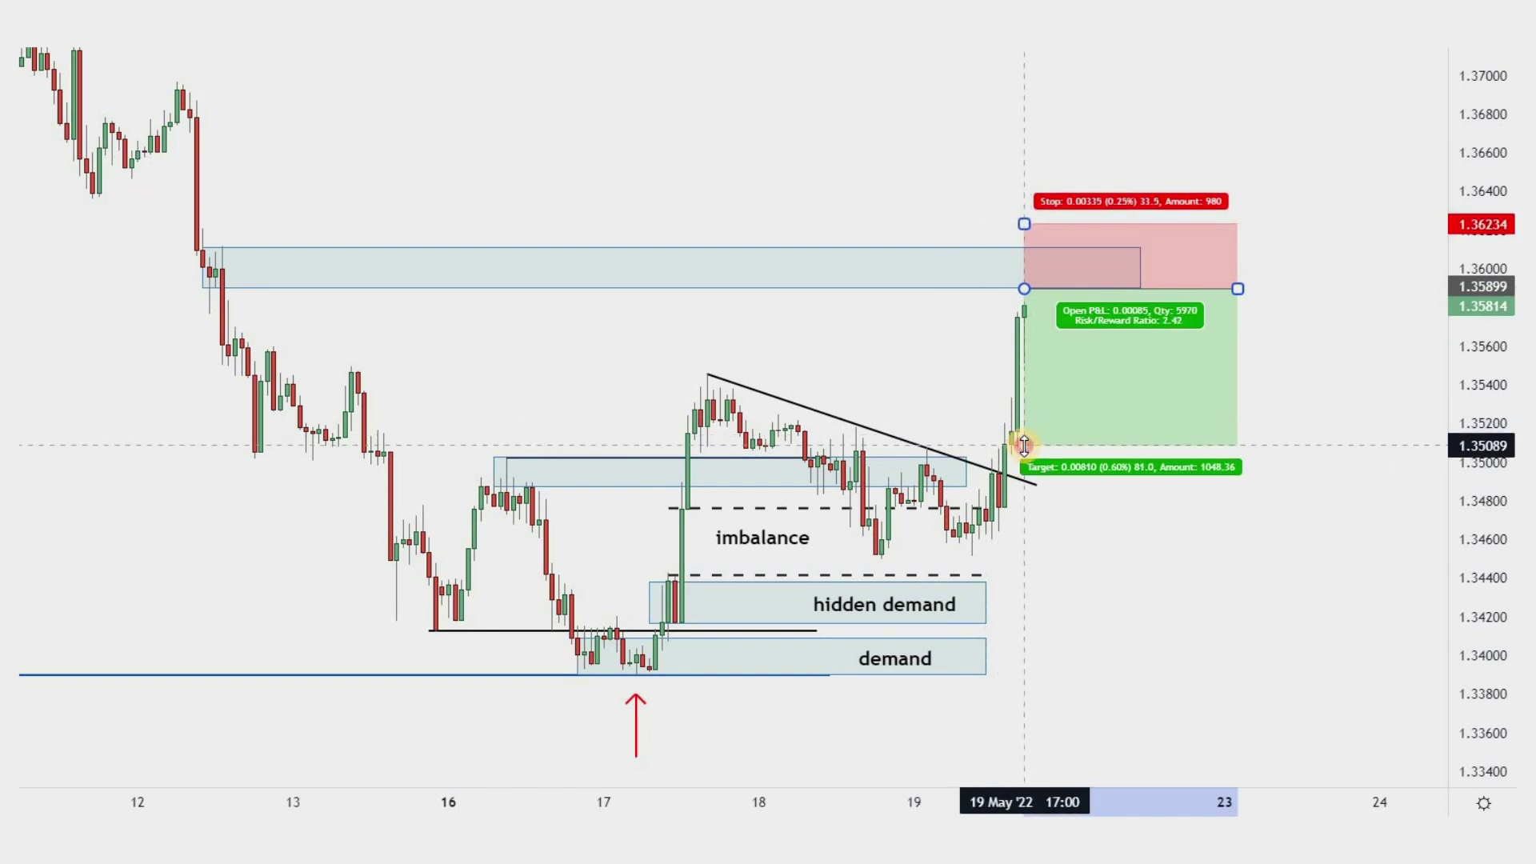
{"action": "left_click", "coordinate": [1274, 480]}
{"action": "scroll", "coordinate": [1282, 371], "scroll_direction": "up", "scroll_amount": 2}
{"action": "scroll", "coordinate": [1252, 388], "scroll_direction": "down", "scroll_amount": 2}
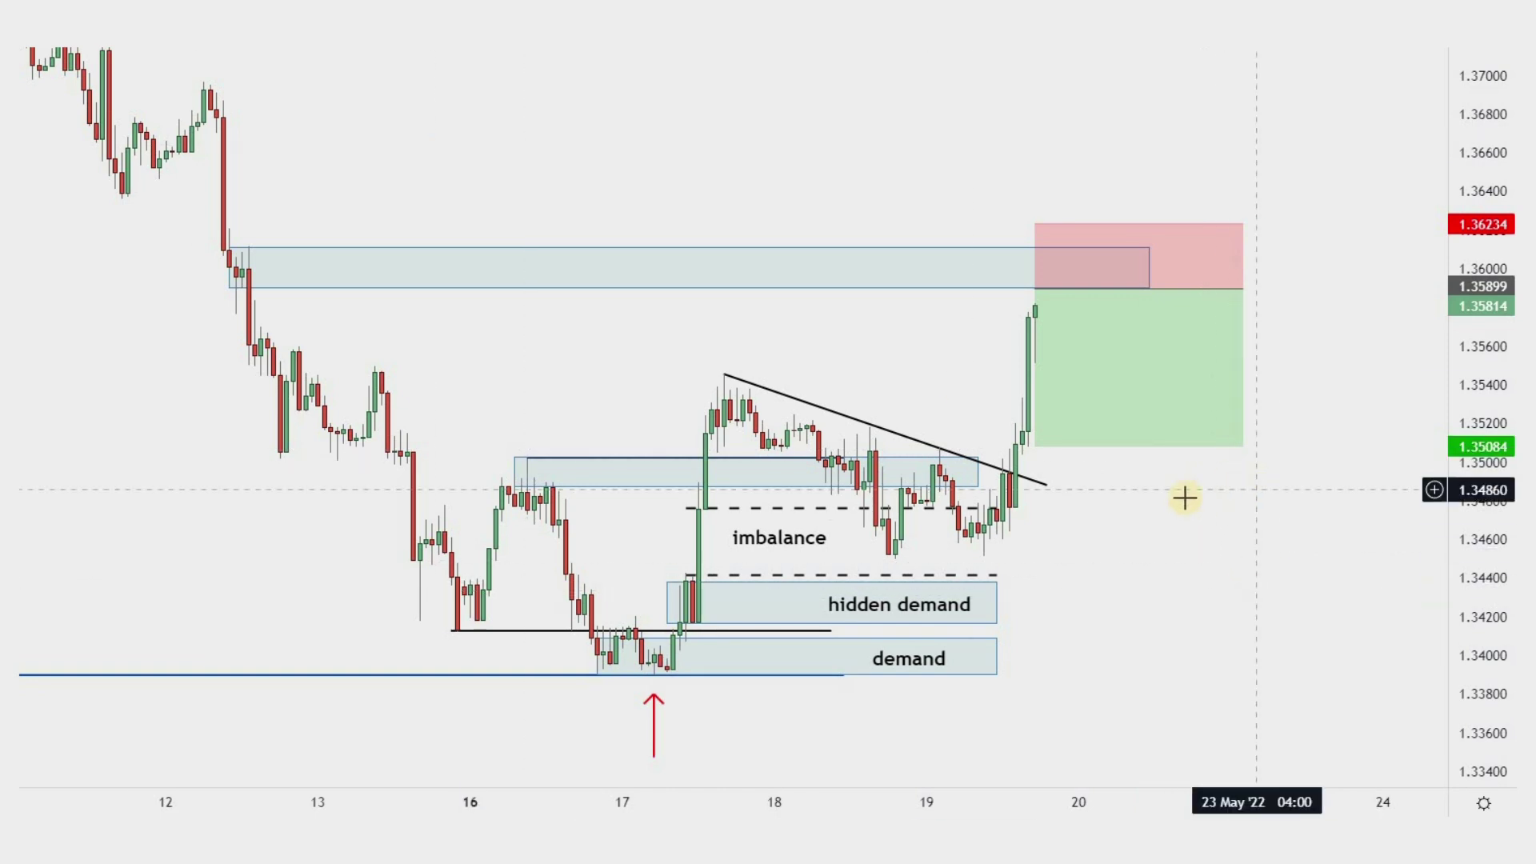
Step: Draw a narrow zone rectangle from 19 May 16:00 between about 1.3516 and 1.35079 and label it "hidden demand"
{"action": "scroll", "coordinate": [1184, 497], "scroll_direction": "up", "scroll_amount": 5}
{"action": "left_click", "coordinate": [830, 473]}
{"action": "left_click", "coordinate": [1300, 502]}
{"action": "left_click_drag", "start_coordinate": [830, 488], "coordinate": [823, 491]}
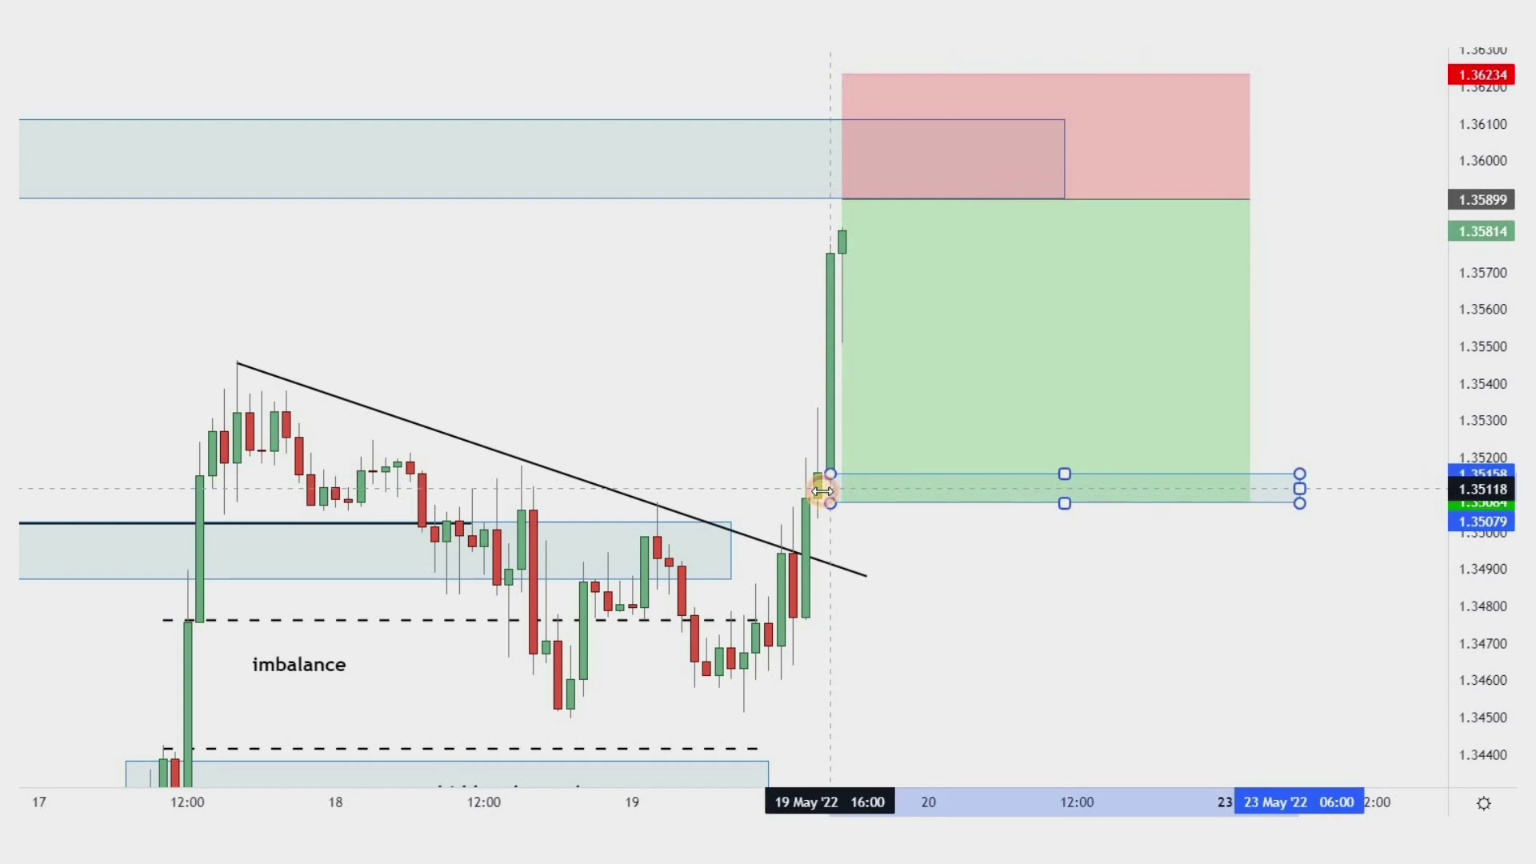
{"action": "scroll", "coordinate": [987, 453], "scroll_direction": "down", "scroll_amount": 2}
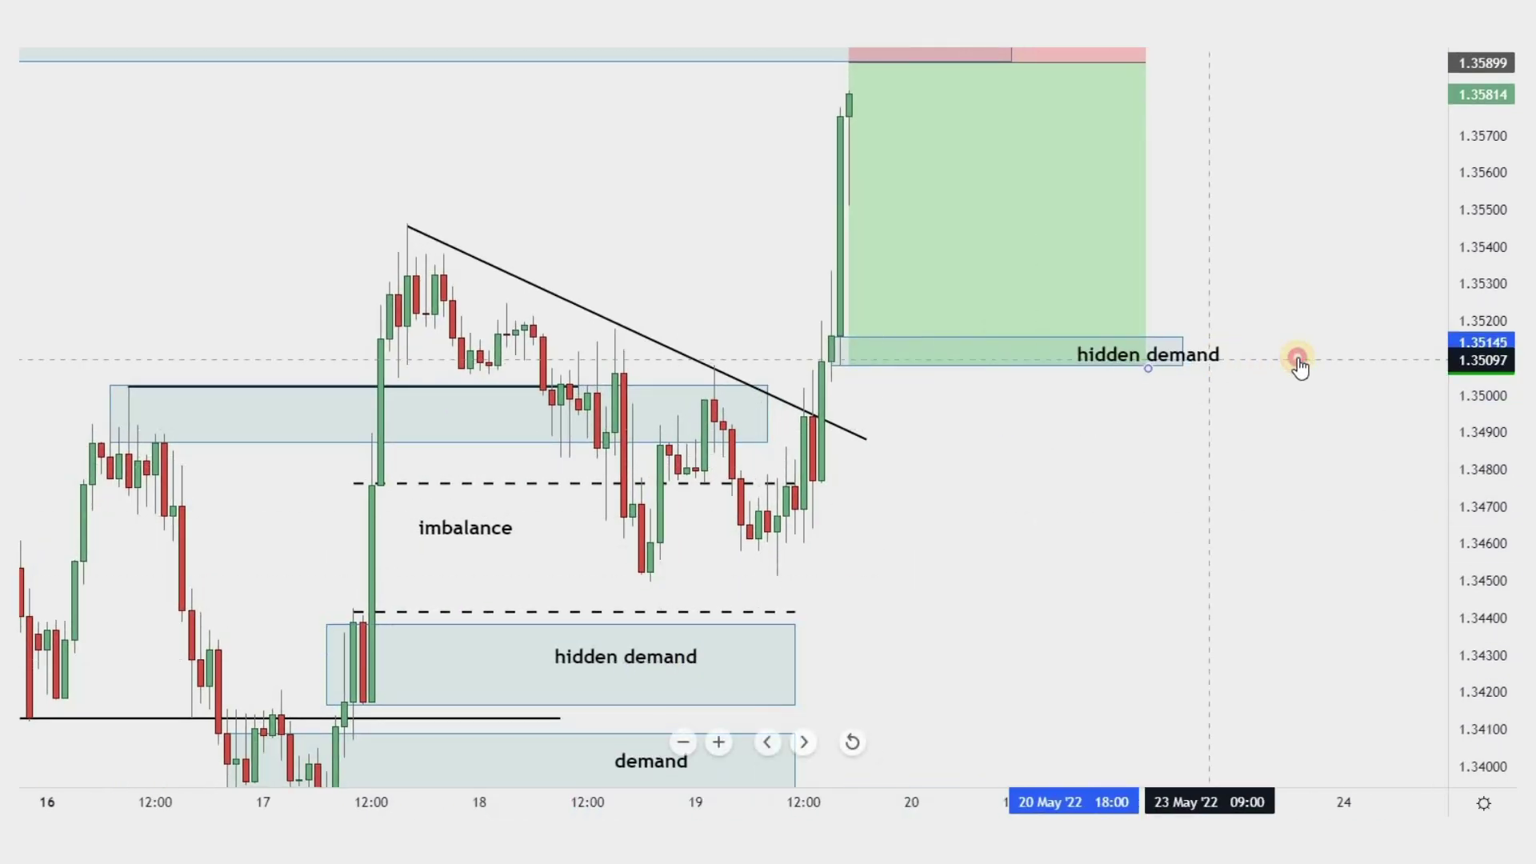
{"action": "left_click_drag", "start_coordinate": [1208, 359], "coordinate": [1300, 357]}
{"action": "left_click_drag", "start_coordinate": [1183, 352], "coordinate": [1344, 351]}
{"action": "left_click", "coordinate": [1309, 453]}
Step: Draw a zone rectangle from 19 May 12:00 between 1.34951 and 1.34649, below the new hidden demand zone, and label it "demand"
{"action": "left_click_drag", "start_coordinate": [1174, 515], "coordinate": [1202, 485]}
{"action": "left_click_drag", "start_coordinate": [1039, 494], "coordinate": [1038, 526]}
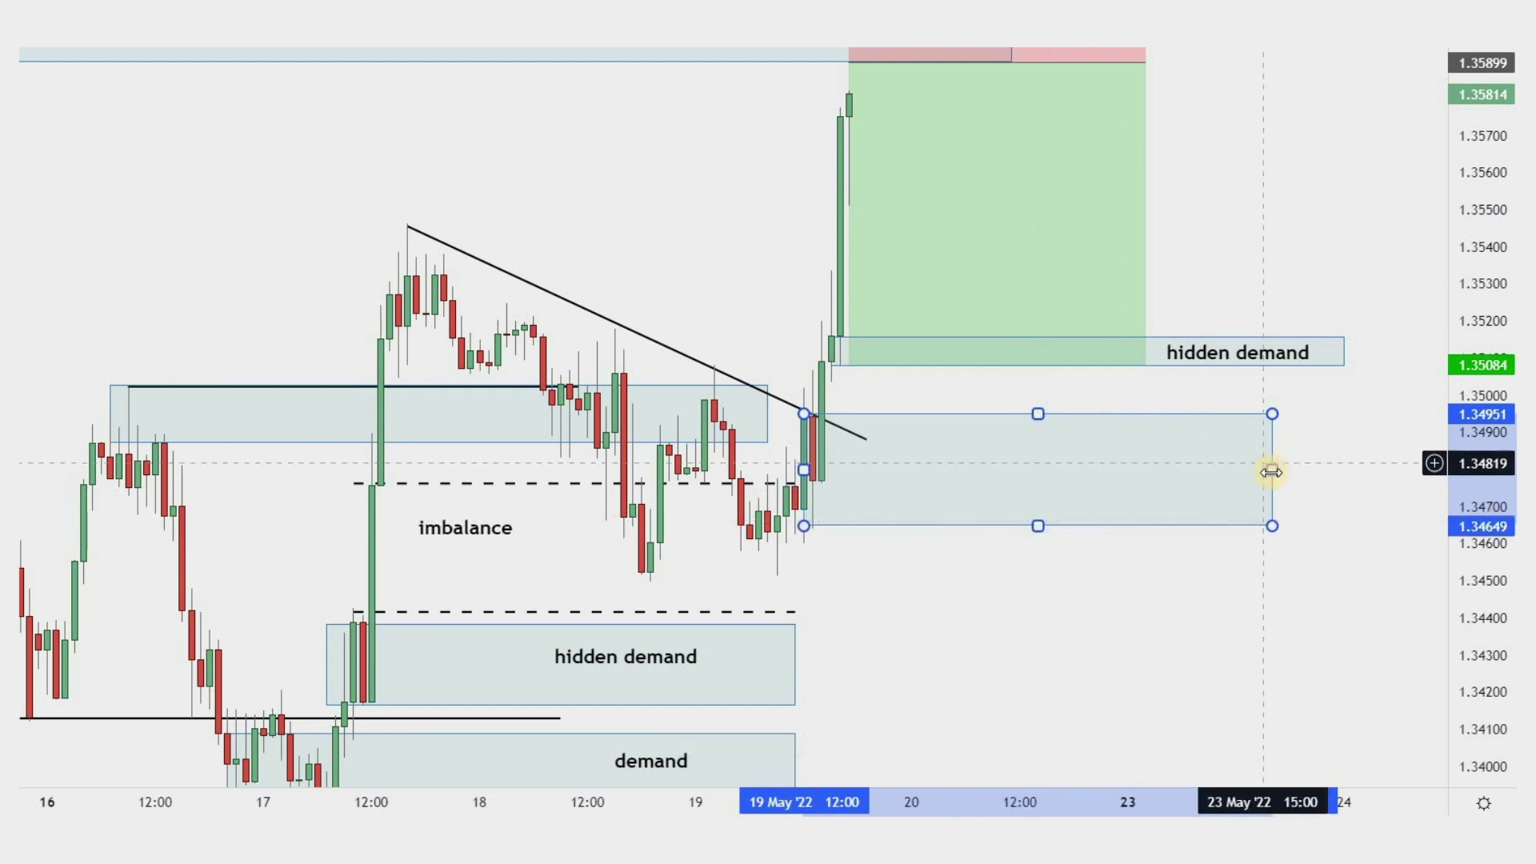
{"action": "left_click_drag", "start_coordinate": [1271, 472], "coordinate": [1344, 472]}
{"action": "left_click", "coordinate": [1186, 631]}
{"action": "left_click_drag", "start_coordinate": [669, 766], "coordinate": [1225, 471]}
Step: Mark the 20 May low at the hidden demand zone and the 19 May high at the supply zone with red circles
{"action": "scroll", "coordinate": [1243, 668], "scroll_direction": "down", "scroll_amount": 2}
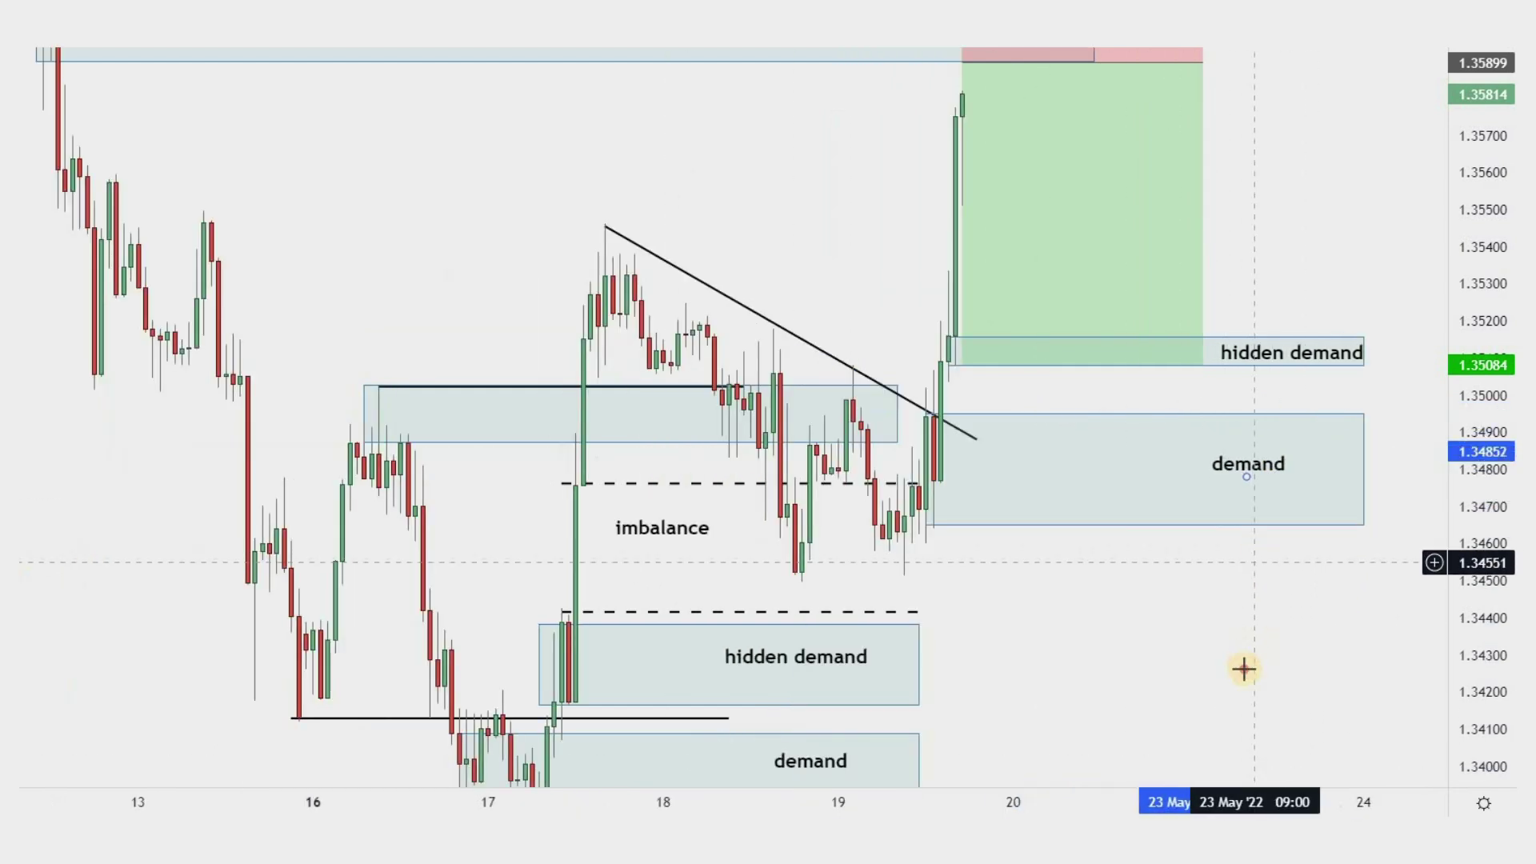
{"action": "left_click_drag", "start_coordinate": [1254, 562], "coordinate": [1244, 662]}
{"action": "left_click_drag", "start_coordinate": [1461, 507], "coordinate": [1460, 679]}
{"action": "scroll", "coordinate": [1378, 210], "scroll_direction": "down", "scroll_amount": 2}
{"action": "left_click_drag", "start_coordinate": [1376, 207], "coordinate": [1258, 249]}
{"action": "scroll", "coordinate": [1258, 253], "scroll_direction": "down", "scroll_amount": 1}
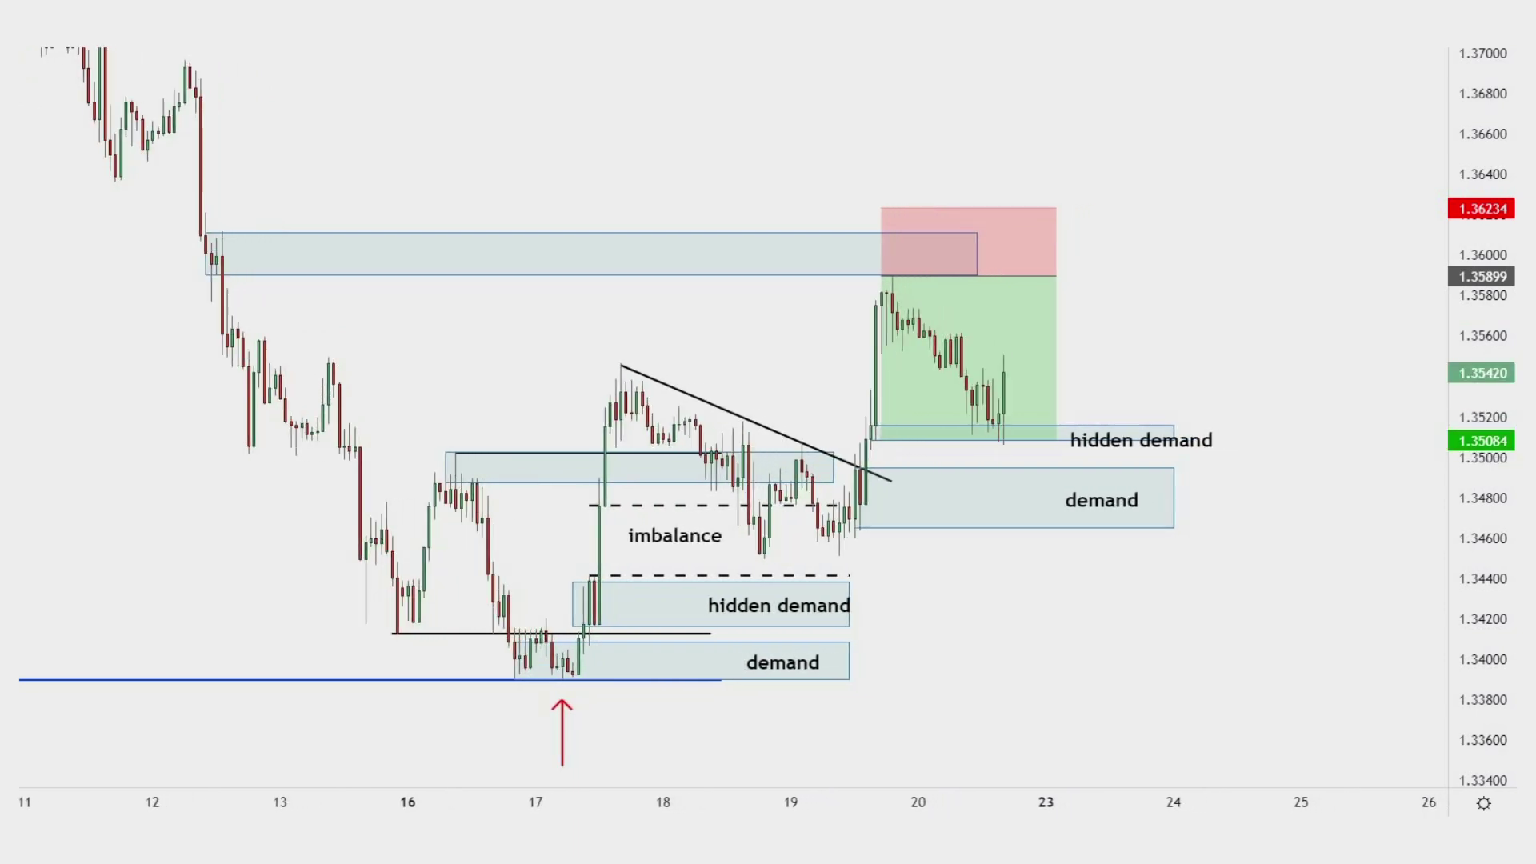
{"action": "left_click_drag", "start_coordinate": [1272, 295], "coordinate": [1381, 295]}
{"action": "left_click", "coordinate": [19, 205]}
{"action": "left_click", "coordinate": [88, 199]}
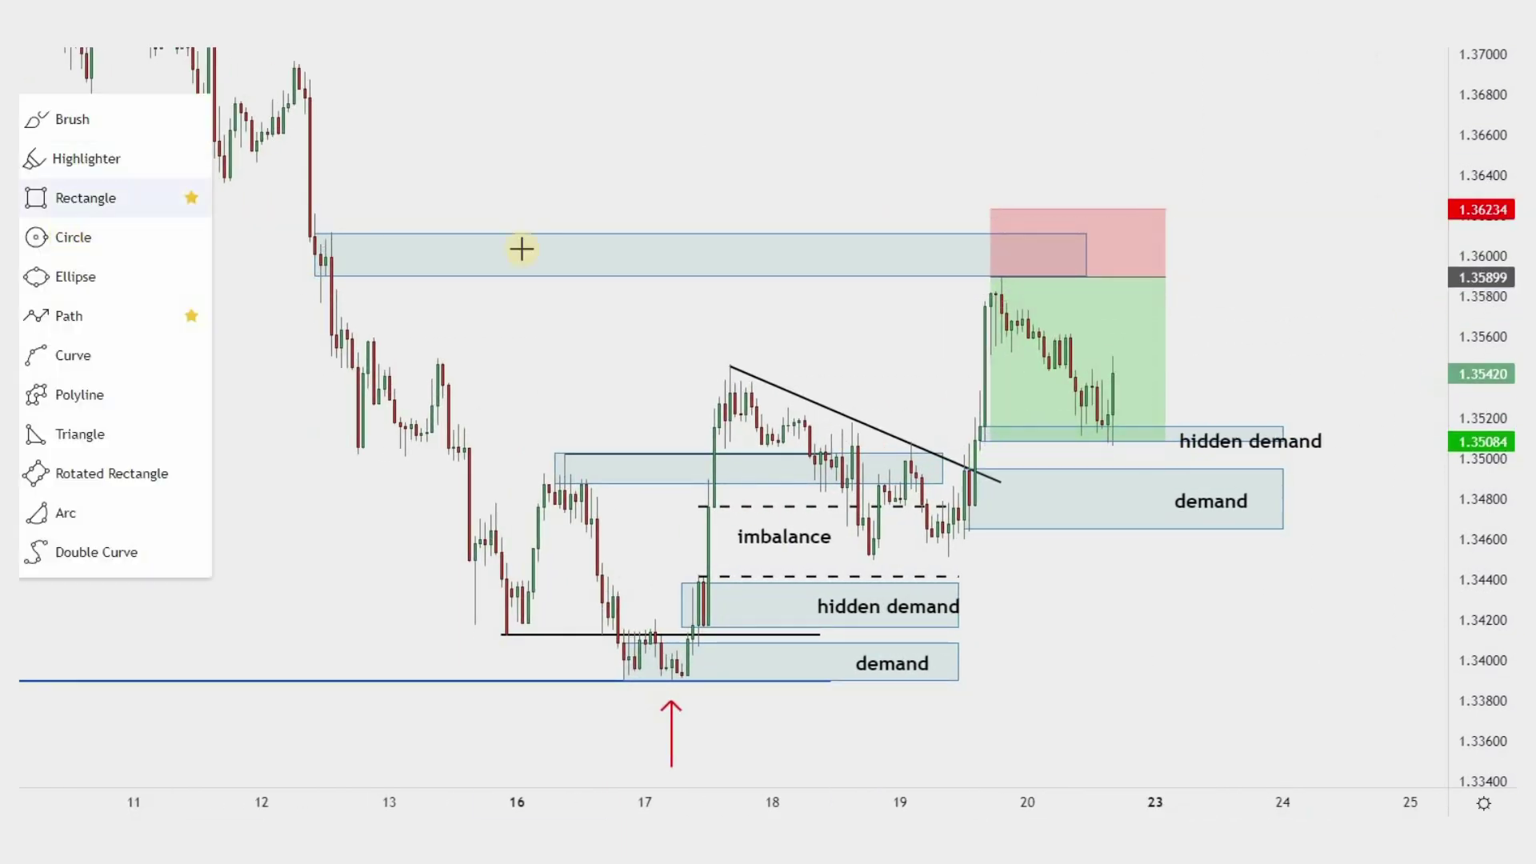
{"action": "left_click", "coordinate": [1112, 441]}
{"action": "left_click", "coordinate": [1122, 429]}
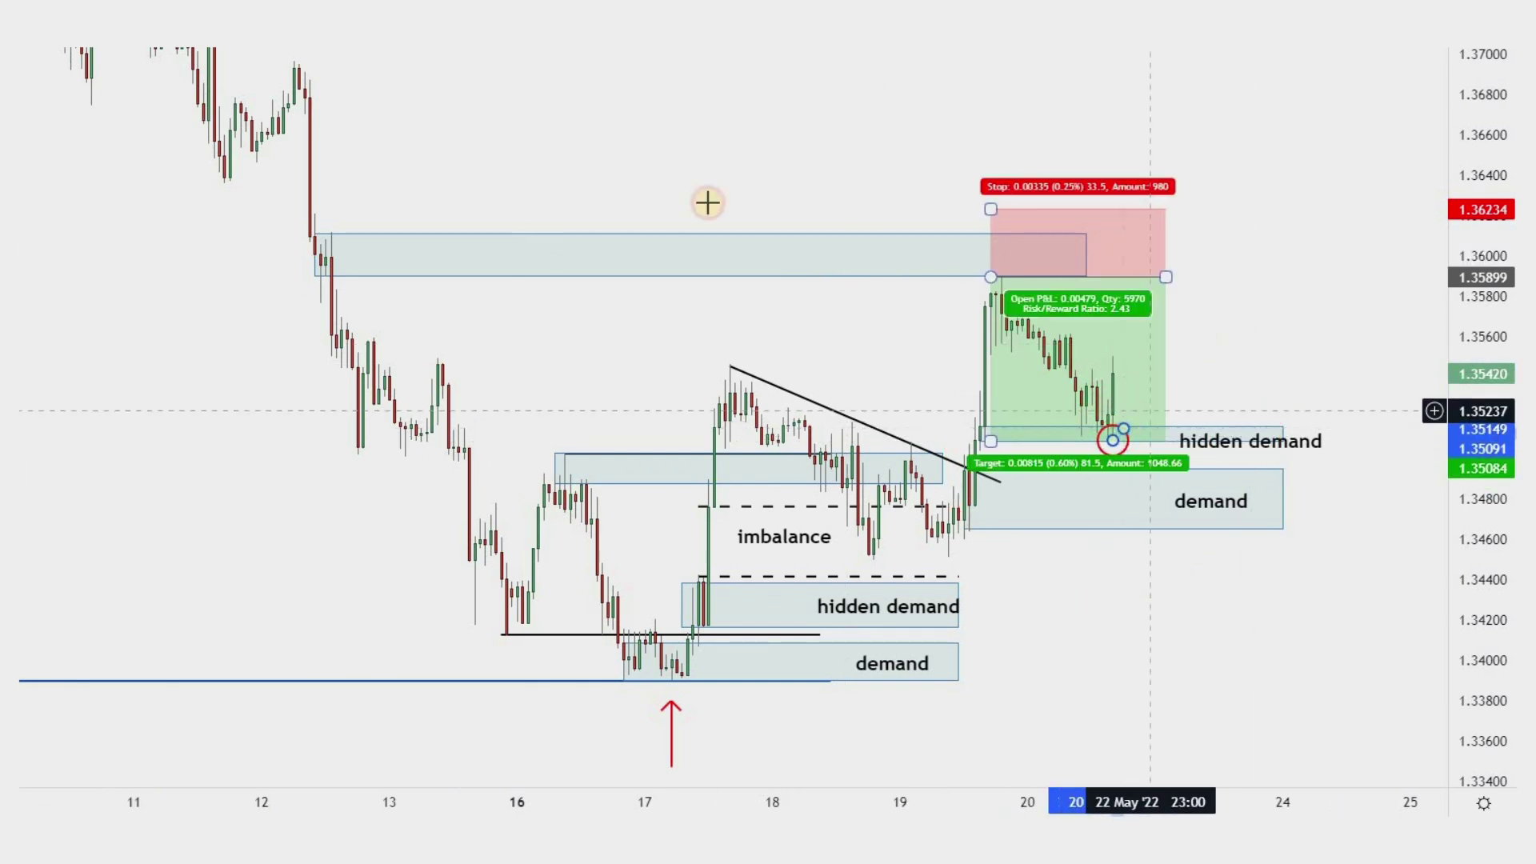
{"action": "left_click", "coordinate": [1194, 329]}
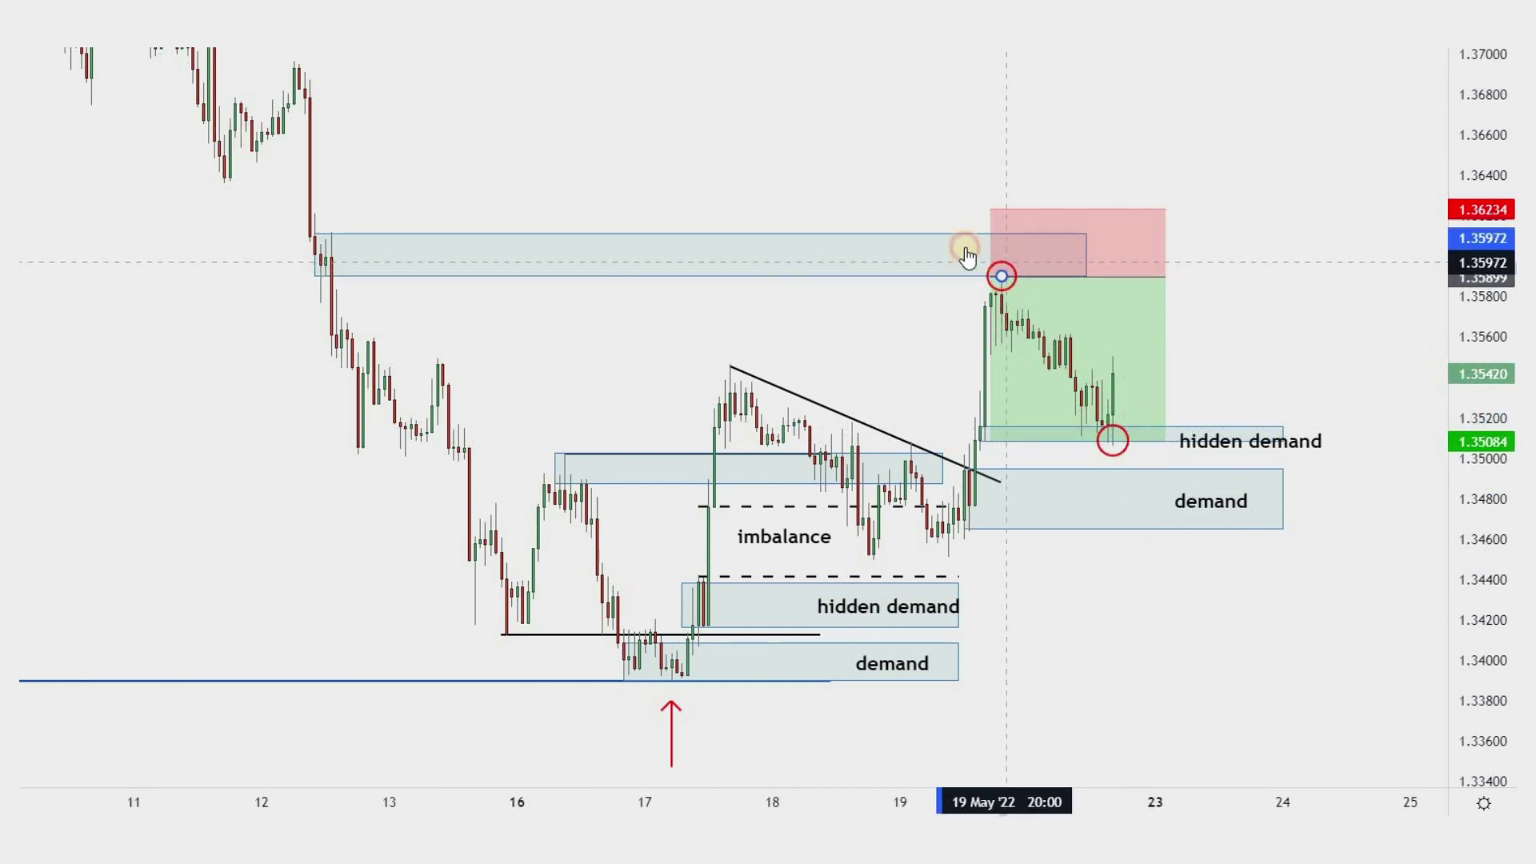
Step: Draw a long zone rectangle from 12 May 06:00 to late 23 May between 1.36966 and 1.36745
{"action": "scroll", "coordinate": [1095, 602], "scroll_direction": "up", "scroll_amount": 3}
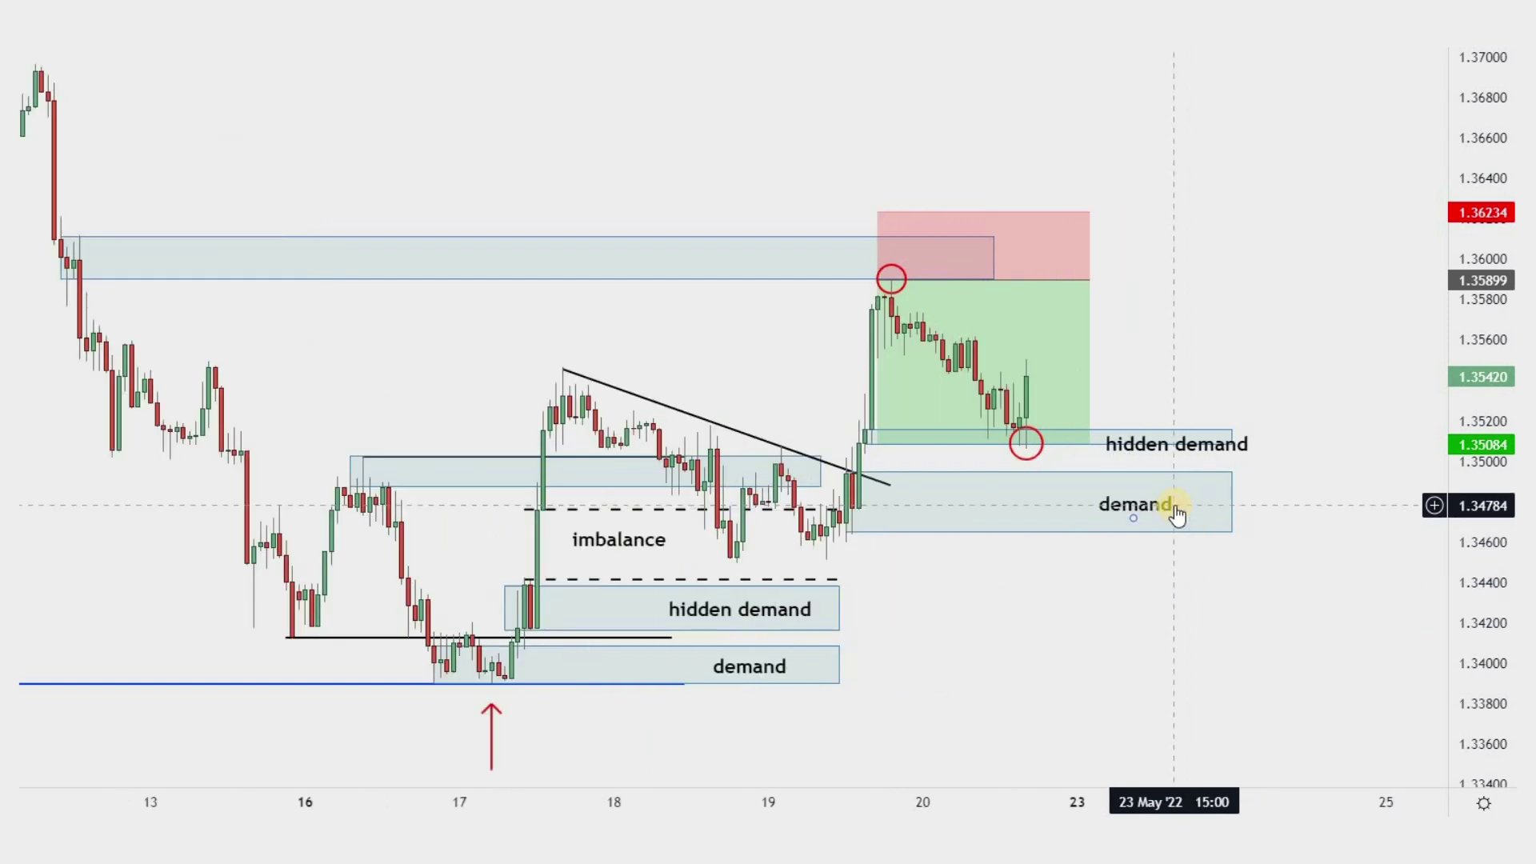
{"action": "scroll", "coordinate": [1178, 515], "scroll_direction": "down", "scroll_amount": 2}
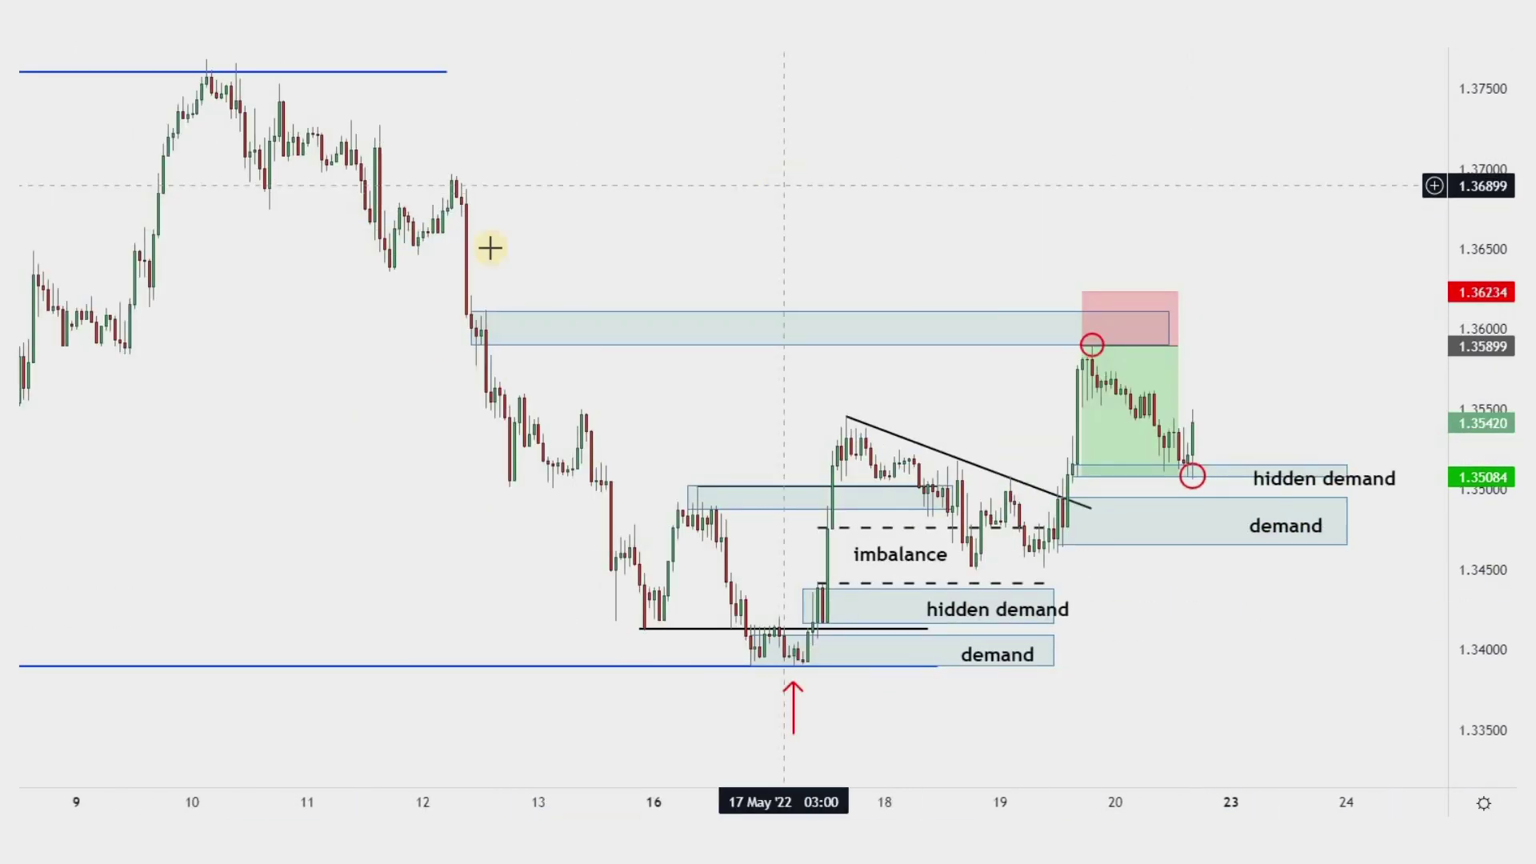
{"action": "scroll", "coordinate": [490, 247], "scroll_direction": "up", "scroll_amount": 1}
{"action": "left_click_drag", "start_coordinate": [351, 174], "coordinate": [1310, 210]}
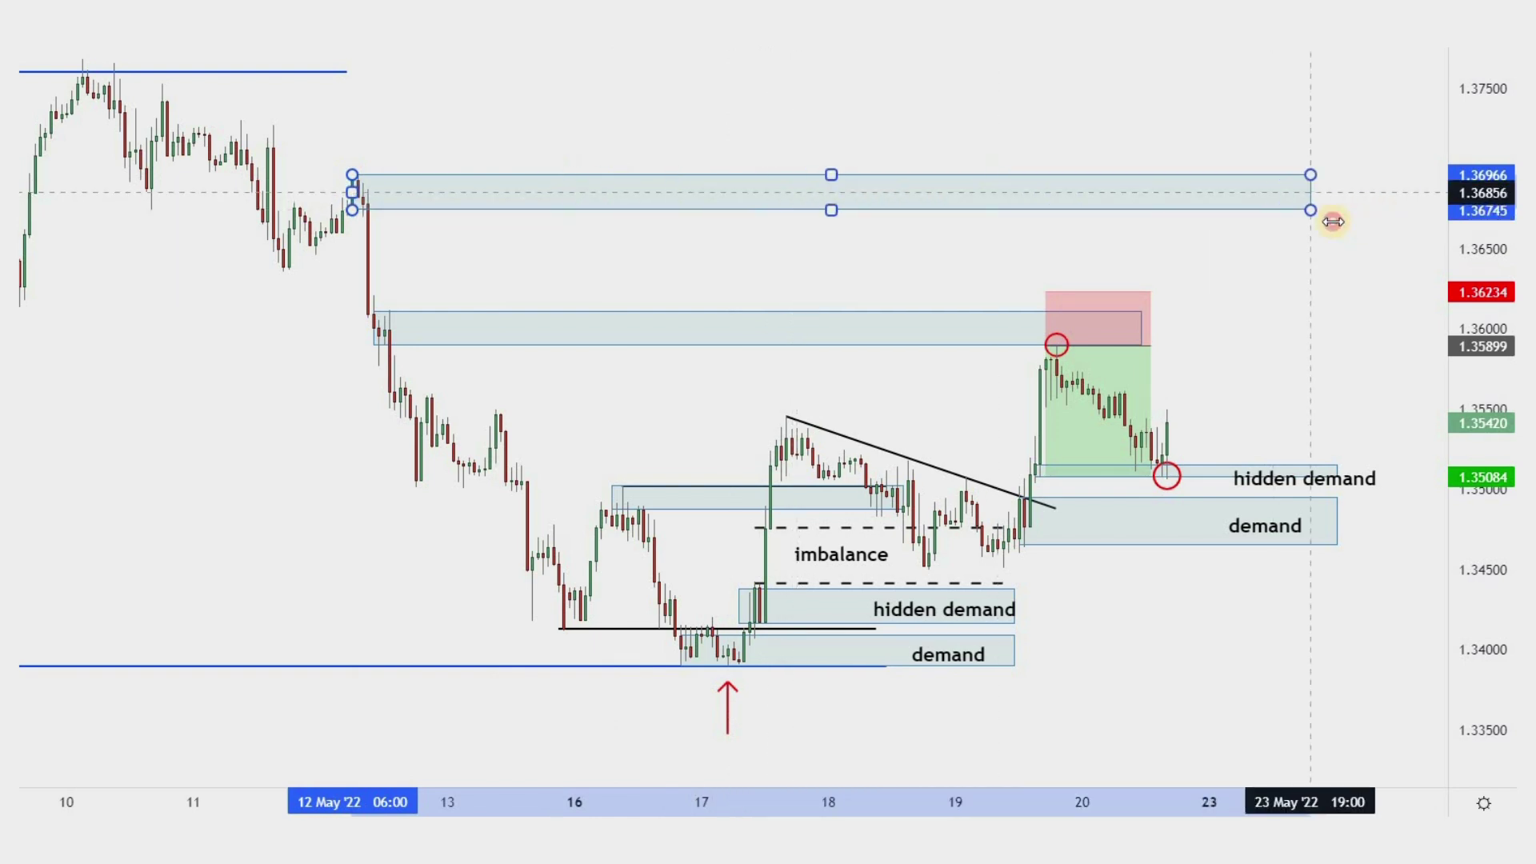
{"action": "left_click", "coordinate": [1305, 297]}
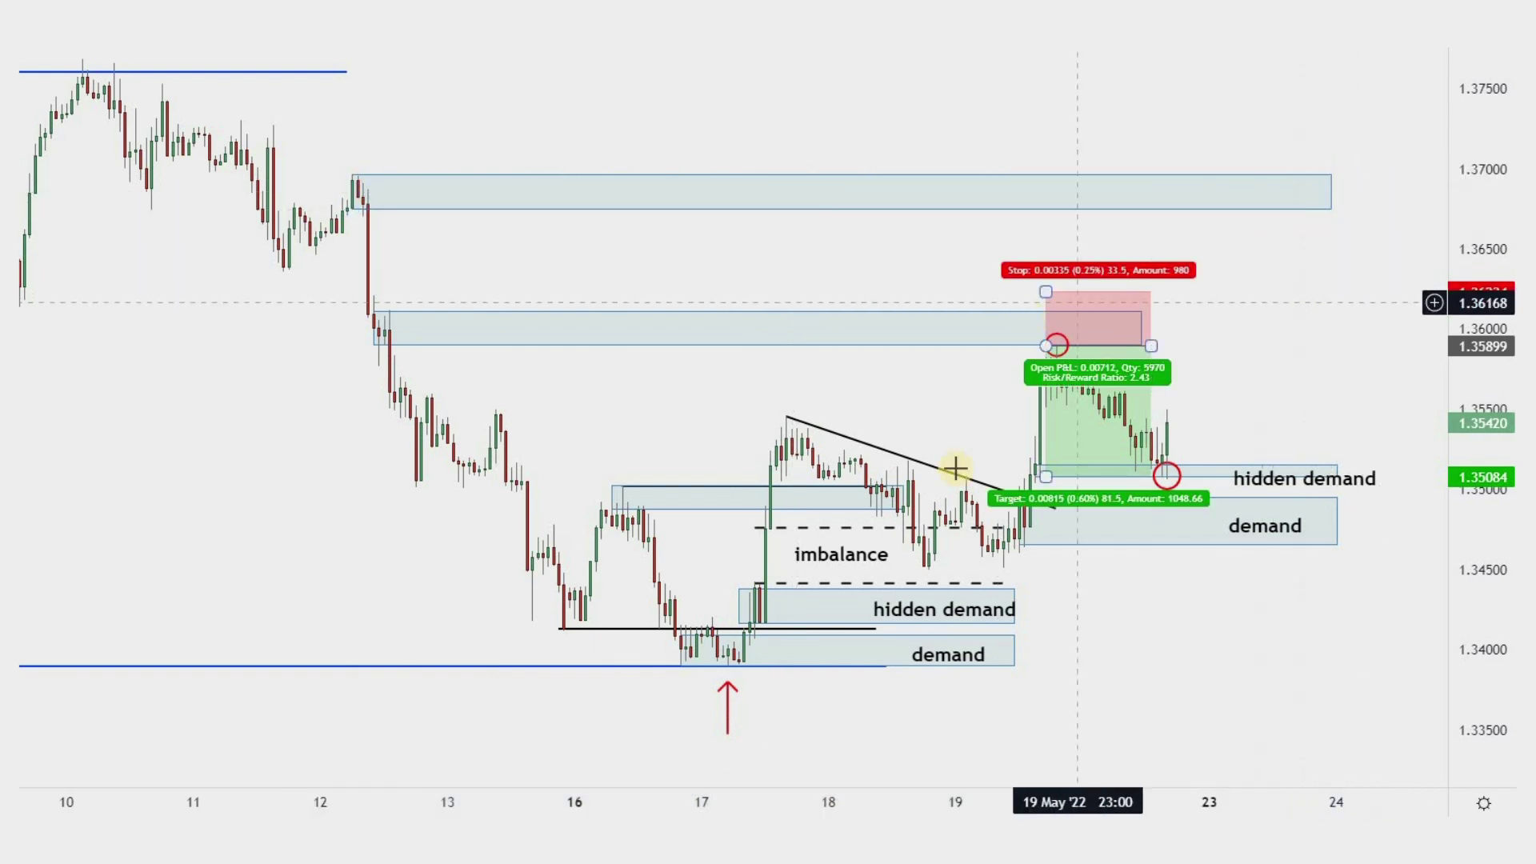
Step: Place a long position above the hidden demand zone with entry 1.35413, target 1.36751 and stop 1.34940
{"action": "left_click", "coordinate": [1162, 422]}
{"action": "left_click_drag", "start_coordinate": [1163, 309], "coordinate": [1138, 210]}
{"action": "left_click", "coordinate": [1029, 289]}
{"action": "left_click_drag", "start_coordinate": [1168, 548], "coordinate": [1145, 499]}
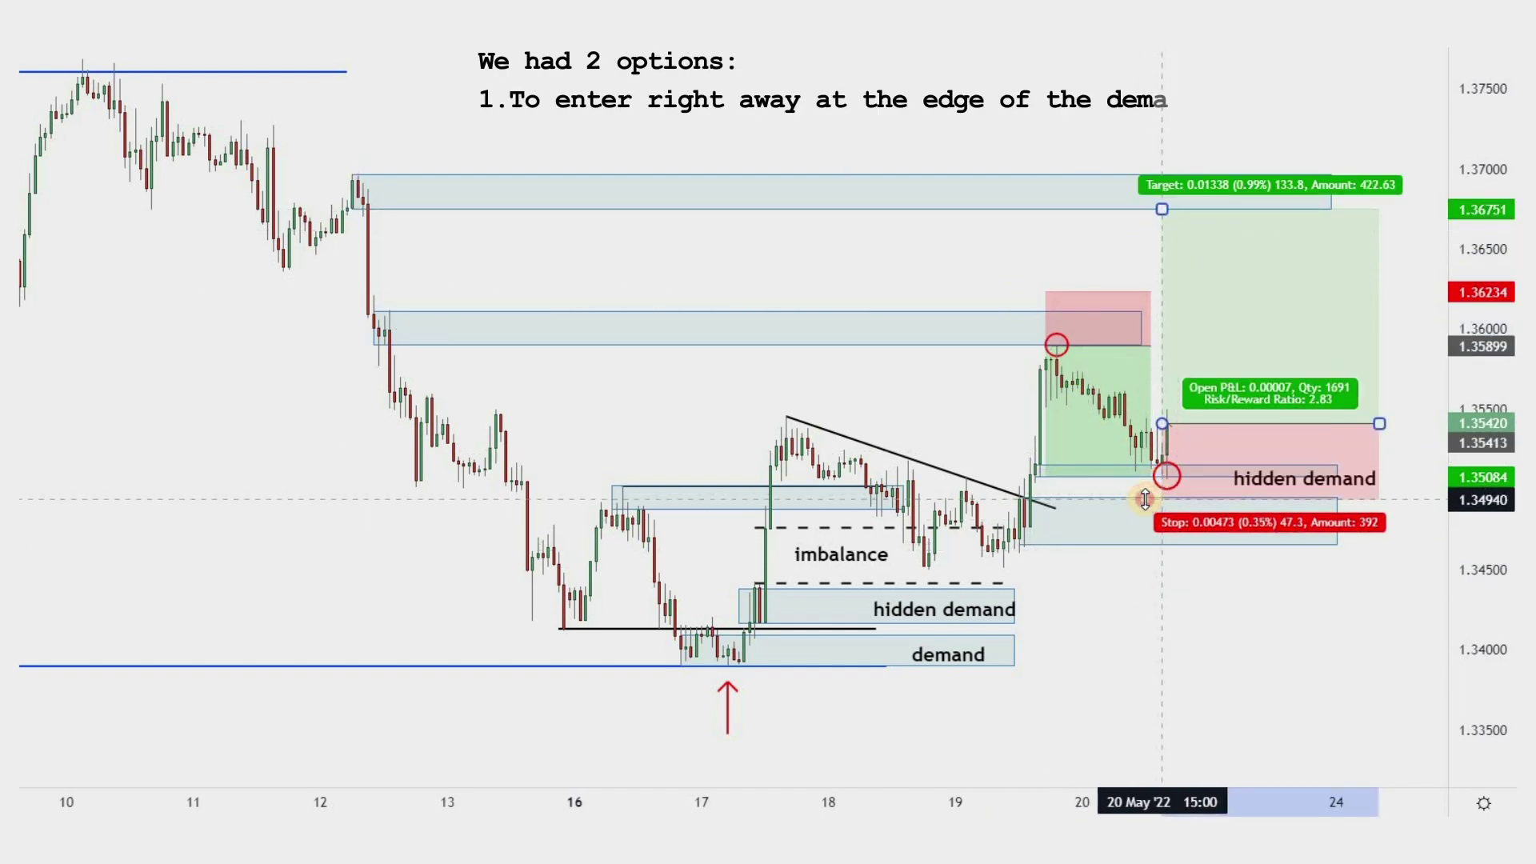
{"action": "left_click", "coordinate": [1219, 654]}
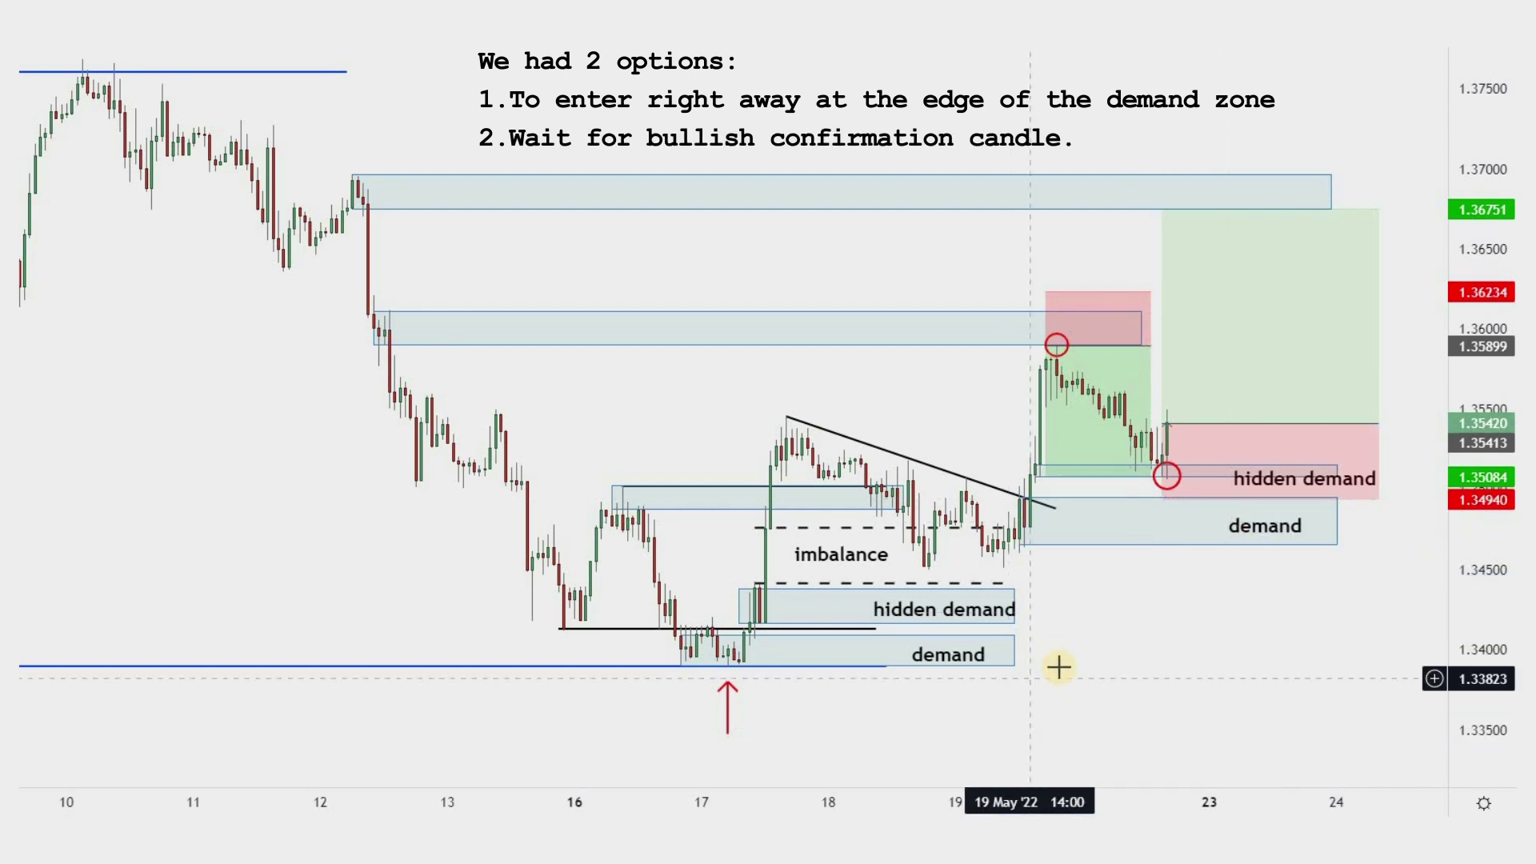
Step: Sketch a projected price path dipping into the newer demand zone and rising to the highest zone's lower edge, and delete it
{"action": "scroll", "coordinate": [1035, 686], "scroll_direction": "up", "scroll_amount": 2}
{"action": "scroll", "coordinate": [1056, 480], "scroll_direction": "down", "scroll_amount": 1}
{"action": "left_click", "coordinate": [1044, 445]}
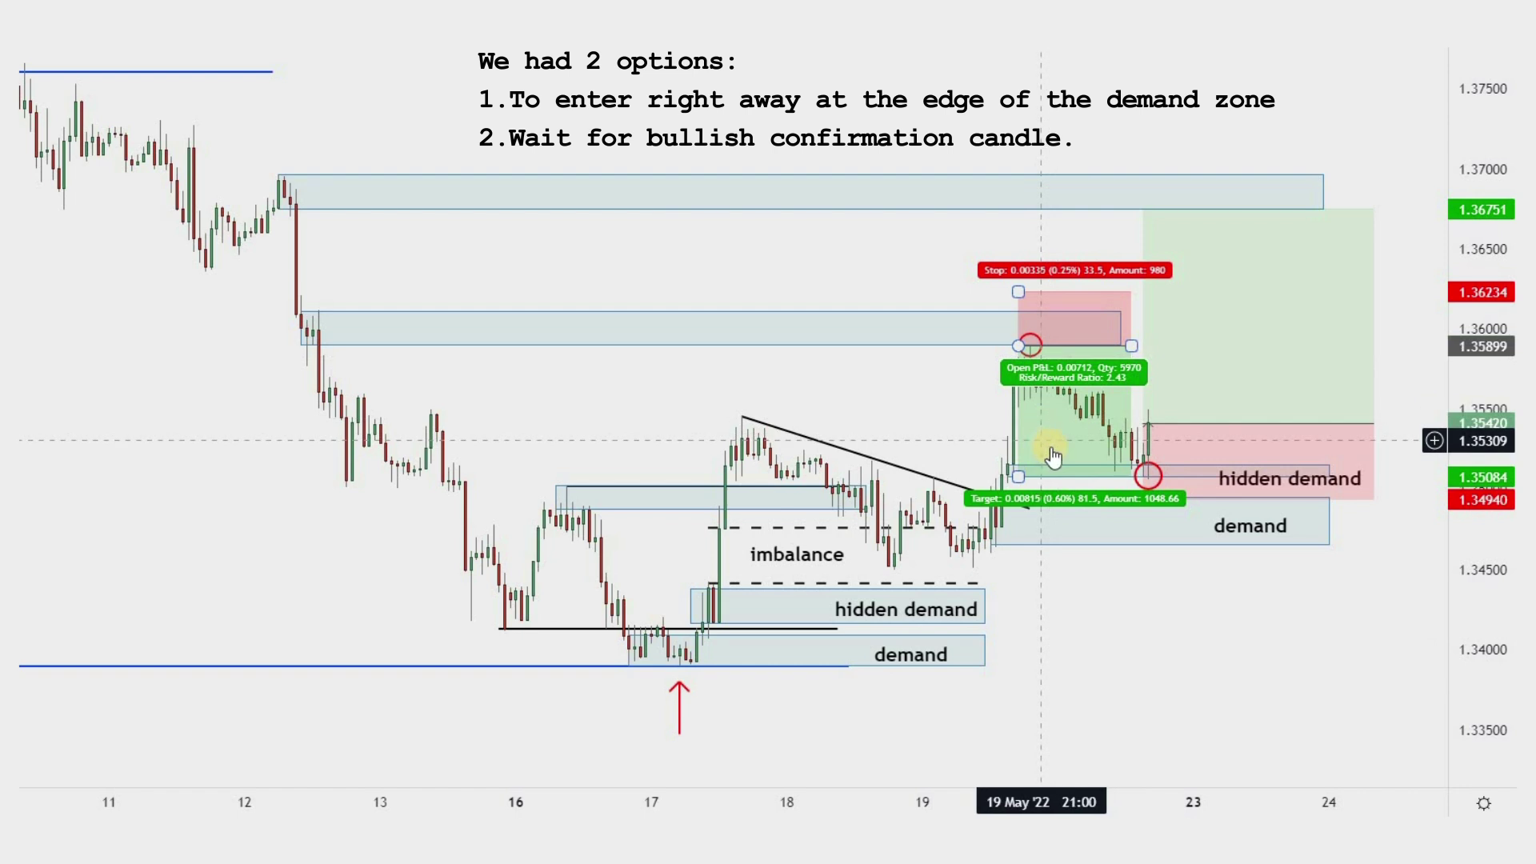
{"action": "left_click", "coordinate": [1086, 705]}
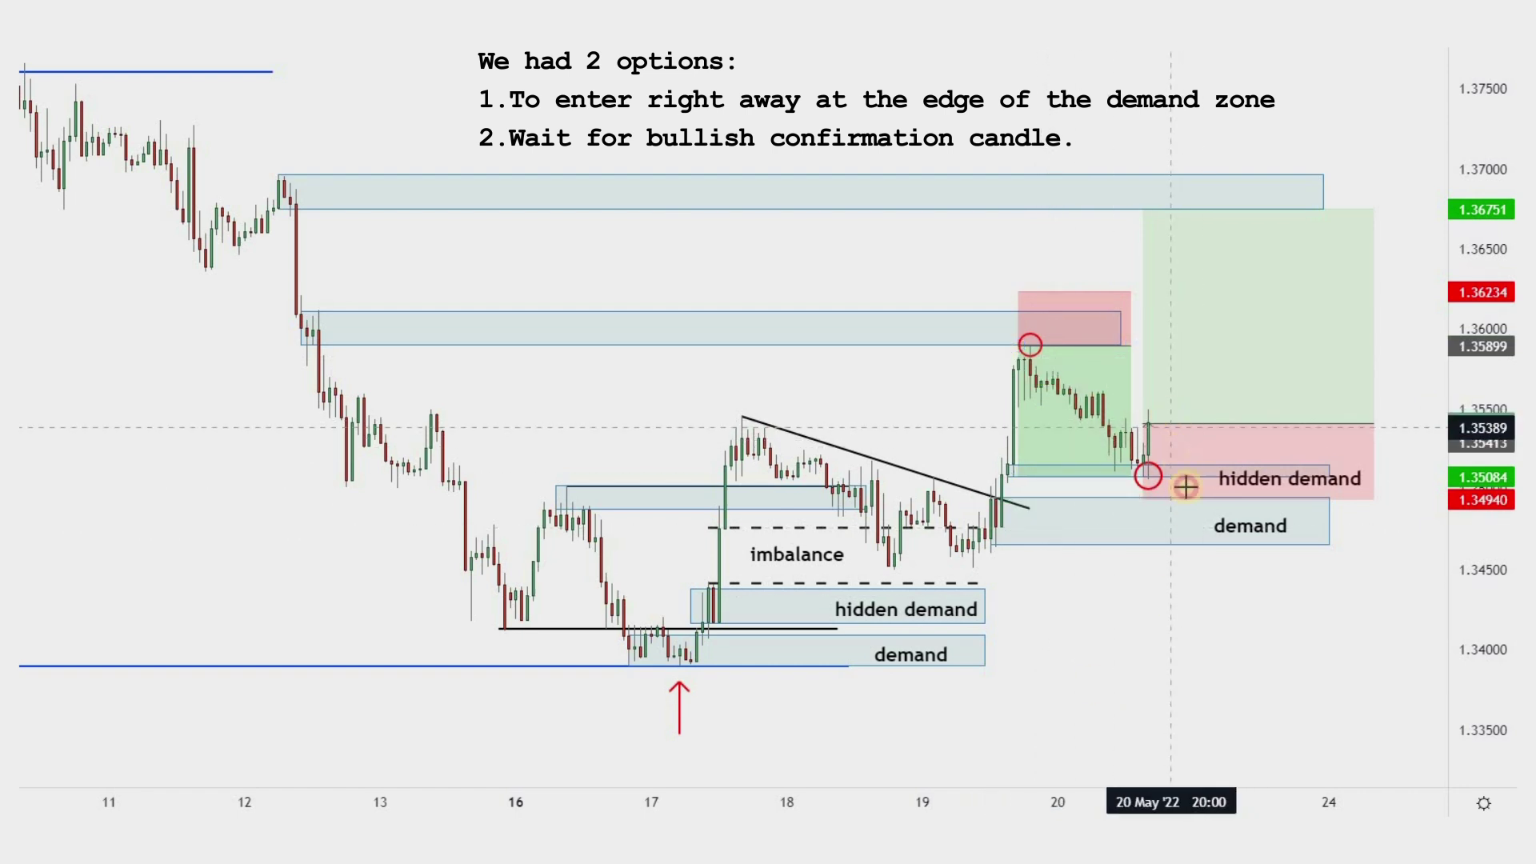
{"action": "left_click", "coordinate": [1188, 513]}
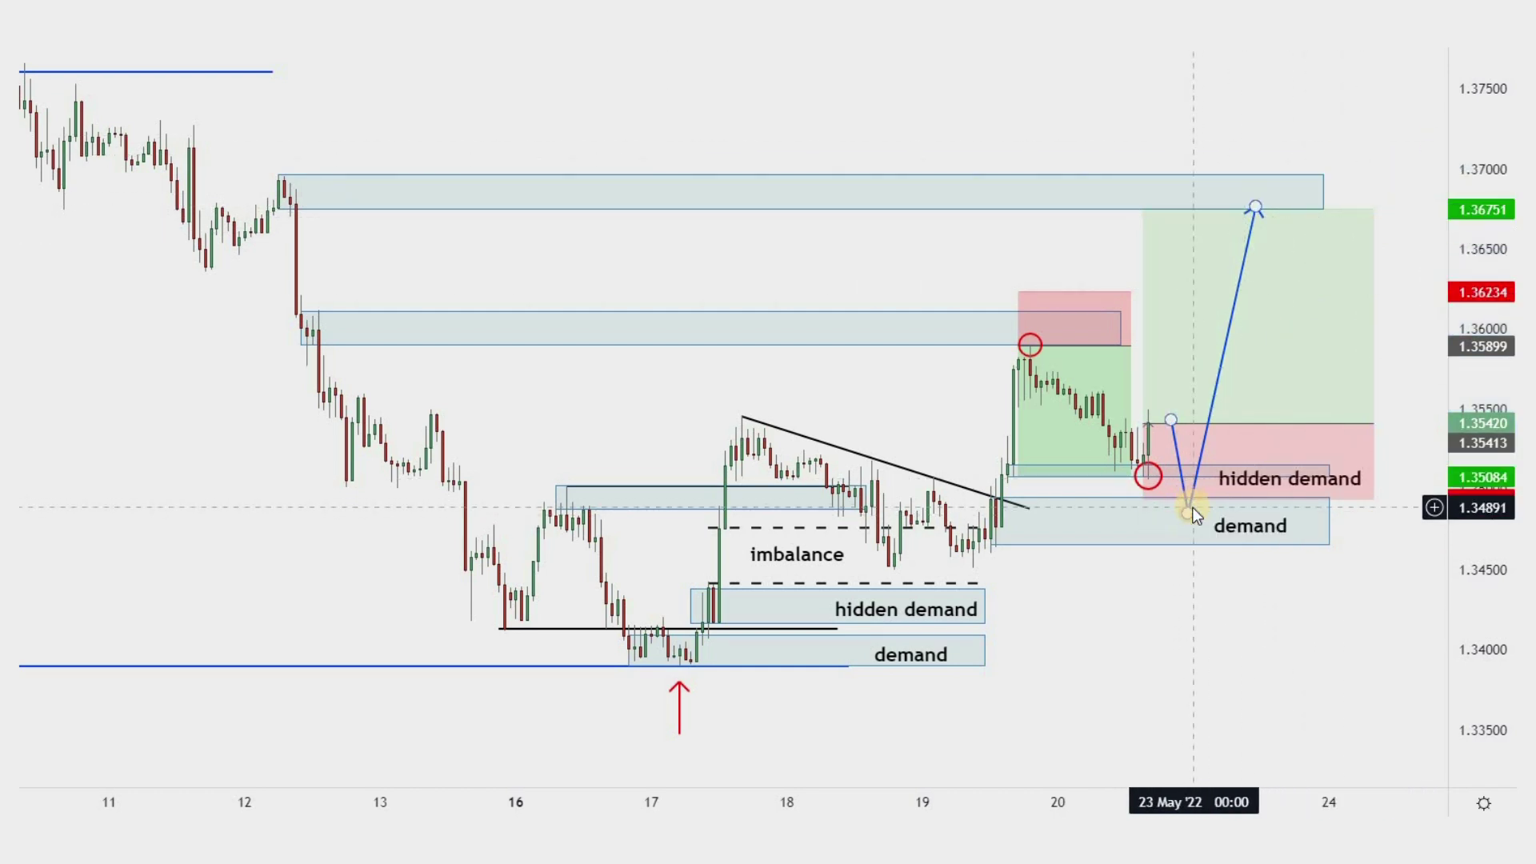
{"action": "key", "text": "Delete"}
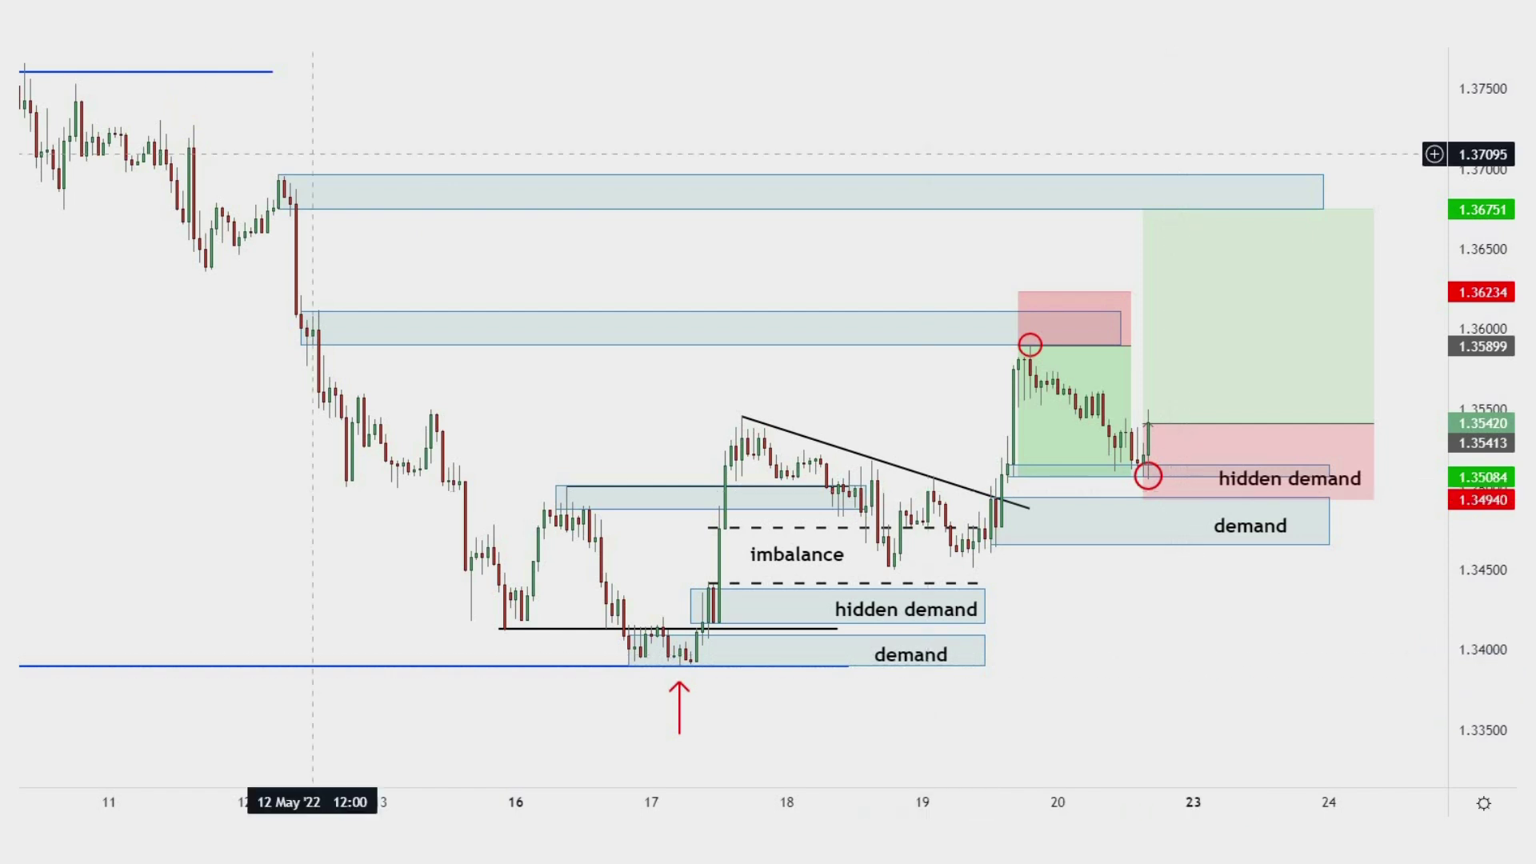
Step: Switch the chart to 15-minute candles and frame the 20 May price action at the hidden demand zone
{"action": "left_click", "coordinate": [180, 32]}
{"action": "left_click", "coordinate": [226, 162]}
{"action": "mouse_move", "coordinate": [1147, 594]}
{"action": "left_mouse_down"}
{"action": "mouse_move", "coordinate": [969, 647]}
{"action": "mouse_move", "coordinate": [829, 610]}
{"action": "left_mouse_up"}
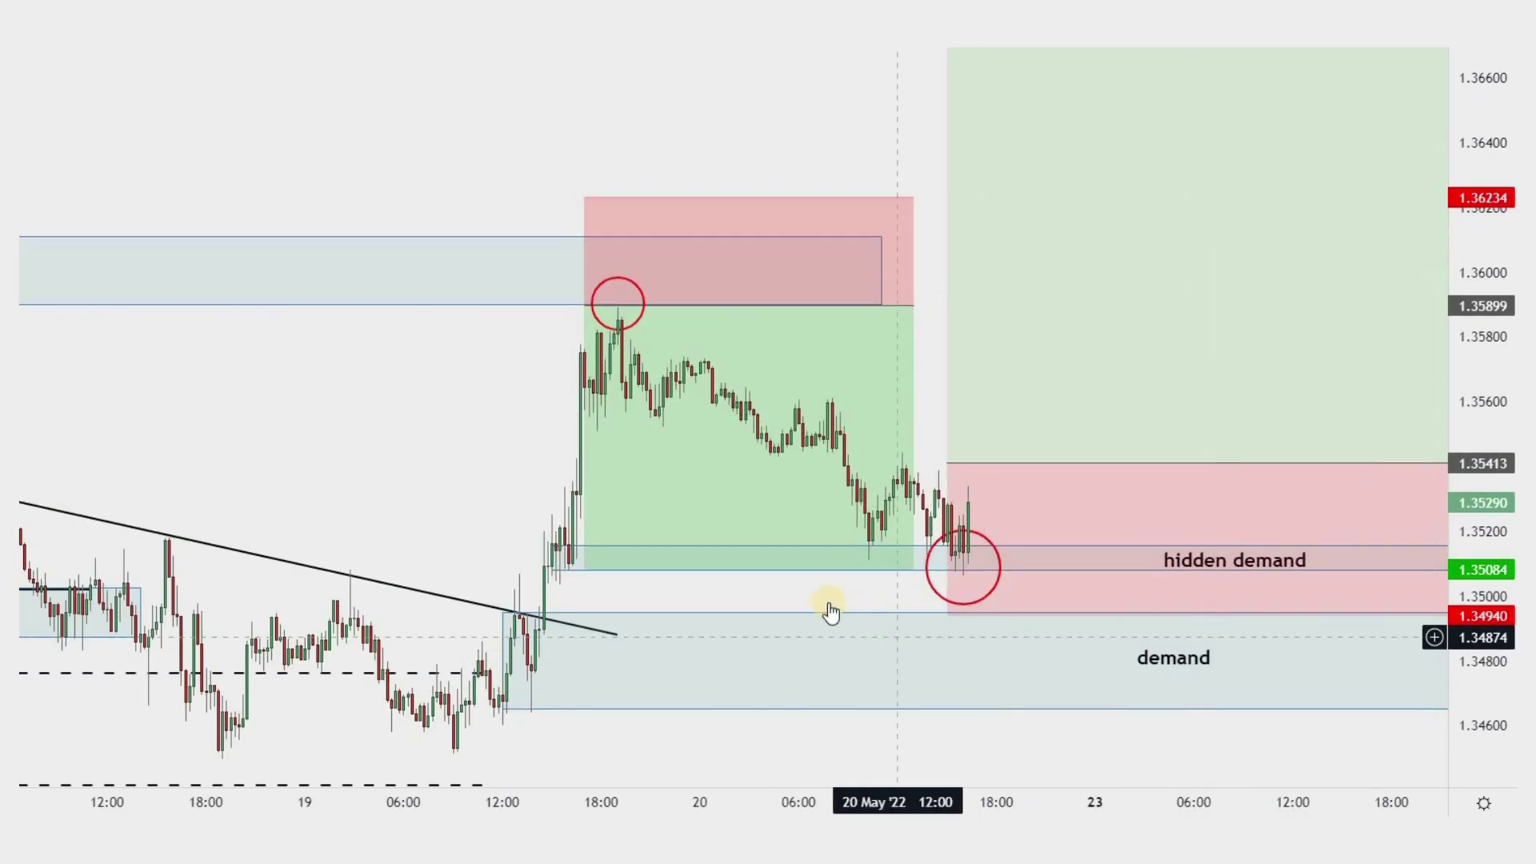
{"action": "scroll", "coordinate": [829, 610], "scroll_direction": "up", "scroll_amount": 2}
Step: Draw a horizontal line at the 20 May swing high, about 1.3544, and copy it to the swing low at about 1.3510
{"action": "key", "text": "alt+t"}
{"action": "left_click", "coordinate": [782, 453]}
{"action": "left_click", "coordinate": [987, 452]}
{"action": "left_click_drag", "start_coordinate": [823, 452], "coordinate": [788, 562]}
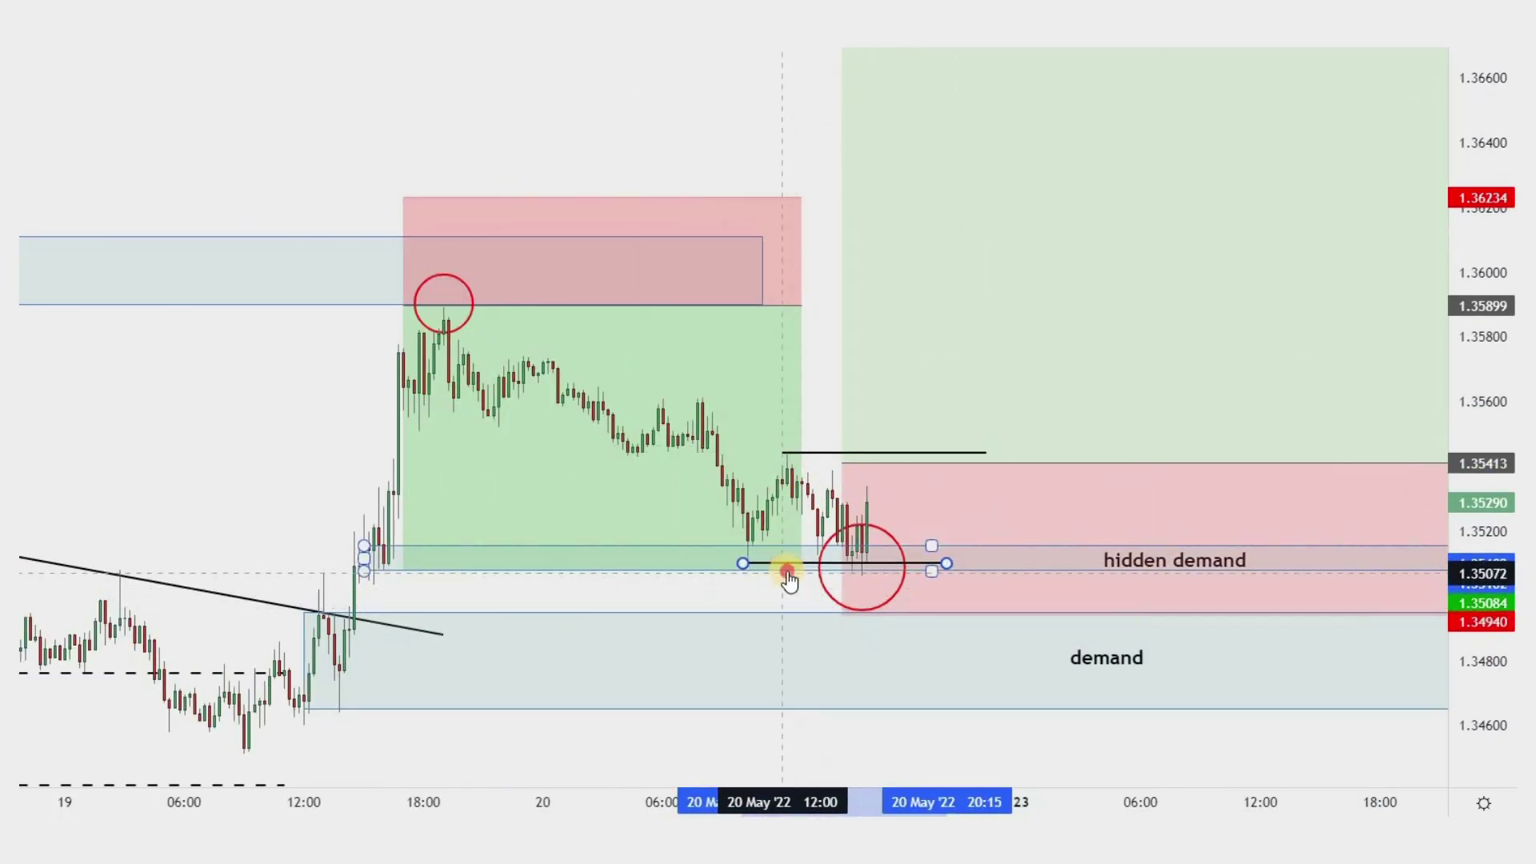
{"action": "left_click", "coordinate": [792, 596]}
Step: Delete the long position and the red circle at the 20 May low
{"action": "scroll", "coordinate": [836, 603], "scroll_direction": "down", "scroll_amount": 1}
{"action": "left_click", "coordinate": [980, 411]}
{"action": "key", "text": "Delete"}
{"action": "left_click_drag", "start_coordinate": [939, 528], "coordinate": [921, 550]}
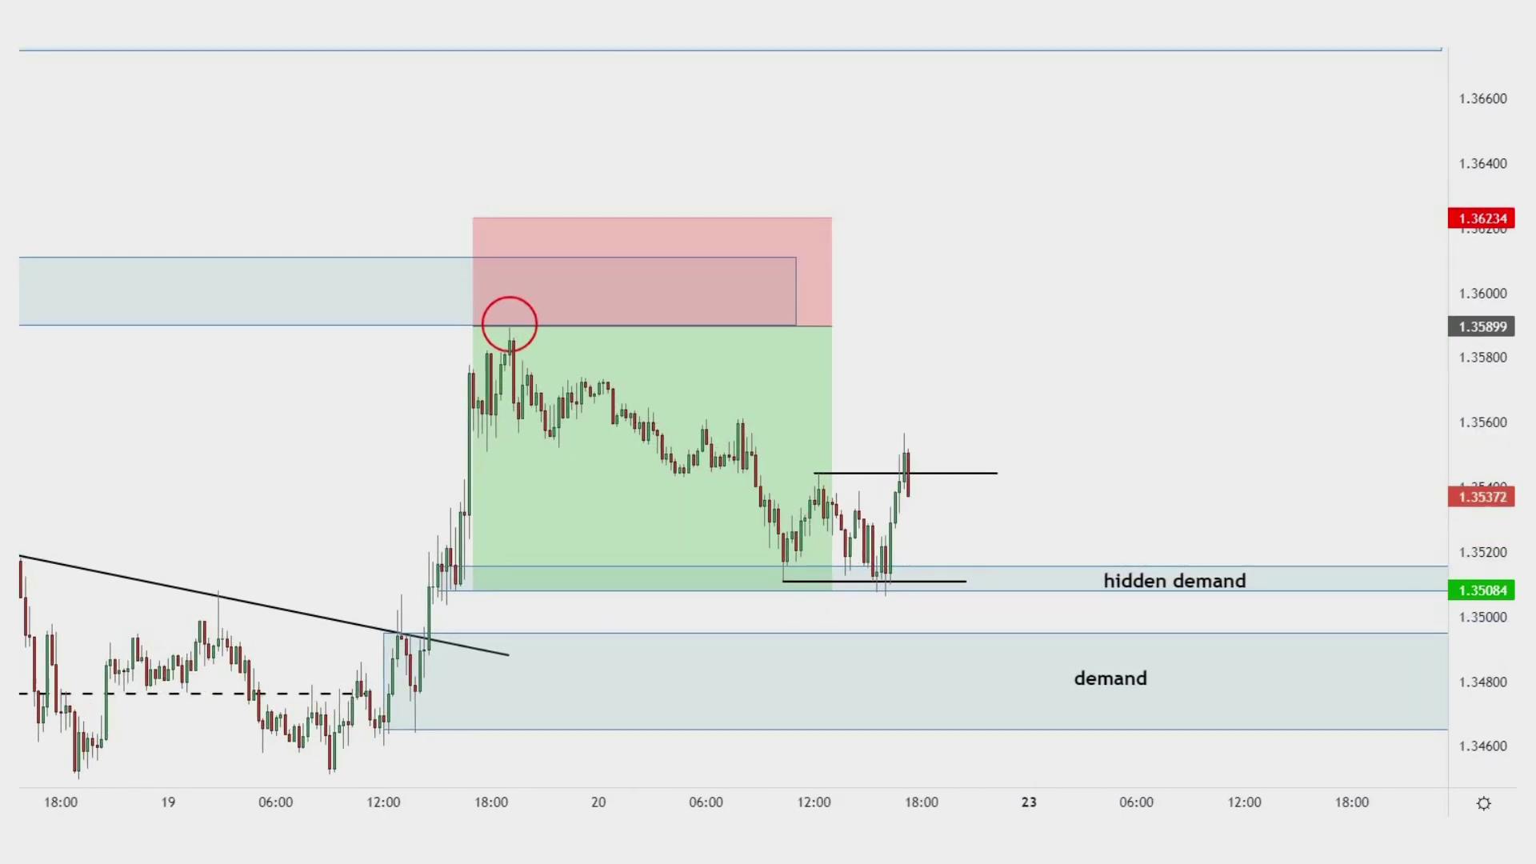
Step: Copy the swing-high line down to about 1.3540 and draw two parallel descending trend lines enclosing the fall from the 19 May high
{"action": "left_click_drag", "start_coordinate": [862, 474], "coordinate": [859, 489]}
{"action": "left_click", "coordinate": [997, 528]}
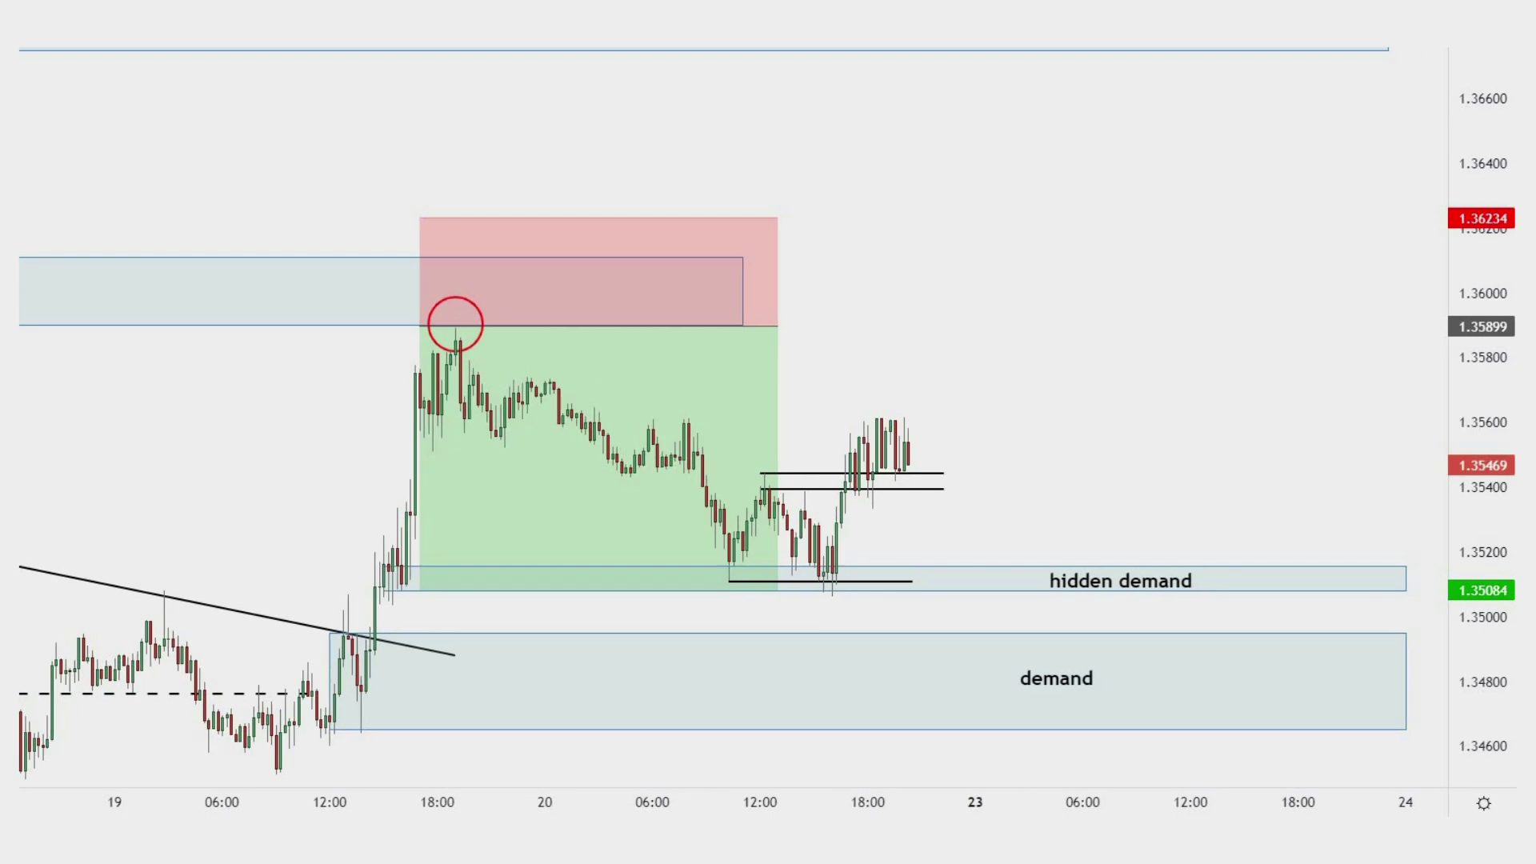
{"action": "left_click", "coordinate": [455, 325]}
{"action": "left_click", "coordinate": [899, 511]}
{"action": "left_click_drag", "start_coordinate": [994, 426], "coordinate": [1162, 421]}
{"action": "mouse_move", "coordinate": [1004, 480]}
{"action": "left_mouse_down"}
{"action": "mouse_move", "coordinate": [955, 574]}
{"action": "mouse_move", "coordinate": [1023, 602]}
{"action": "left_mouse_up"}
{"action": "left_click", "coordinate": [1156, 424]}
Step: Place a long position after the channel breakout with entry 1.35496, stop 1.34960 and target 1.36752 at the highest zone's lower edge
{"action": "left_click", "coordinate": [1023, 485]}
{"action": "scroll", "coordinate": [1207, 308], "scroll_direction": "down", "scroll_amount": 2}
{"action": "left_click_drag", "start_coordinate": [1207, 309], "coordinate": [985, 391]}
{"action": "left_click_drag", "start_coordinate": [884, 480], "coordinate": [885, 117]}
{"action": "left_click_drag", "start_coordinate": [1168, 329], "coordinate": [1234, 303]}
{"action": "left_click_drag", "start_coordinate": [1481, 352], "coordinate": [1480, 512]}
{"action": "left_click_drag", "start_coordinate": [950, 567], "coordinate": [951, 589]}
{"action": "mouse_move", "coordinate": [1004, 531]}
{"action": "left_mouse_down"}
{"action": "mouse_move", "coordinate": [1021, 503]}
{"action": "mouse_move", "coordinate": [1007, 508]}
{"action": "left_mouse_up"}
{"action": "left_click_drag", "start_coordinate": [953, 566], "coordinate": [943, 586]}
{"action": "mouse_move", "coordinate": [953, 160]}
{"action": "left_mouse_down"}
{"action": "mouse_move", "coordinate": [936, 185]}
{"action": "mouse_move", "coordinate": [953, 185]}
{"action": "left_mouse_up"}
{"action": "left_click", "coordinate": [1279, 448]}
Step: Switch the chart to 30-minute candles and bring the price action after the long entry into view
{"action": "scroll", "coordinate": [1320, 489], "scroll_direction": "down", "scroll_amount": 3}
{"action": "scroll", "coordinate": [1280, 464], "scroll_direction": "up", "scroll_amount": 4}
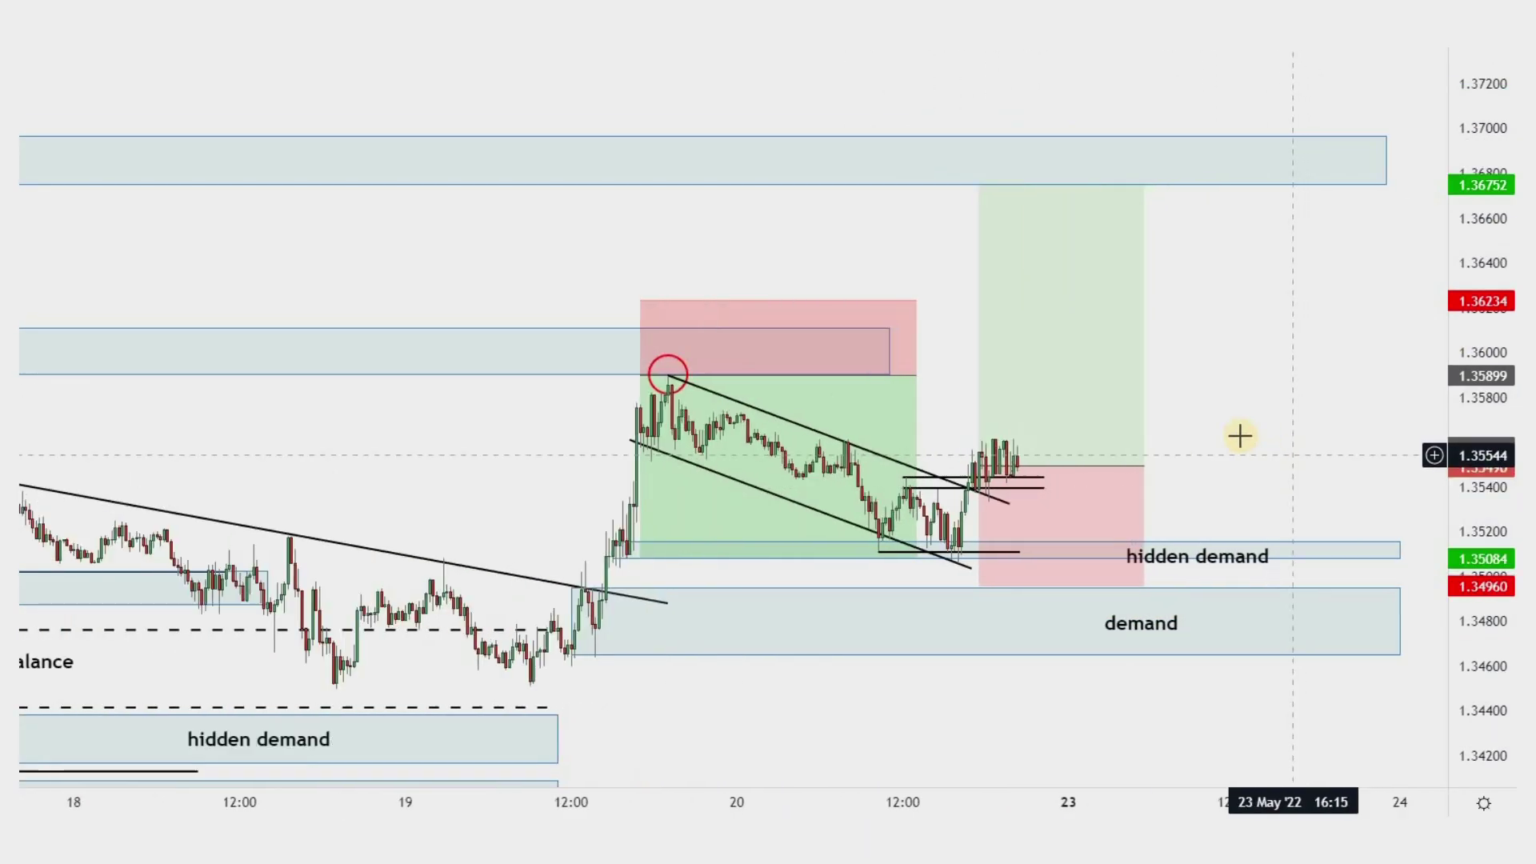
{"action": "left_click", "coordinate": [181, 50]}
{"action": "left_click", "coordinate": [206, 192]}
{"action": "scroll", "coordinate": [1241, 367], "scroll_direction": "up", "scroll_amount": 3}
{"action": "scroll", "coordinate": [1240, 367], "scroll_direction": "down", "scroll_amount": 2}
{"action": "left_click_drag", "start_coordinate": [1240, 367], "coordinate": [1216, 268]}
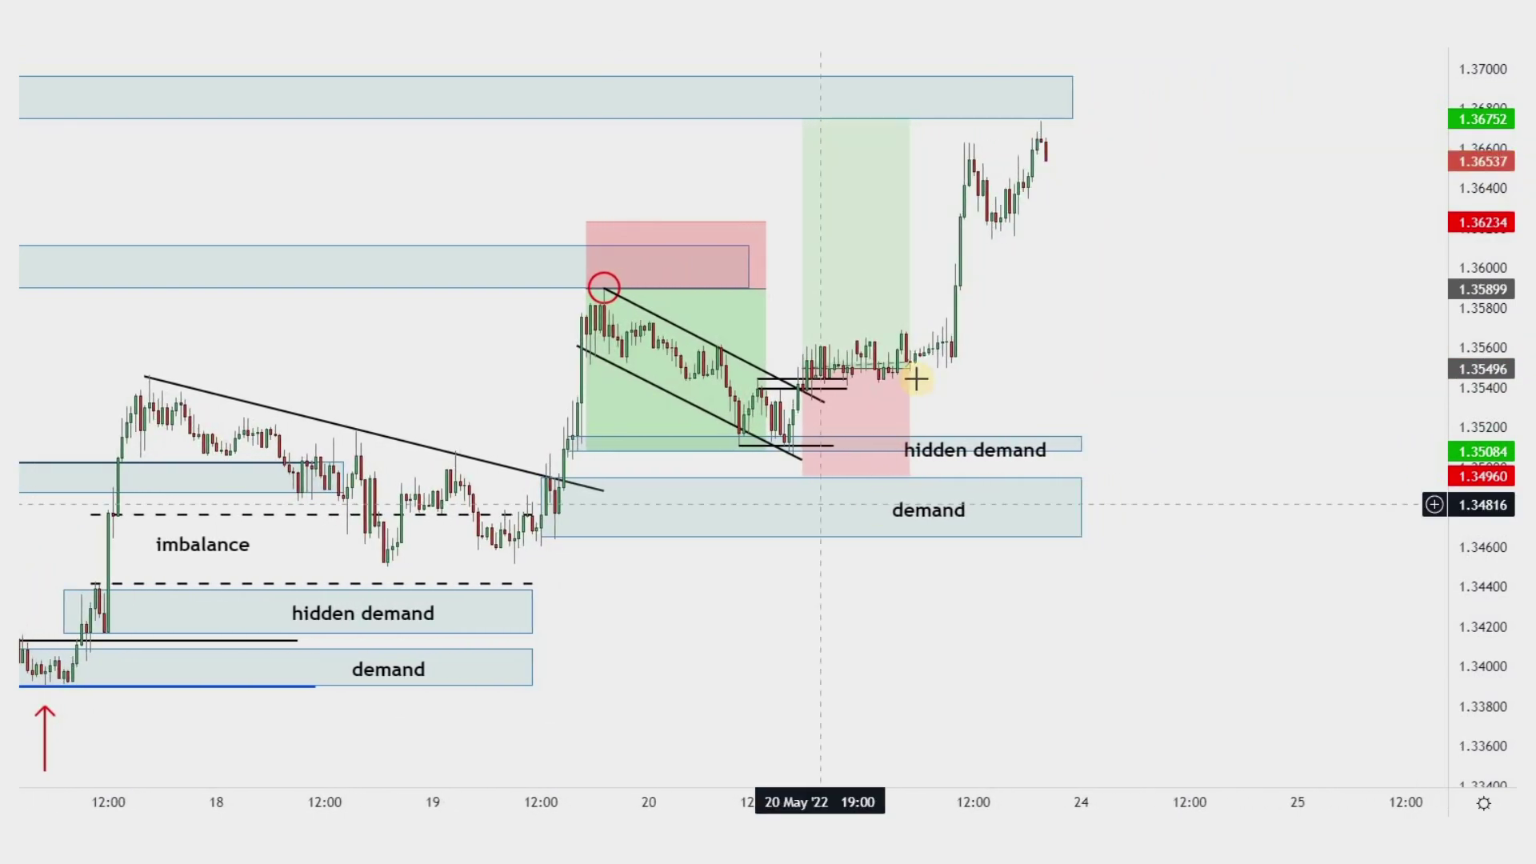
Step: Extend the long position's right edge to about midday on 24 May and lower its target to about 1.3653
{"action": "left_click_drag", "start_coordinate": [907, 369], "coordinate": [1063, 368]}
{"action": "left_click", "coordinate": [1280, 292]}
{"action": "scroll", "coordinate": [1327, 295], "scroll_direction": "down", "scroll_amount": 3}
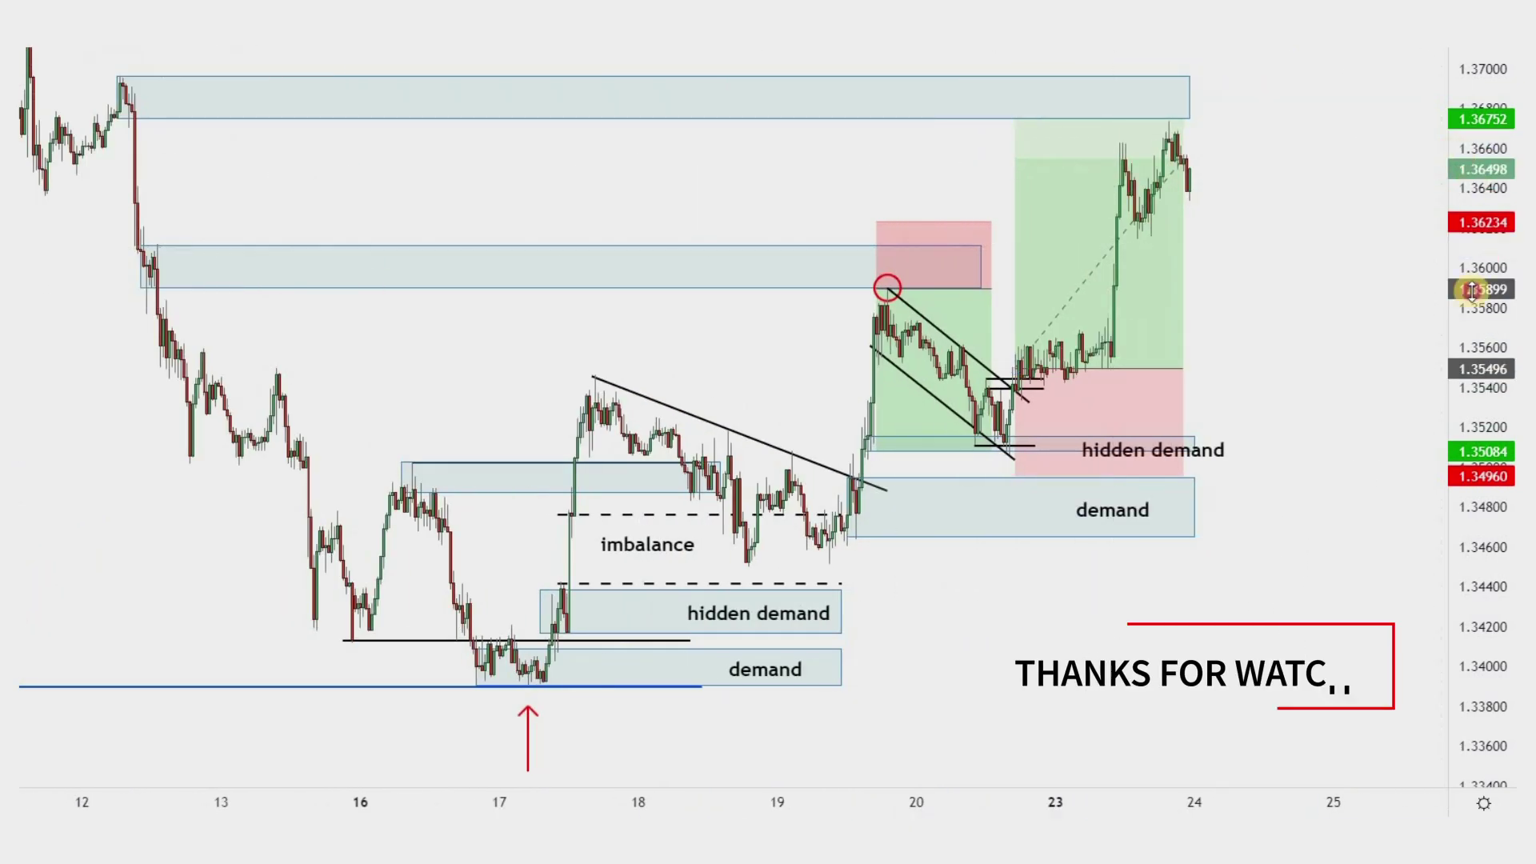
{"action": "left_click_drag", "start_coordinate": [1120, 372], "coordinate": [1196, 367]}
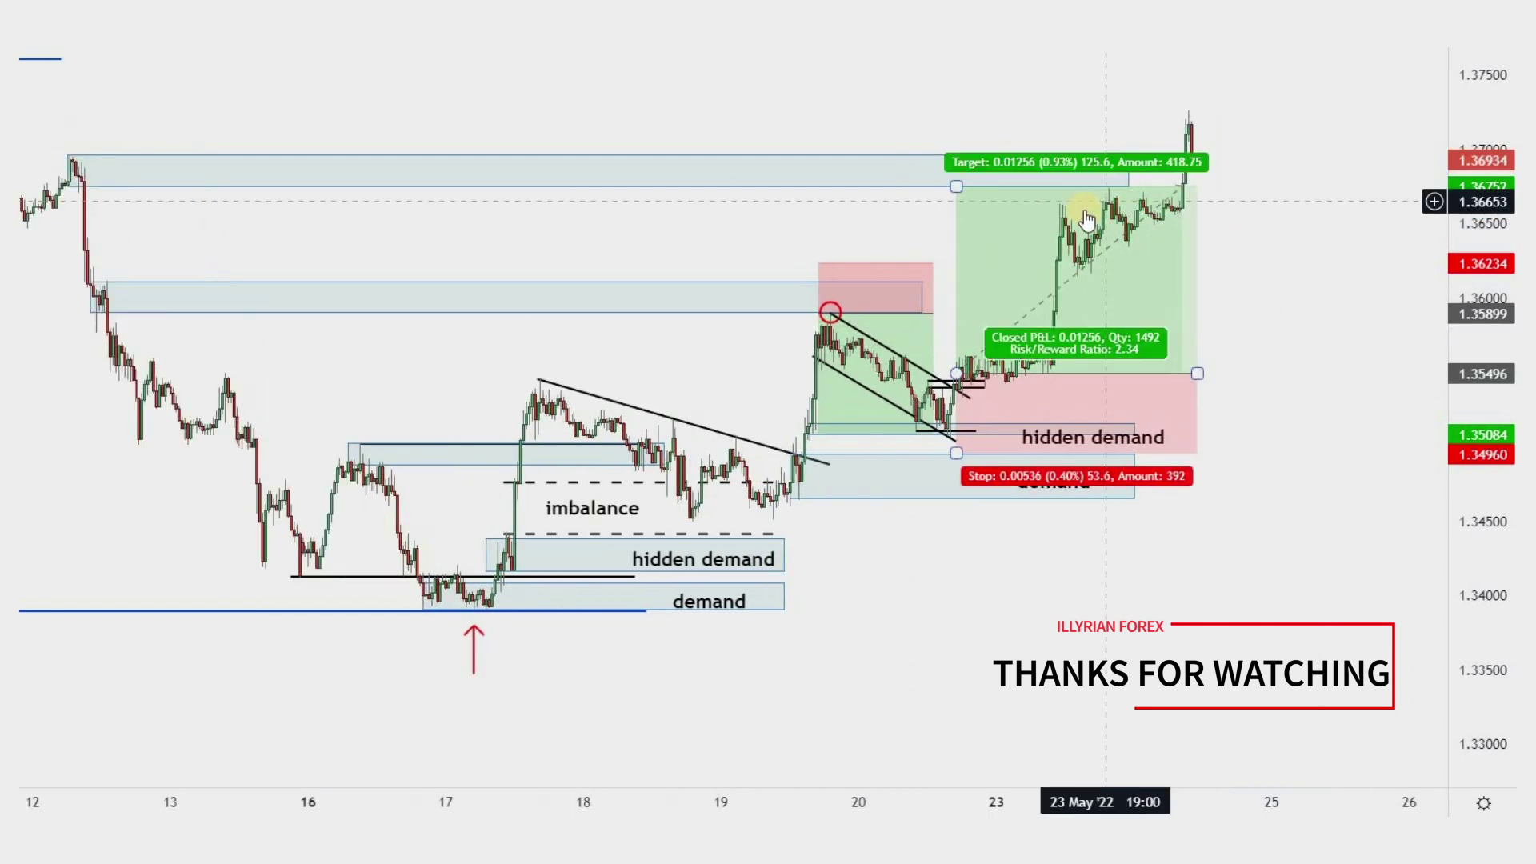
{"action": "left_click_drag", "start_coordinate": [951, 186], "coordinate": [949, 218]}
{"action": "left_click", "coordinate": [1316, 311]}
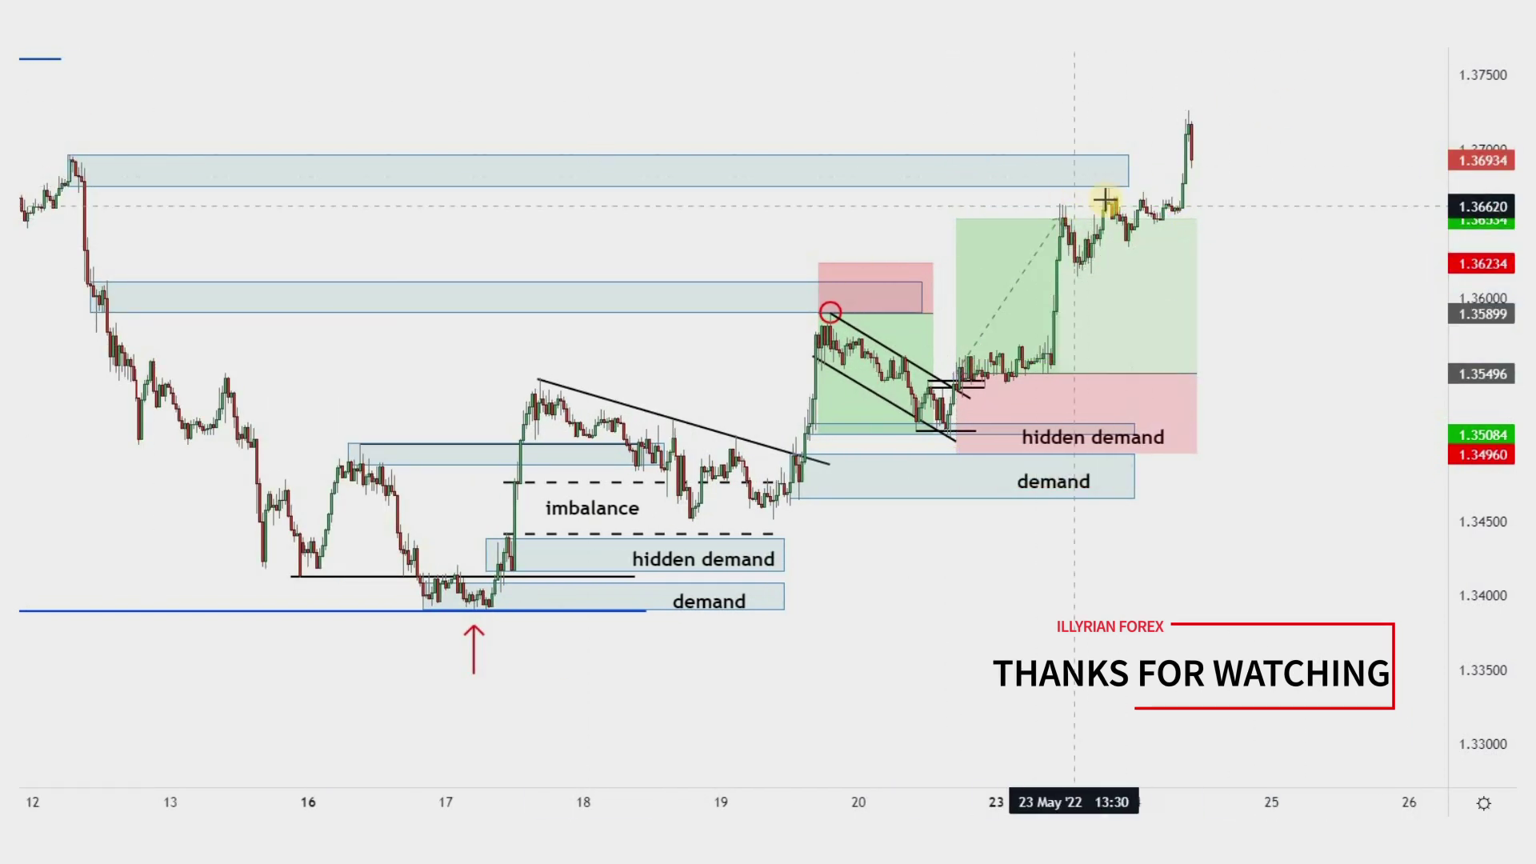